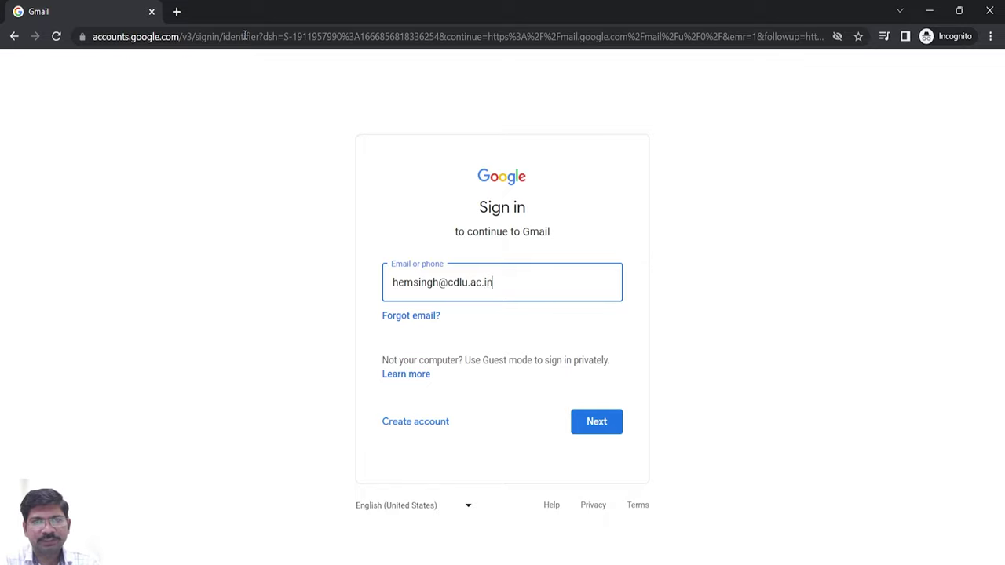
- Sign in to Gmail by submitting the account's email address and password
key(Return)
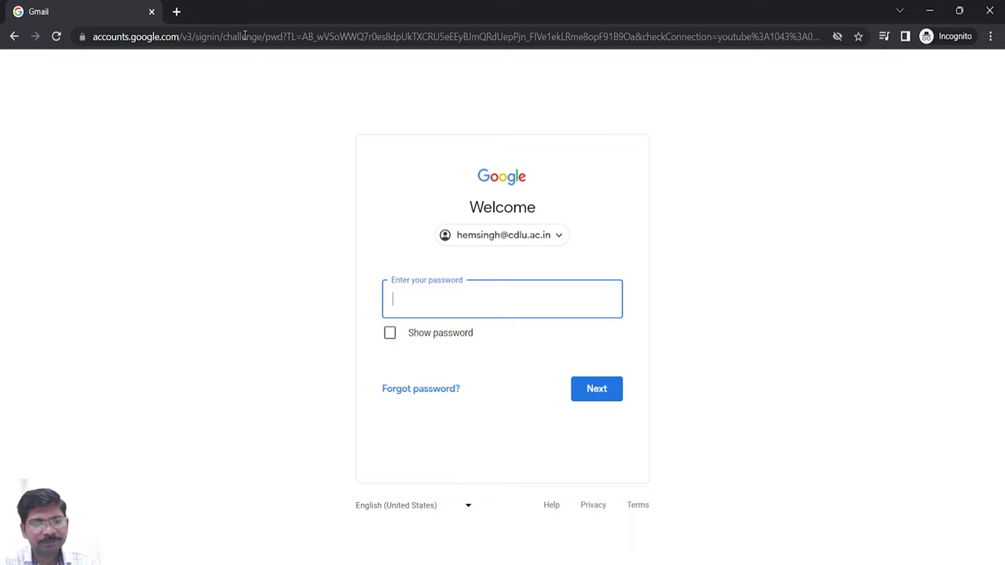
text(*********)
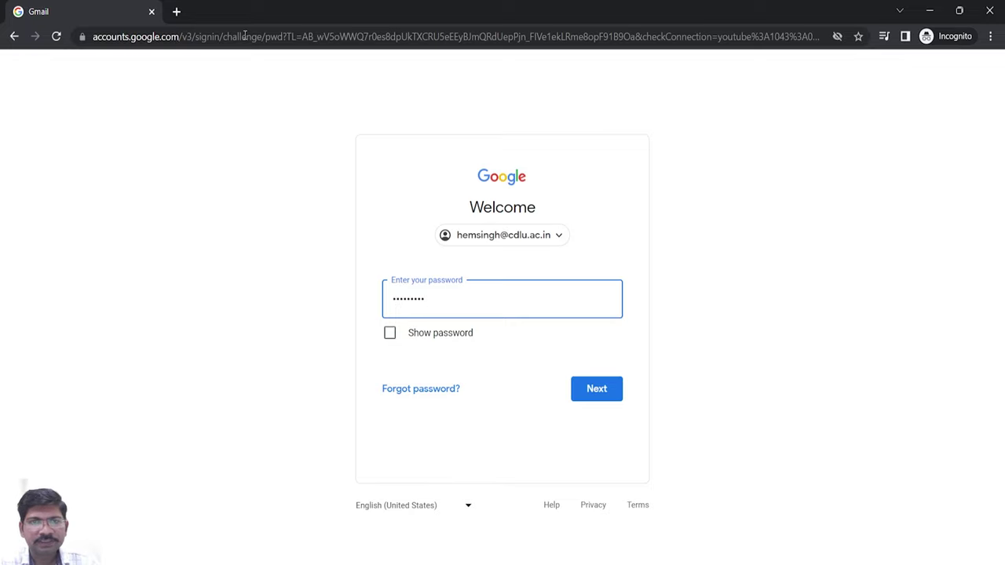
click(594, 396)
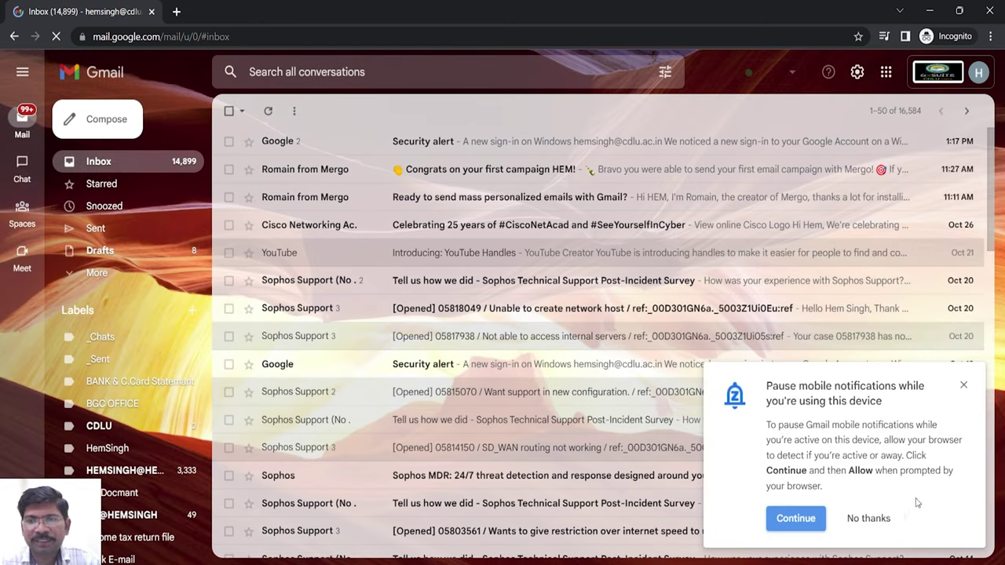
- Decline the pause-notifications popup with 'No thanks' and open a blank New Message
click(872, 521)
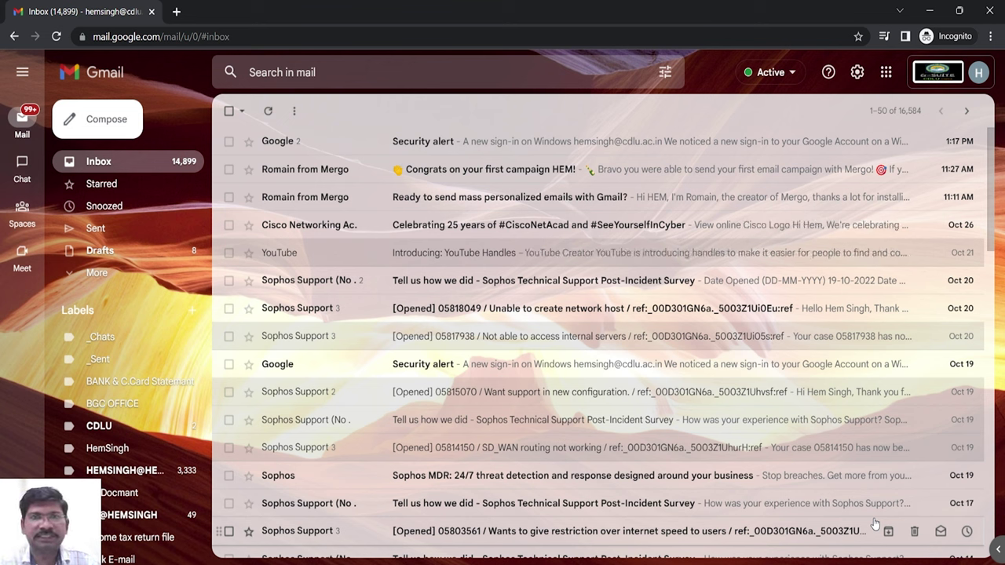
click(126, 125)
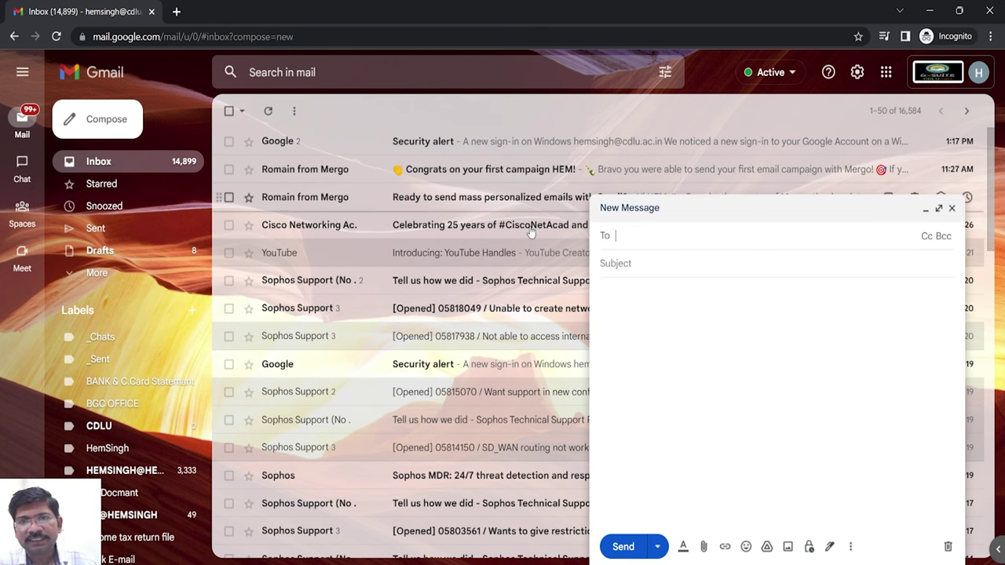
- Enter subject 'mail merger testing' and a body with {{first_name}} {{Last_name}} placeholders
click(636, 265)
text(mail)
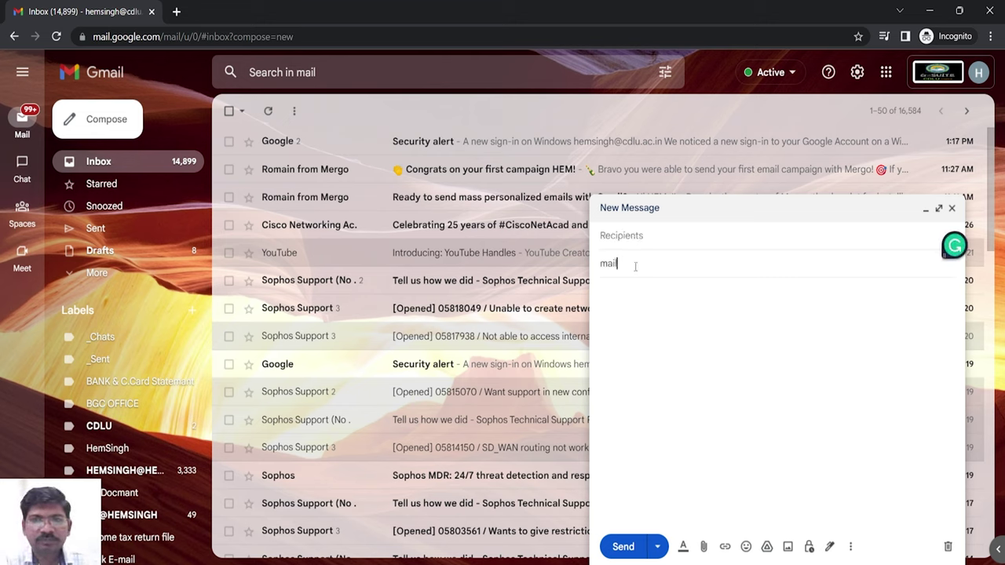
text( merger )
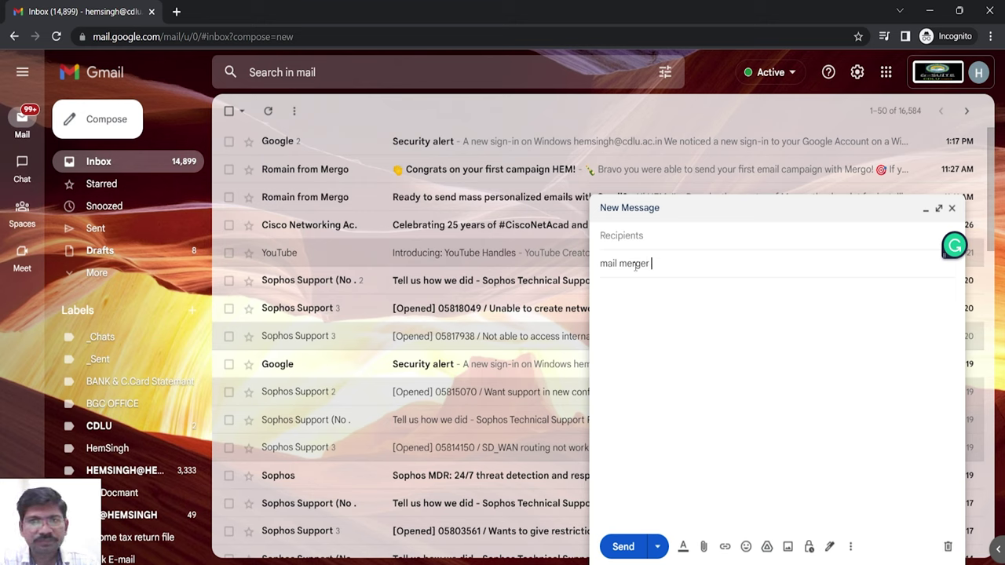
text(testing)
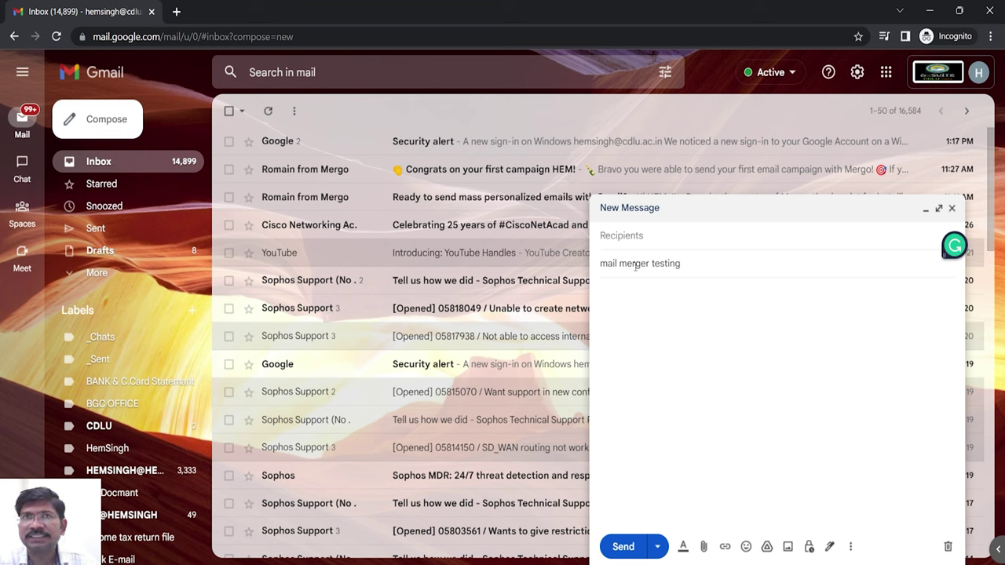
click(623, 306)
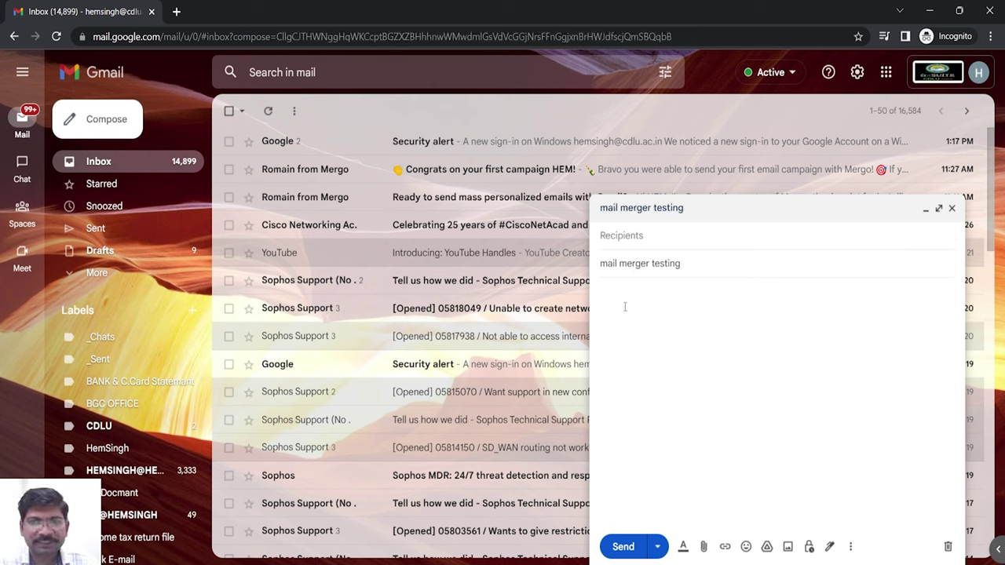
text(mail)
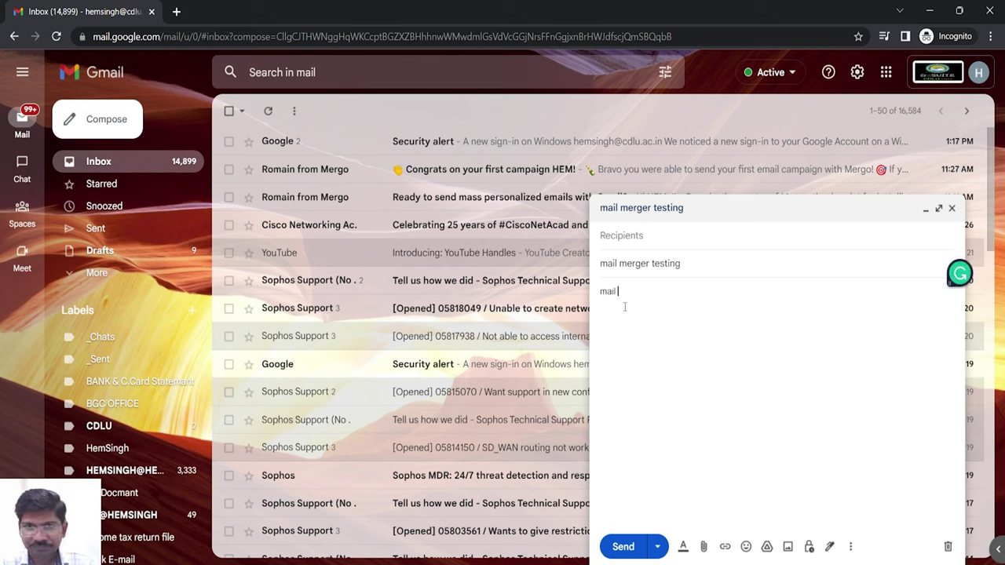
text( {)
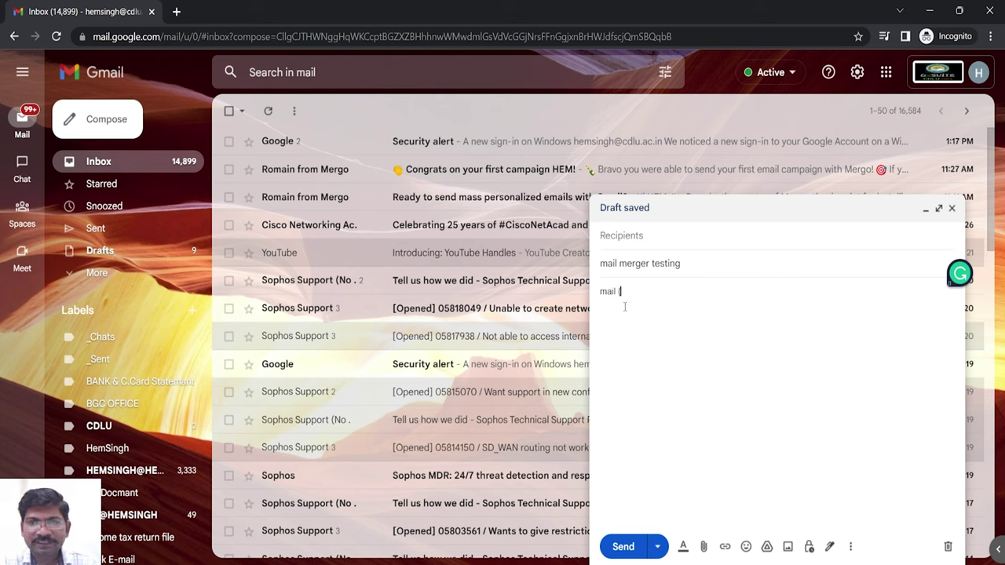
text({)
text(fir)
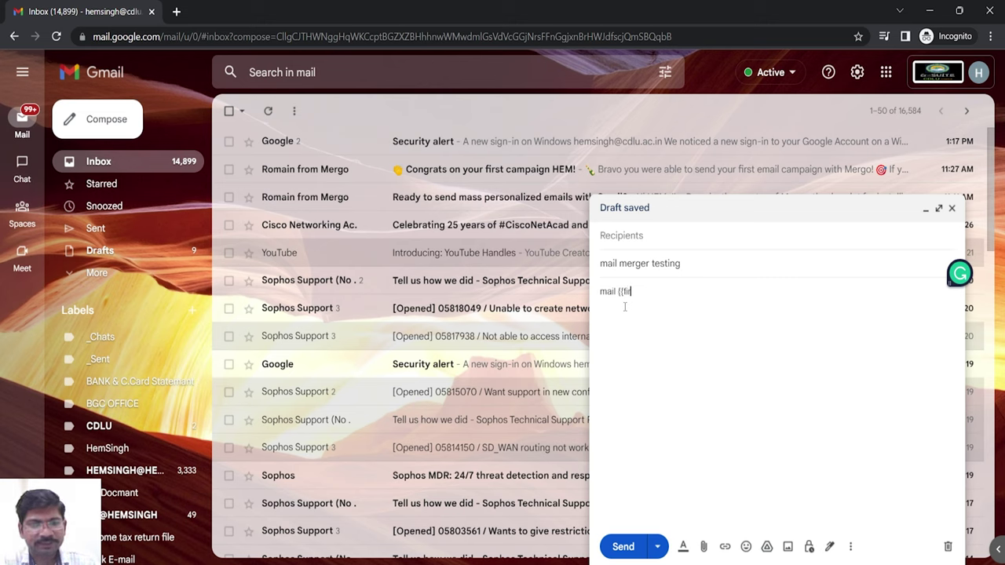
text(st_name)
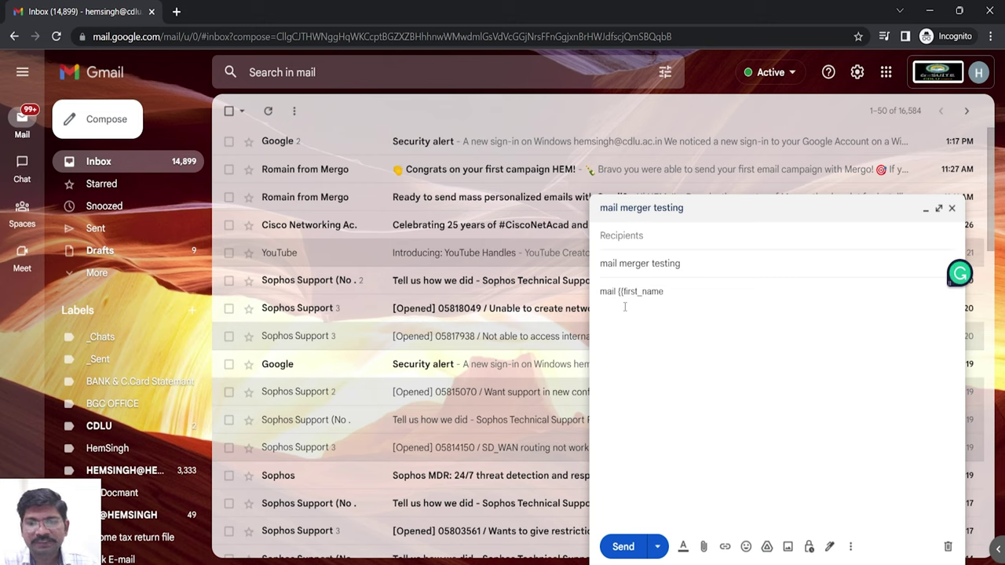
text(}})
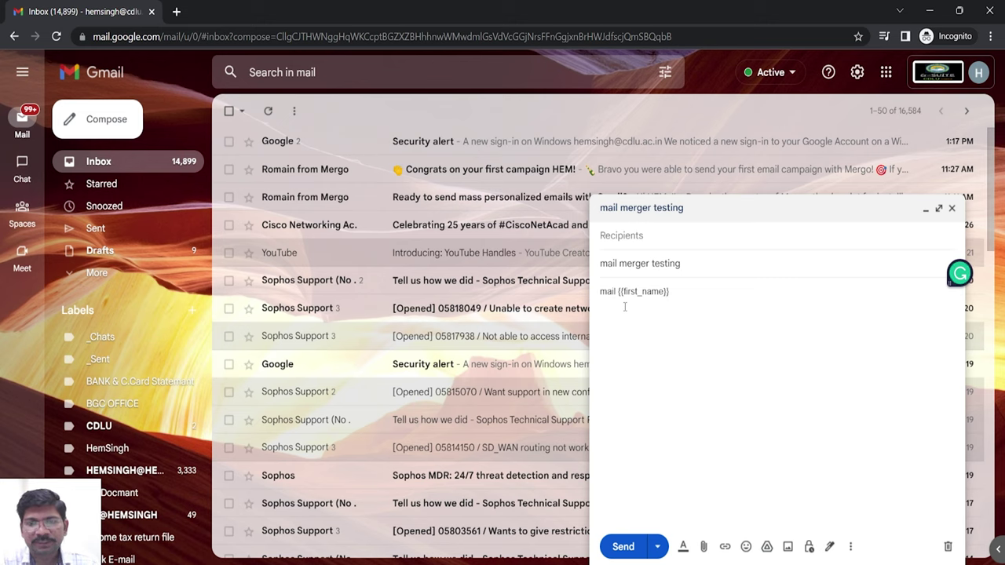
text( {{)
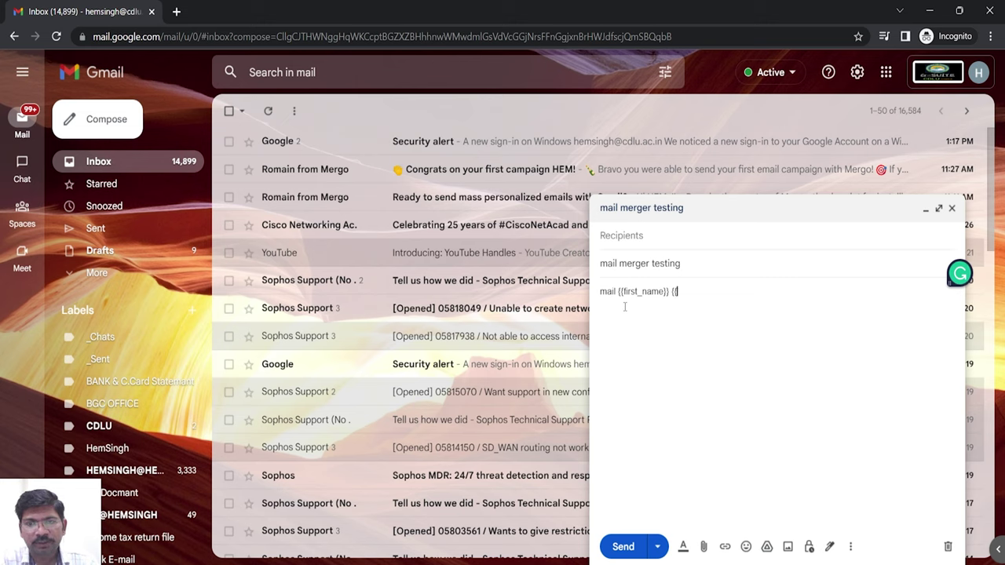
text(Last)
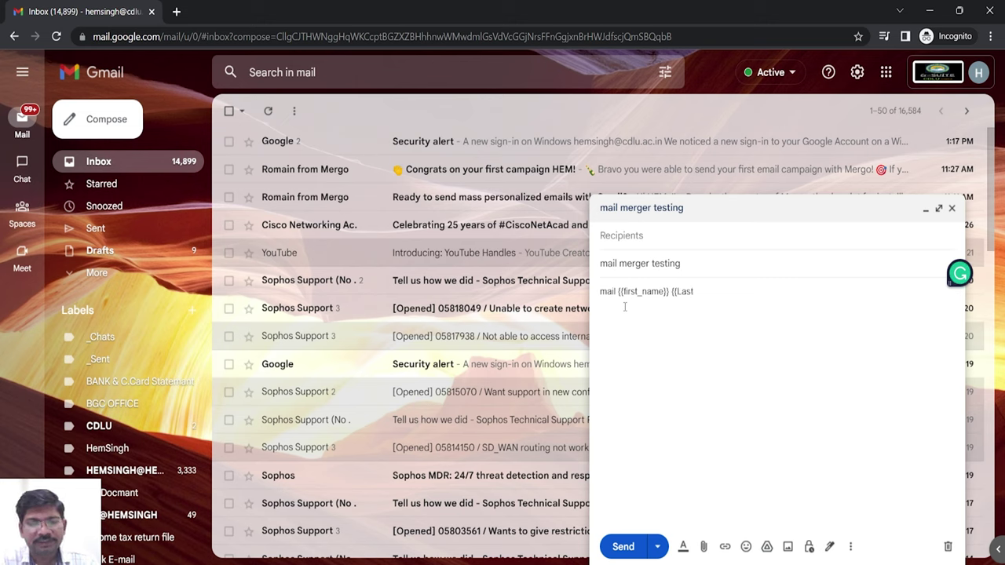
text(_)
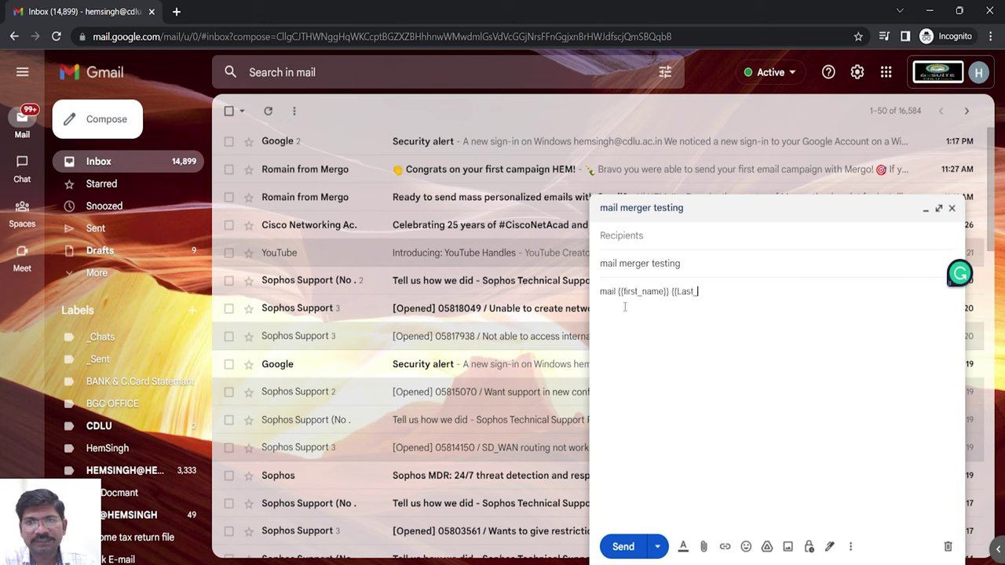
text(name)
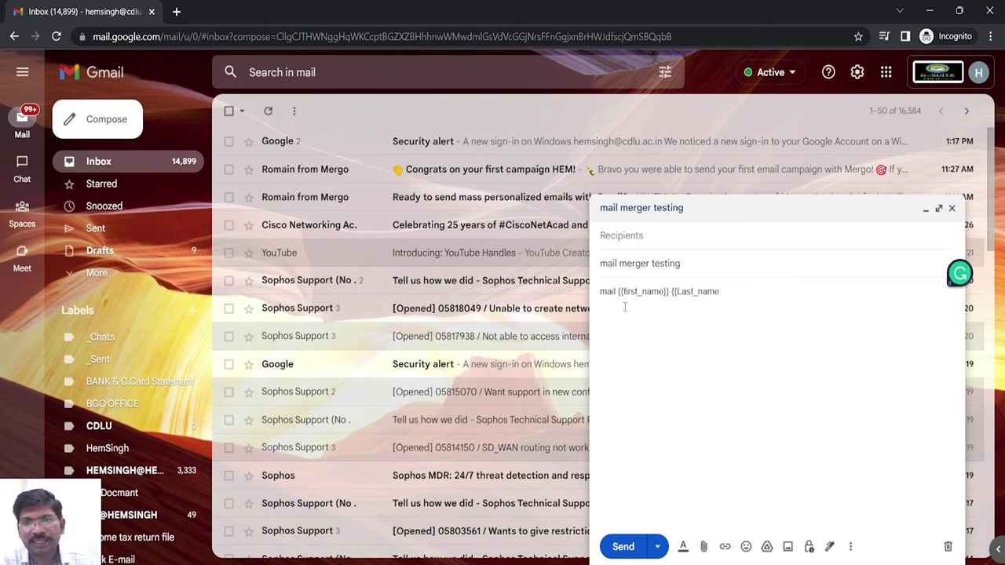
text(}})
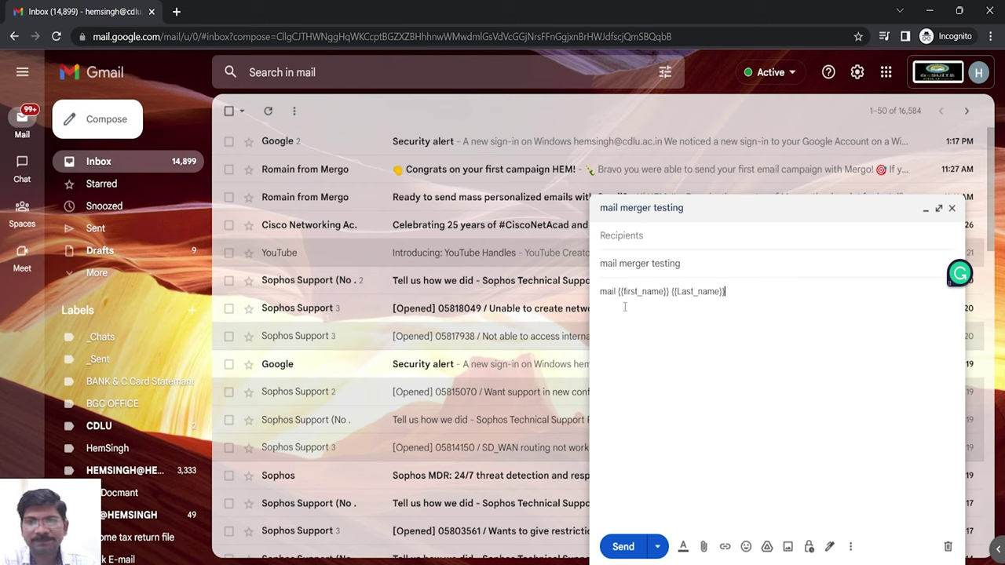
text( Please )
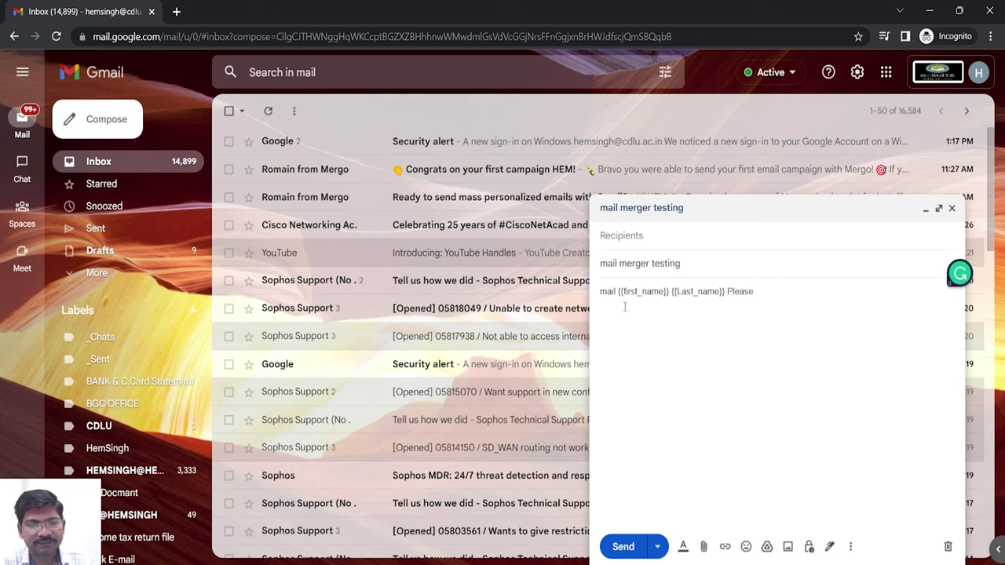
text(fint )
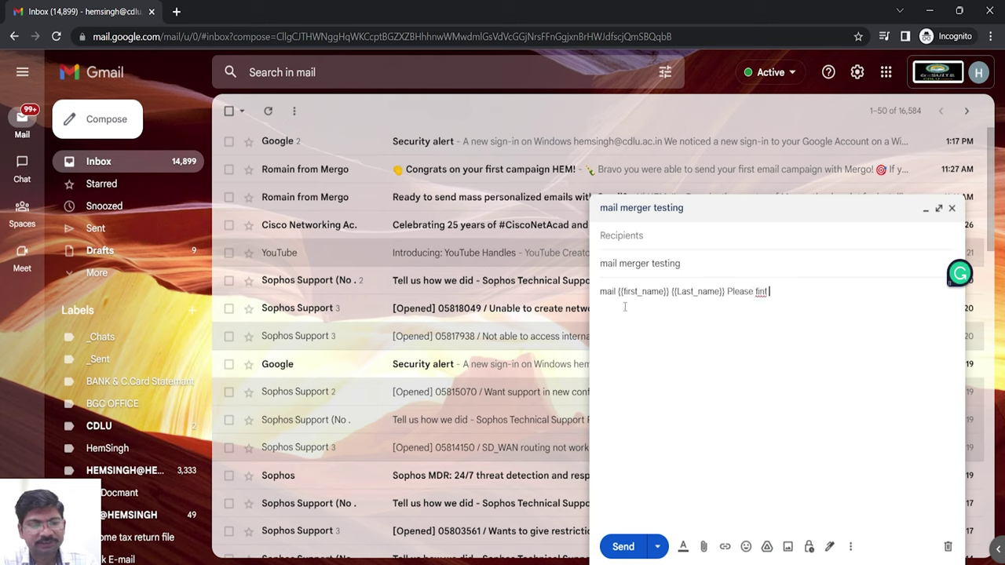
text(attach)
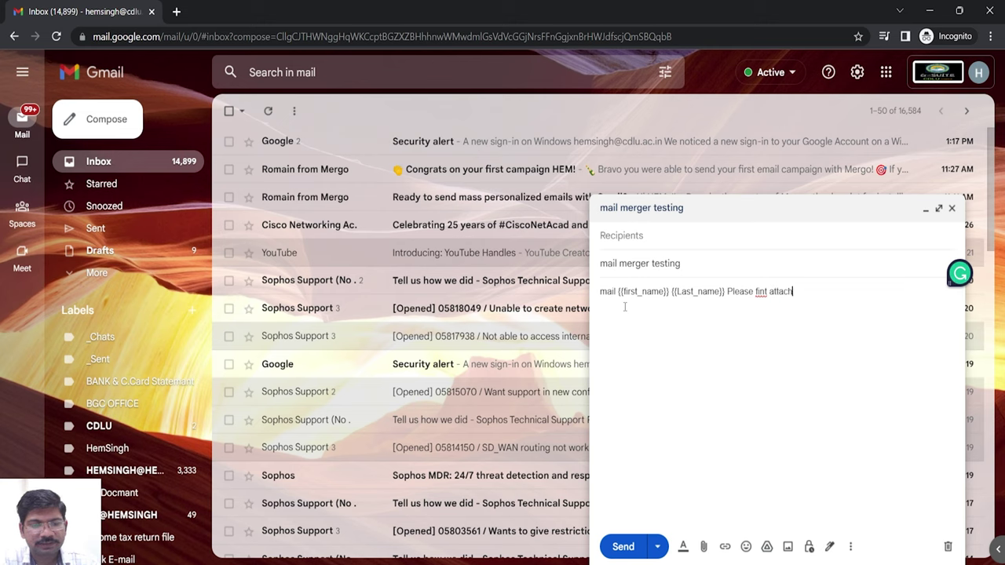
text(ment)
- Correct the body's typos so it ends 'Please find attachment', then add a new line
key(BackSpace)
key(BackSpace)
key(BackSpace)
key(BackSpace)
key(BackSpace)
key(BackSpace)
key(BackSpace)
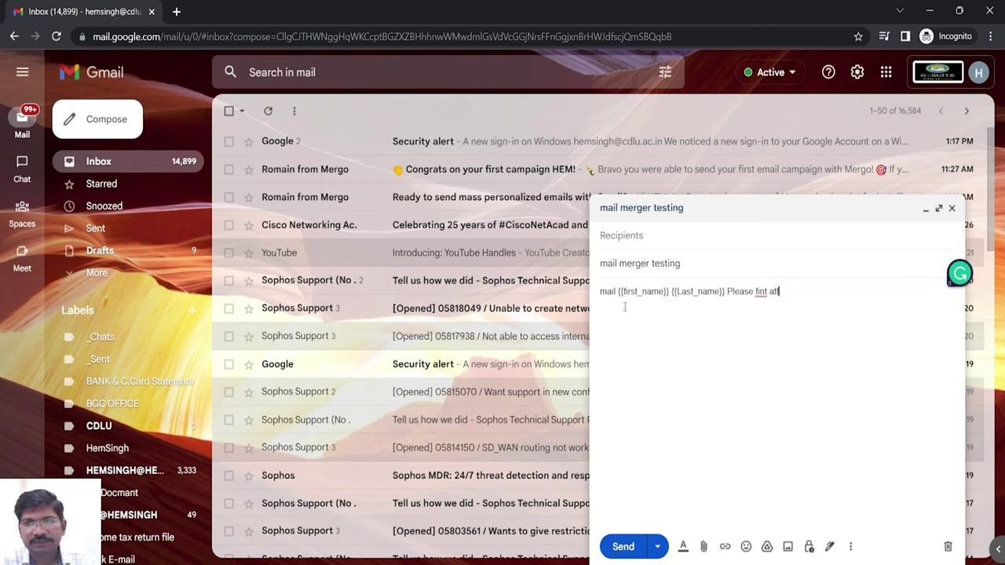
key(BackSpace)
key(BackSpace)
key(BackSpace)
key(BackSpace)
key(BackSpace)
key(BackSpace)
key(BackSpace)
key(BackSpace)
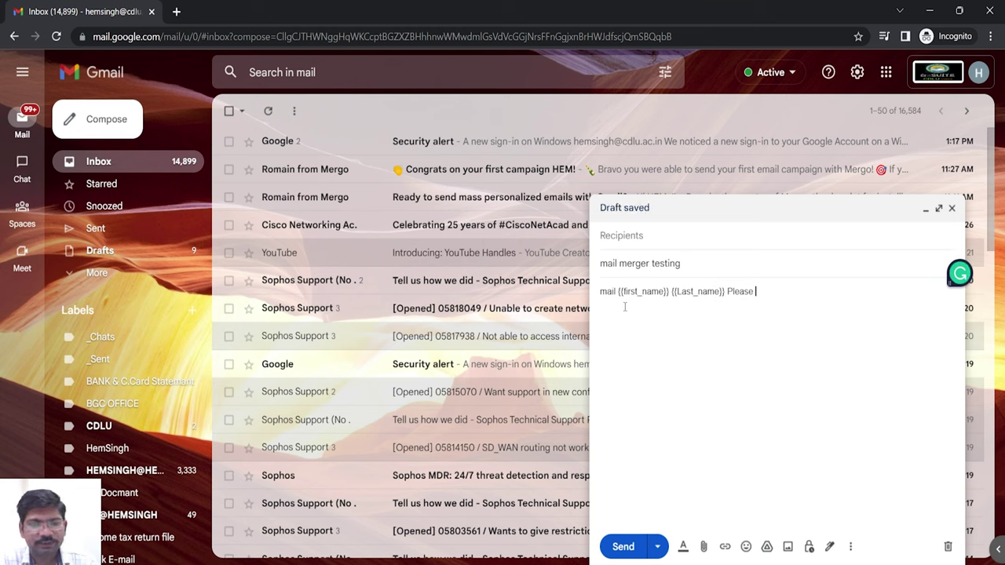
text(find a)
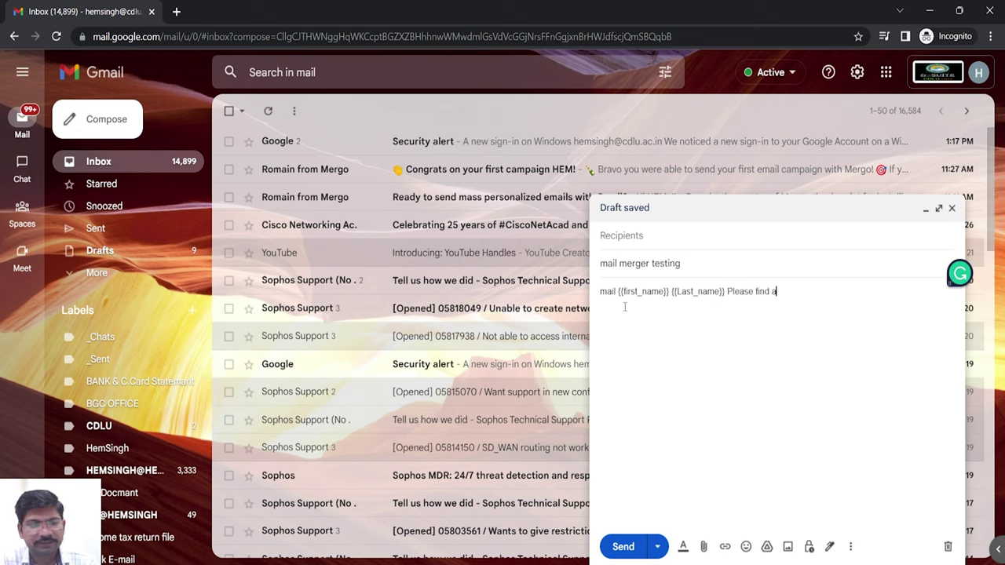
text(ttachement)
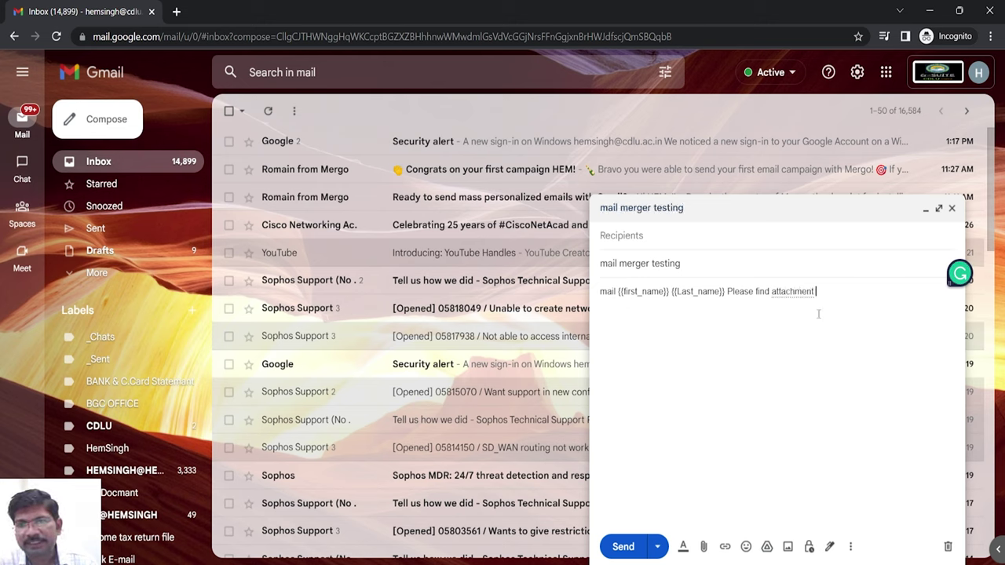
right_click(801, 291)
click(801, 291)
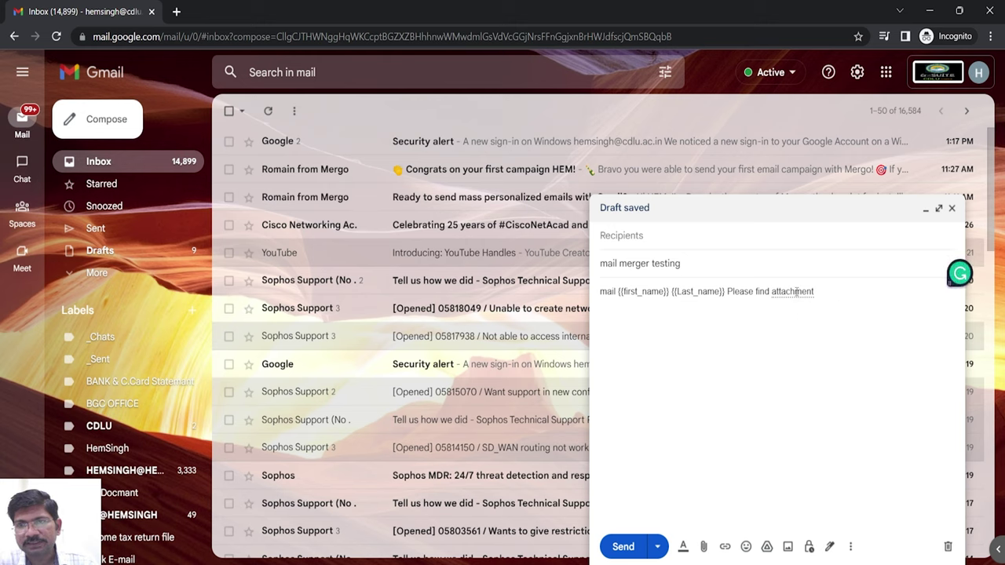
click(829, 299)
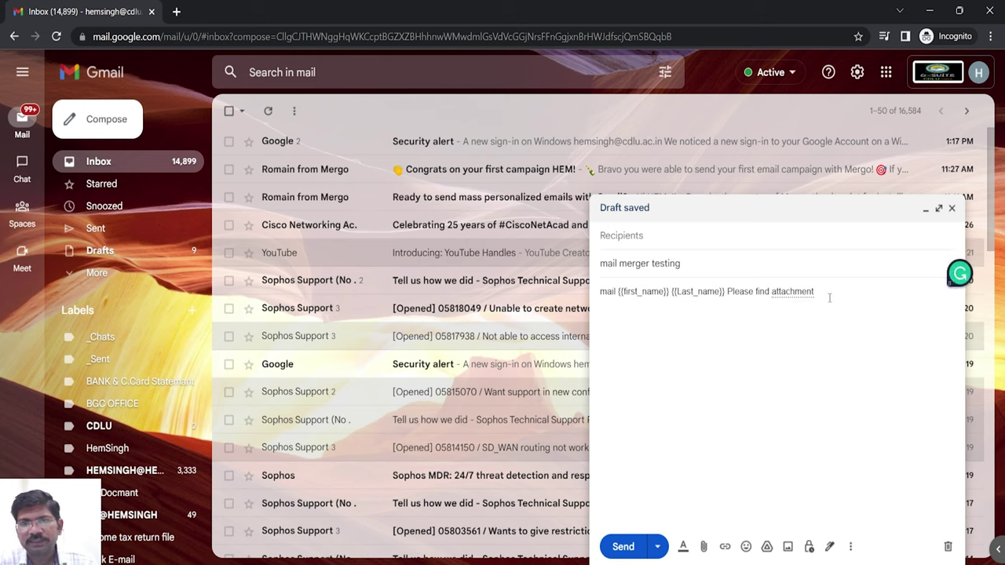
key(Return)
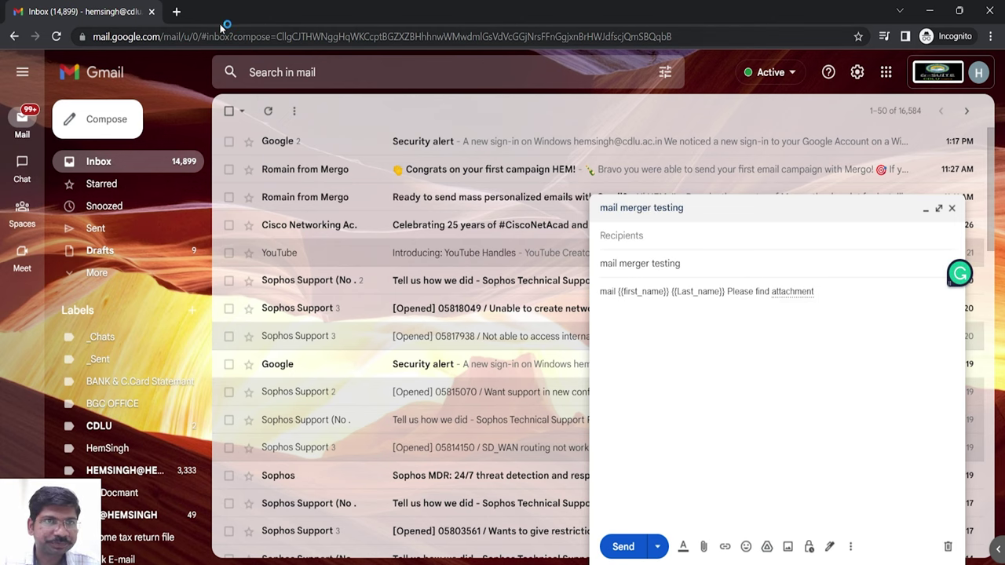
- In a new incognito tab, load google.com and launch Sheets from the Google apps grid
click(179, 11)
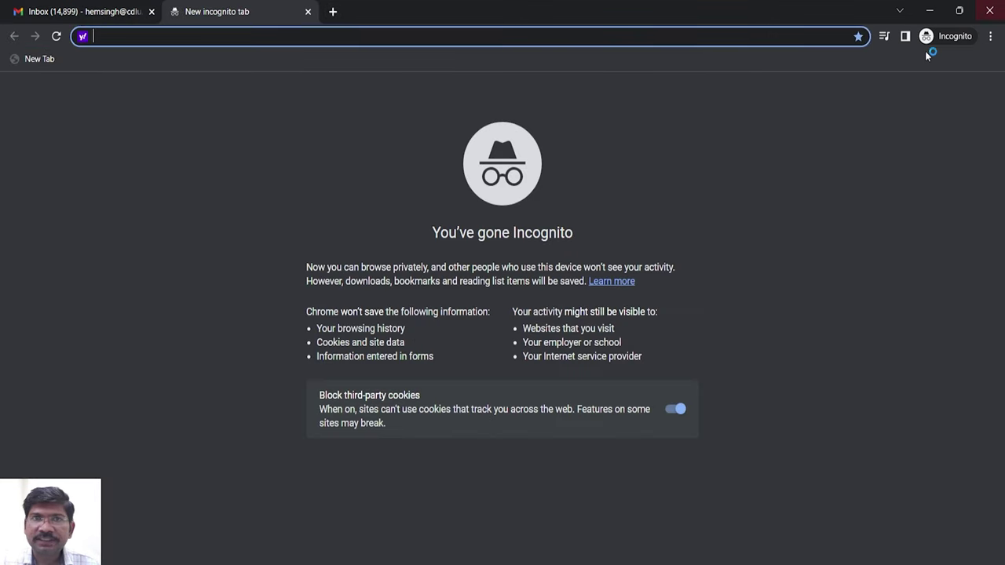
text(goog)
key(Return)
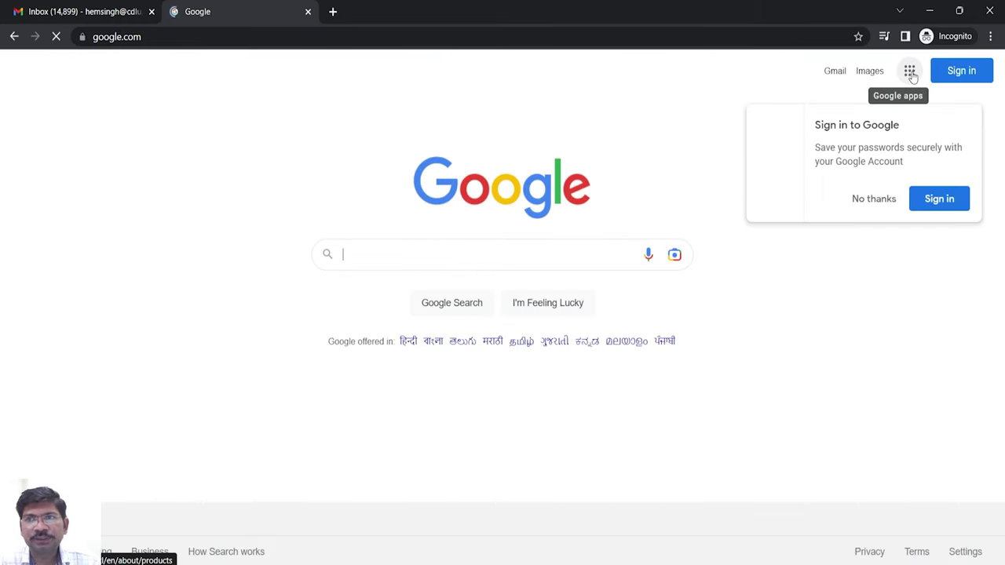
click(911, 74)
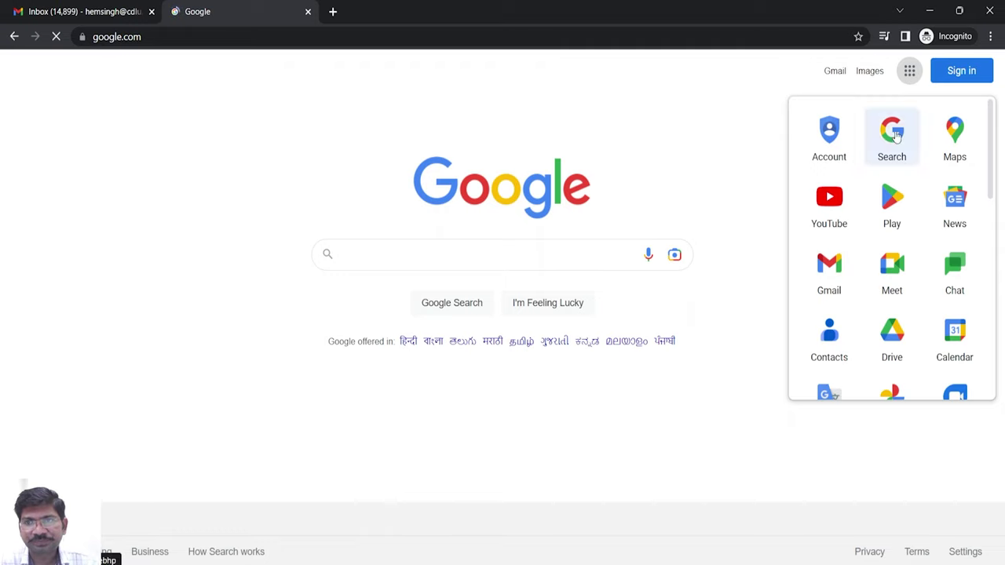
scroll(898, 320, down, 2)
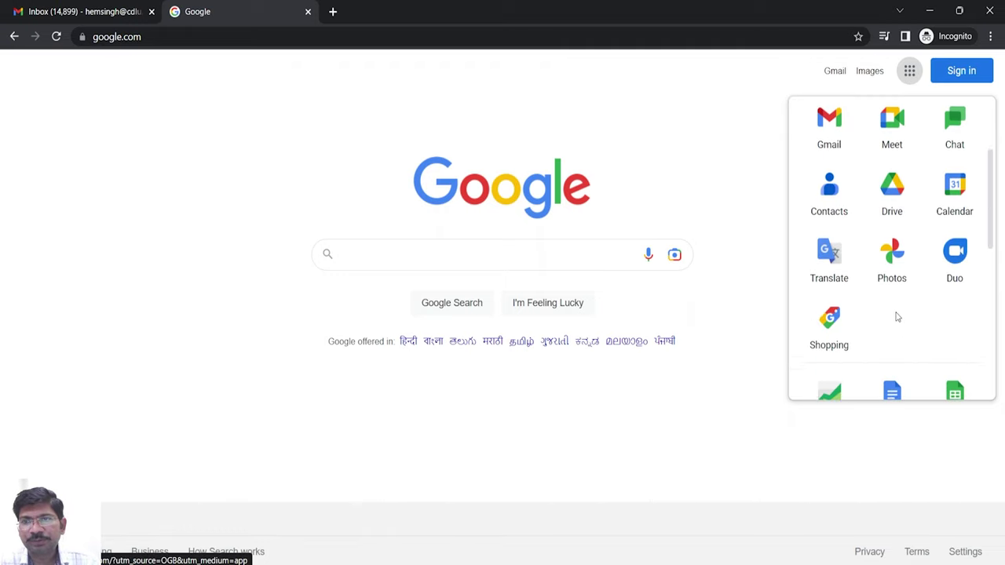
scroll(898, 317, down, 3)
click(950, 267)
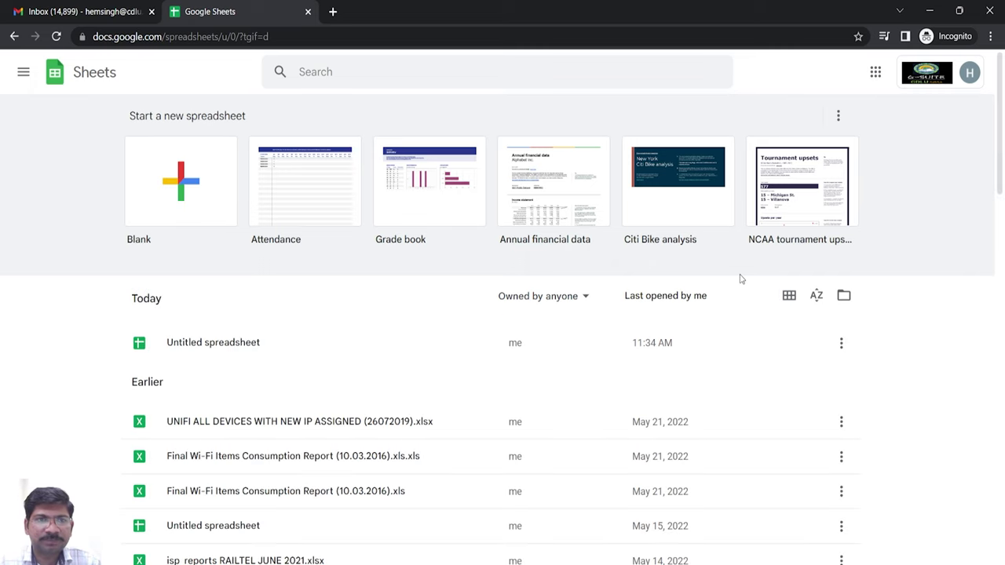
- Create a blank spreadsheet with headers first_name, Last_name, email, attachement and 'mail satatus' in A1–E1
click(175, 198)
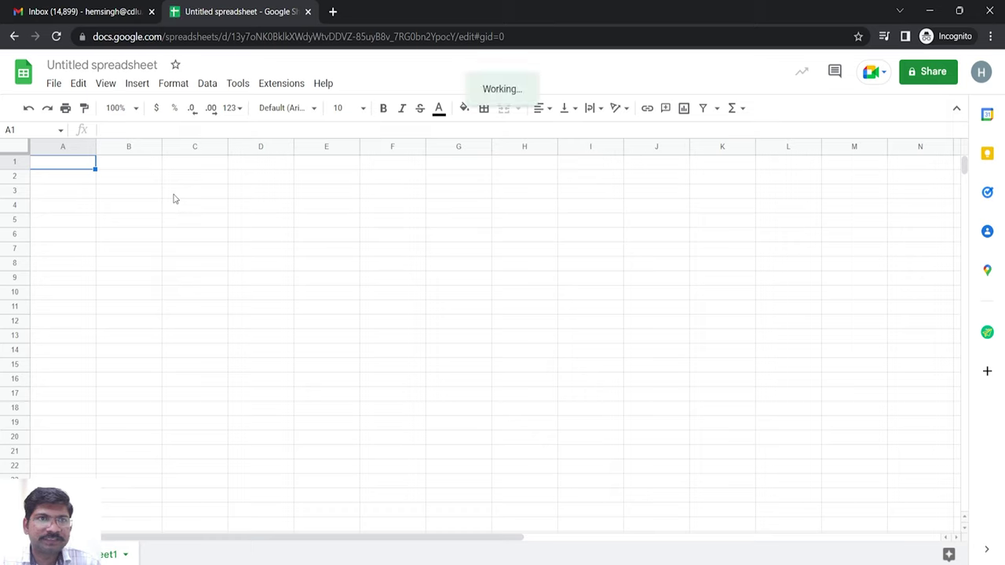
text(firs)
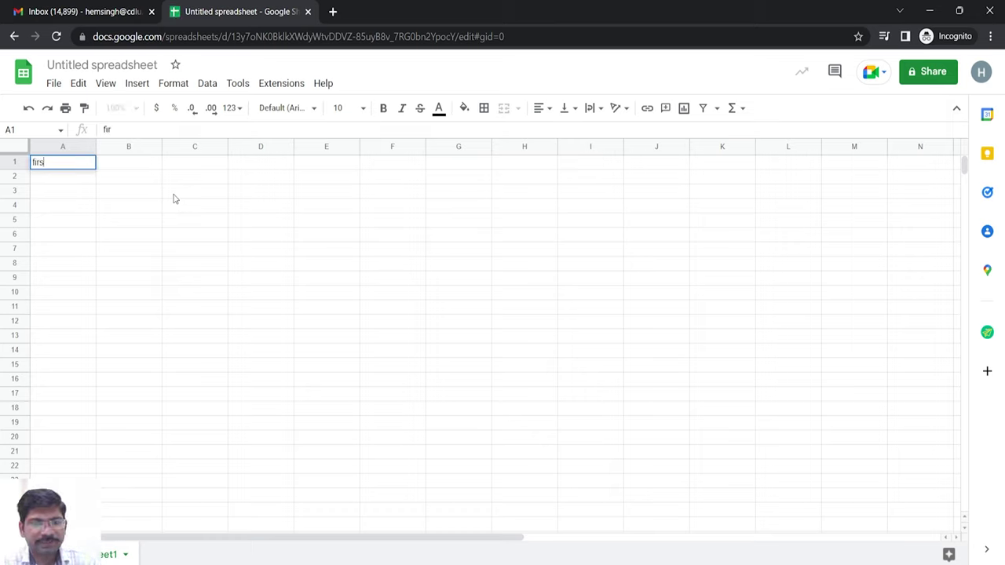
text(t_)
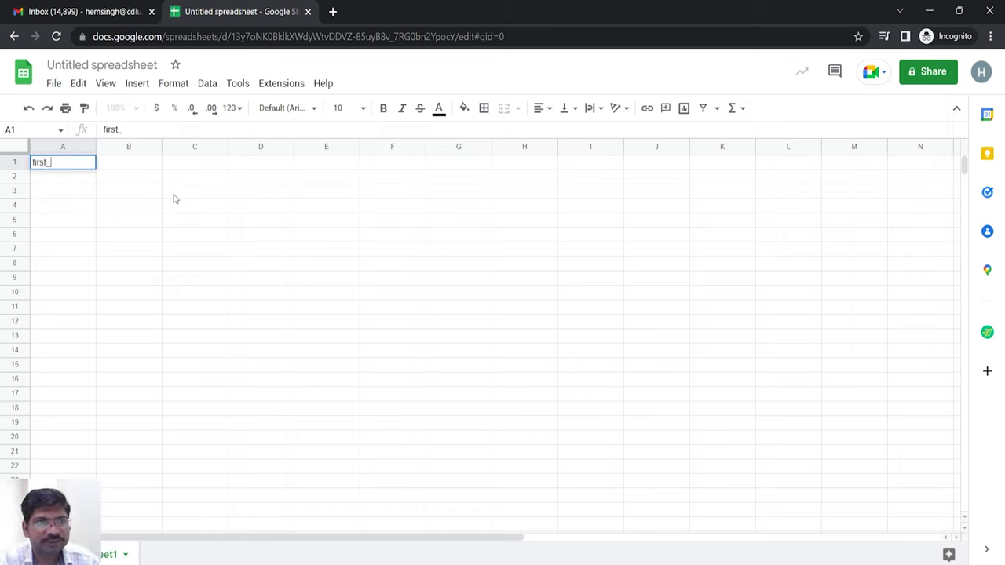
text(name)
key(Tab)
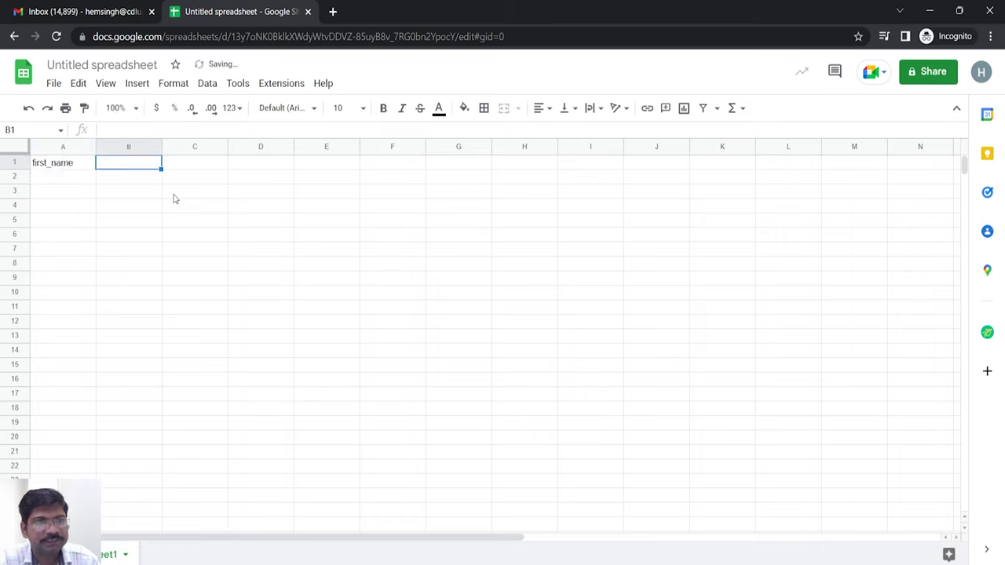
text(Last)
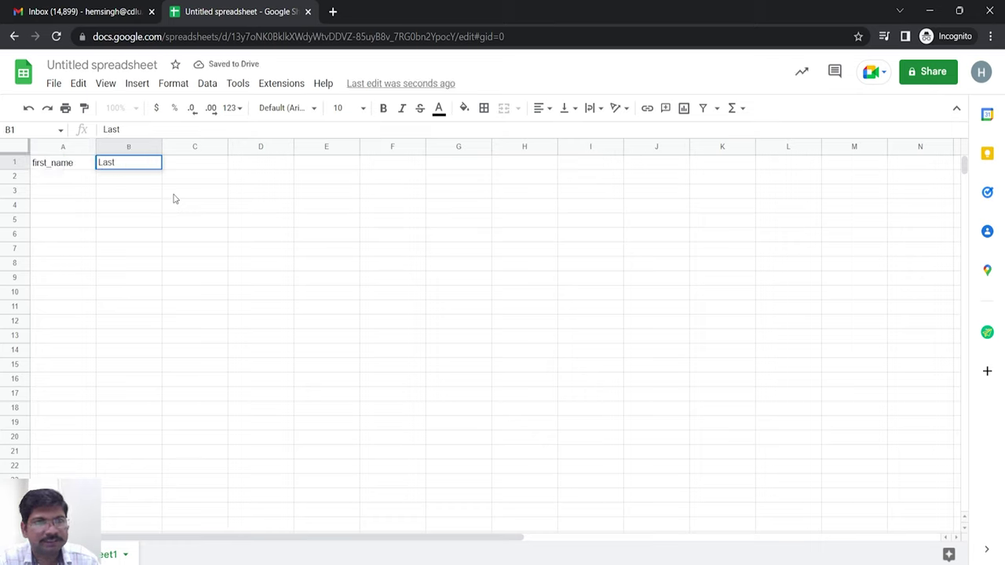
text(_name)
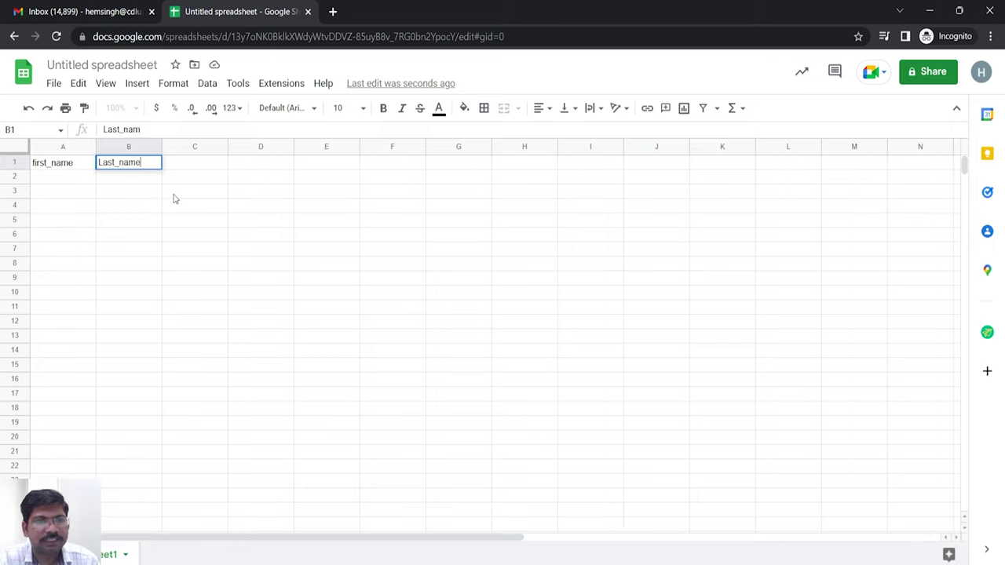
key(Tab)
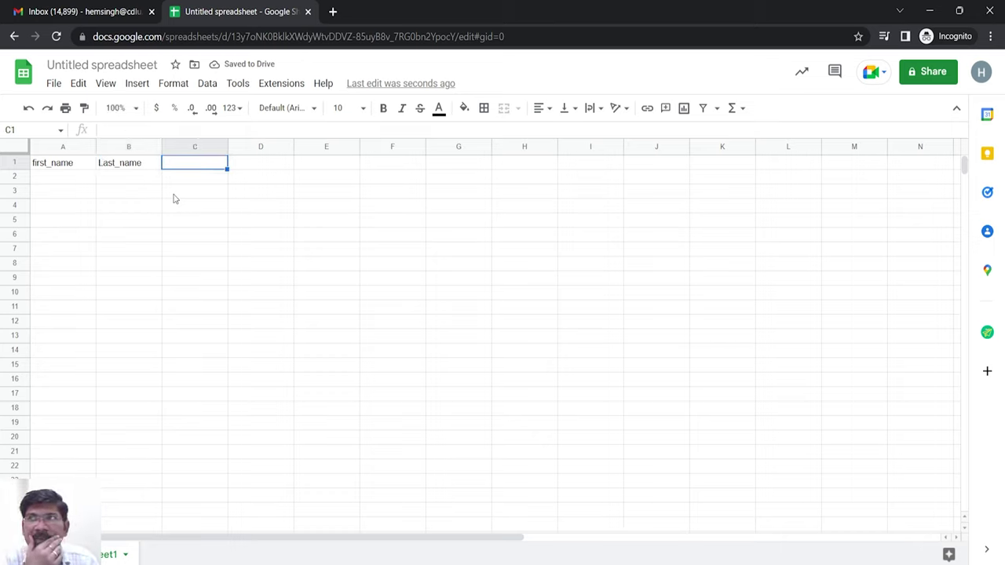
text(email)
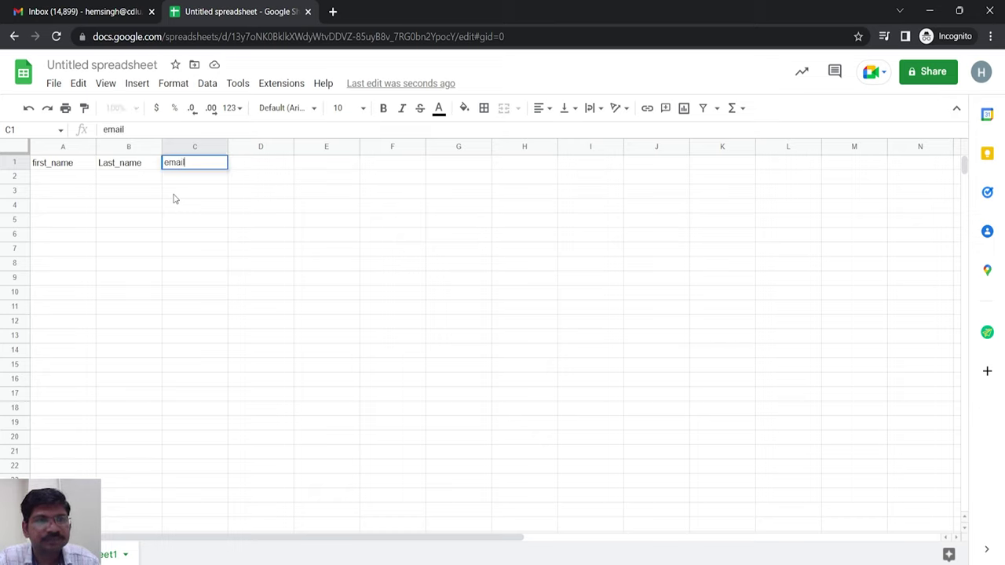
key(Tab)
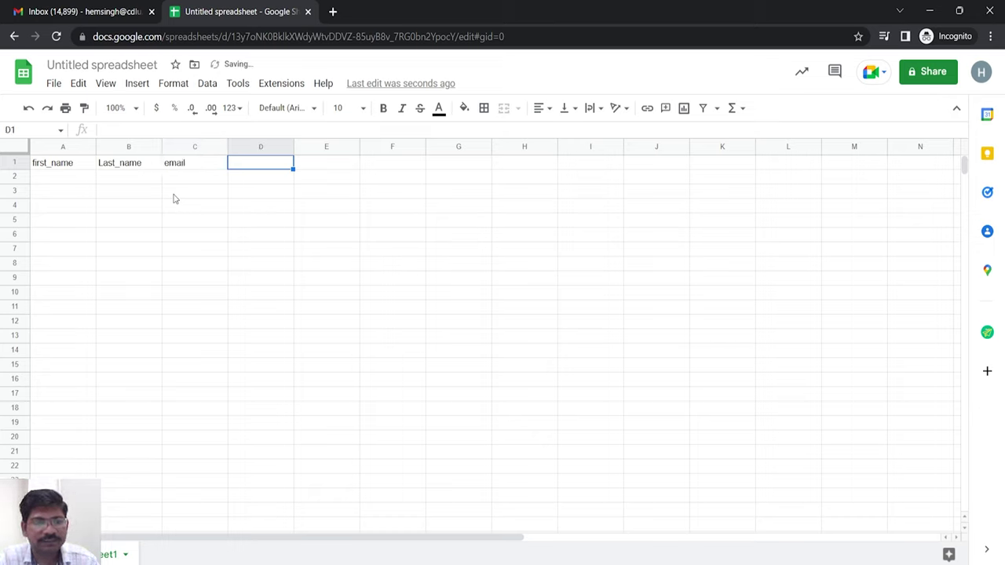
text(attachemen)
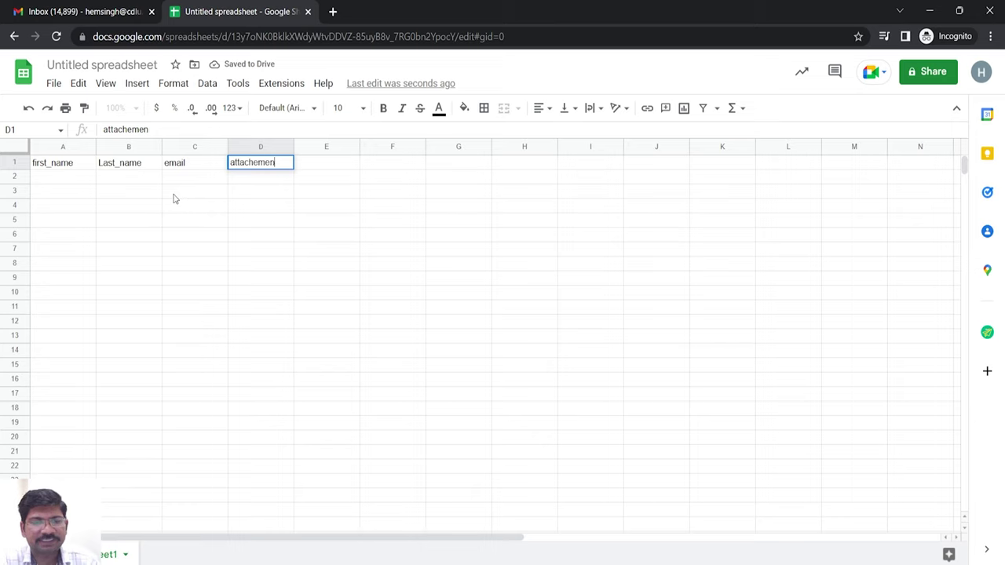
text(t)
key(Tab)
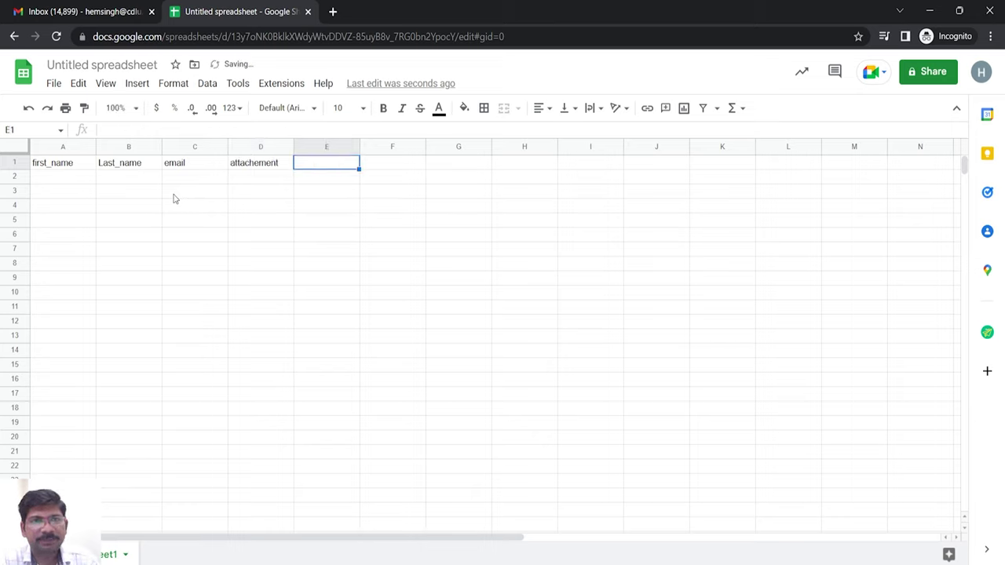
text(mail )
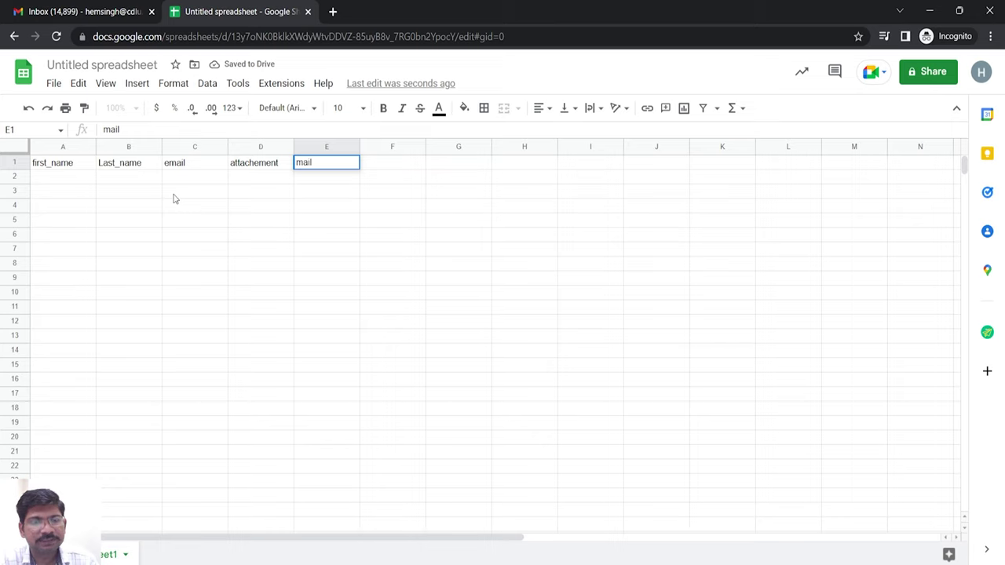
text(sat)
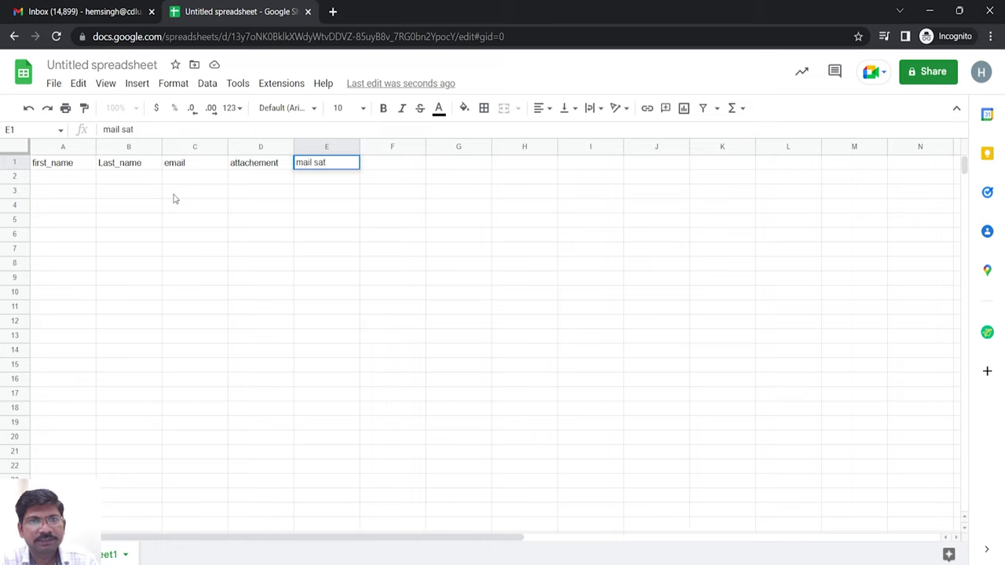
text(atus)
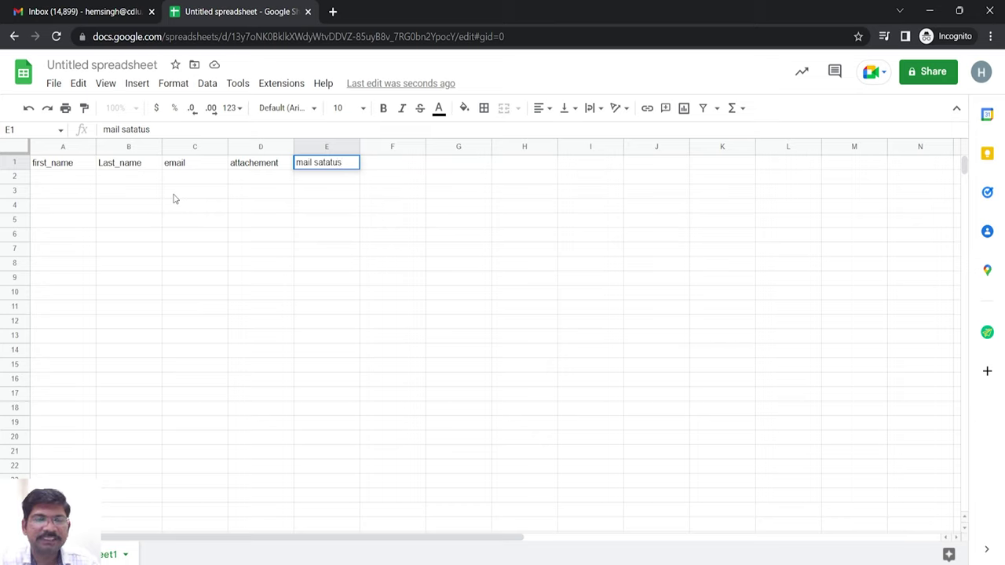
key(Tab)
- Correct the E1 header to 'mail status' and select cell A2
click(350, 168)
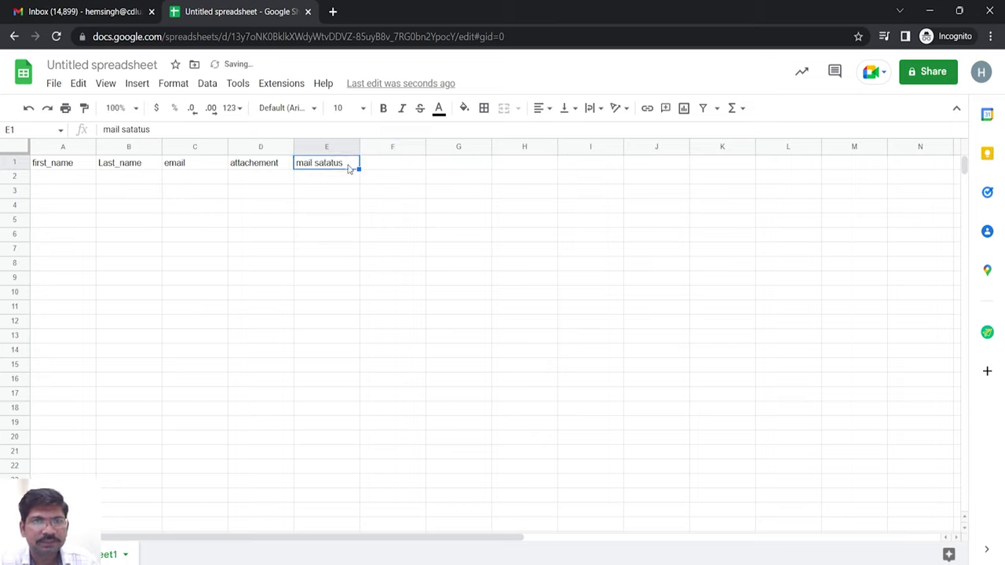
double_click(349, 165)
key(BackSpace)
key(BackSpace)
key(BackSpace)
key(BackSpace)
key(BackSpace)
key(BackSpace)
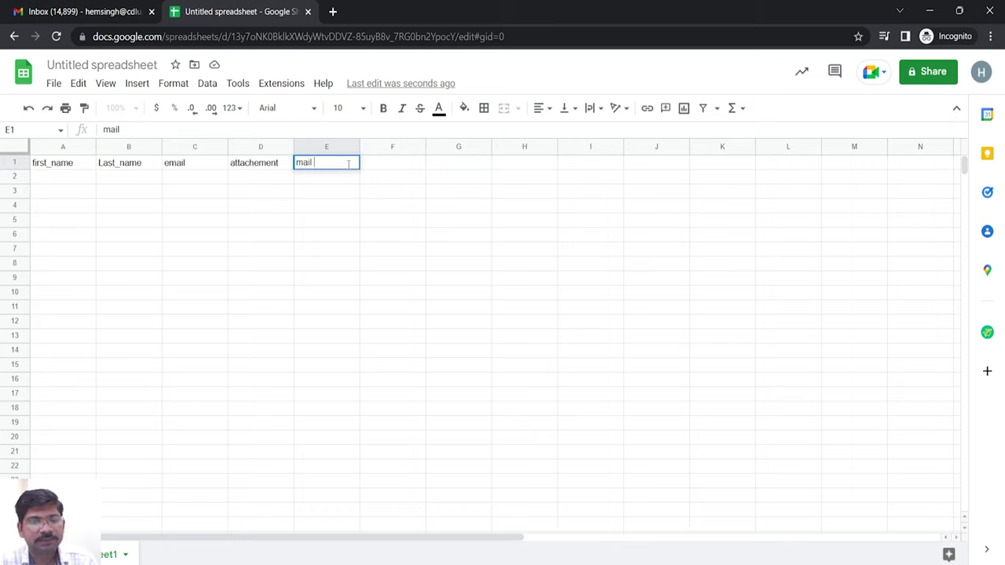
text(status)
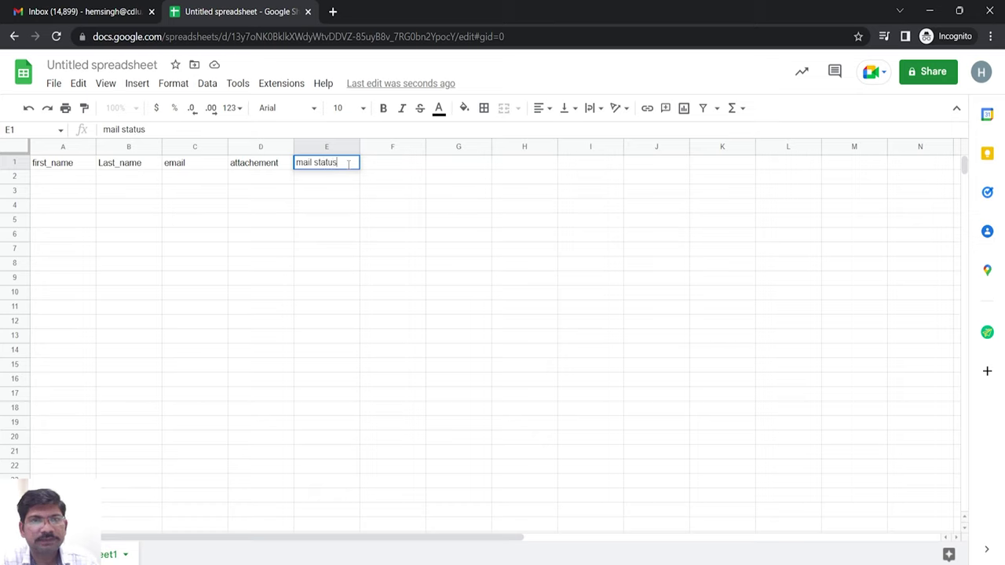
key(Tab)
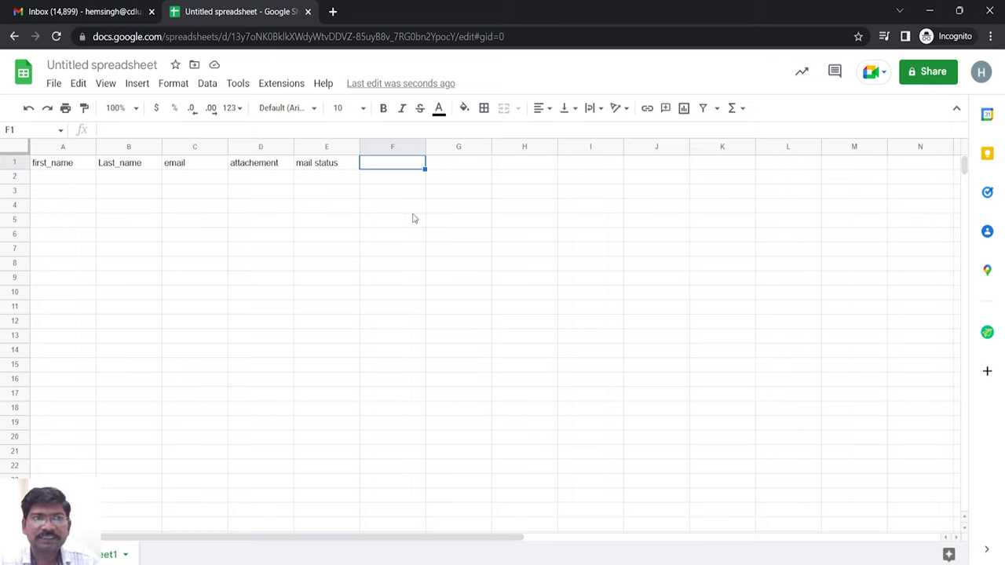
click(70, 183)
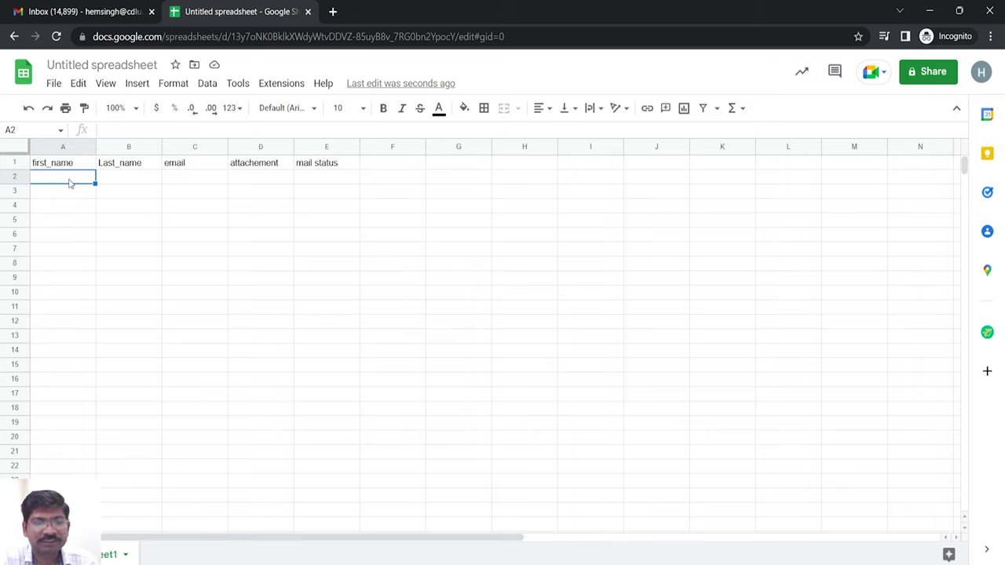
- Enter the first recipient's first name, last name and e-mail in row 2, widening column C
text(hem)
key(Tab)
text(singh)
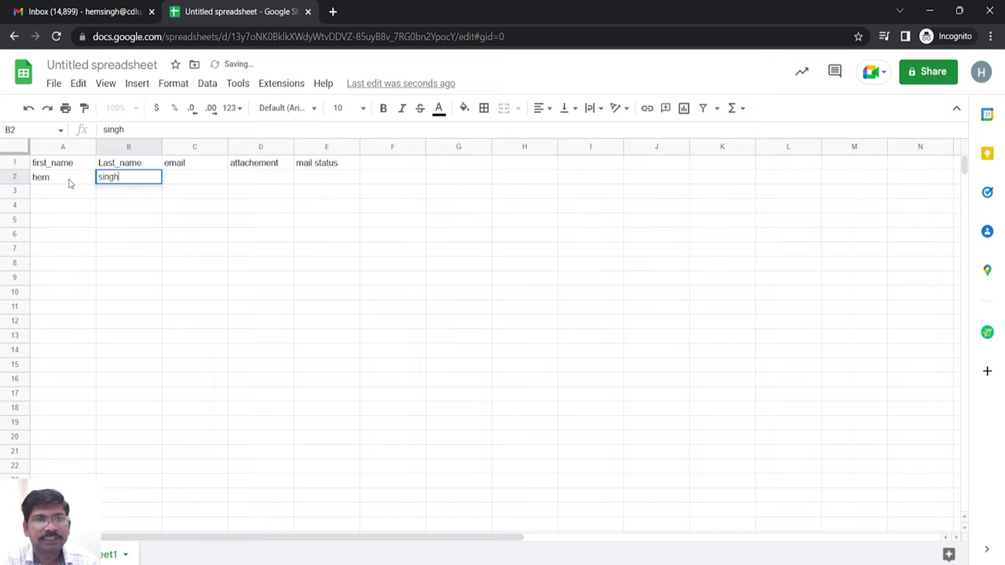
key(Tab)
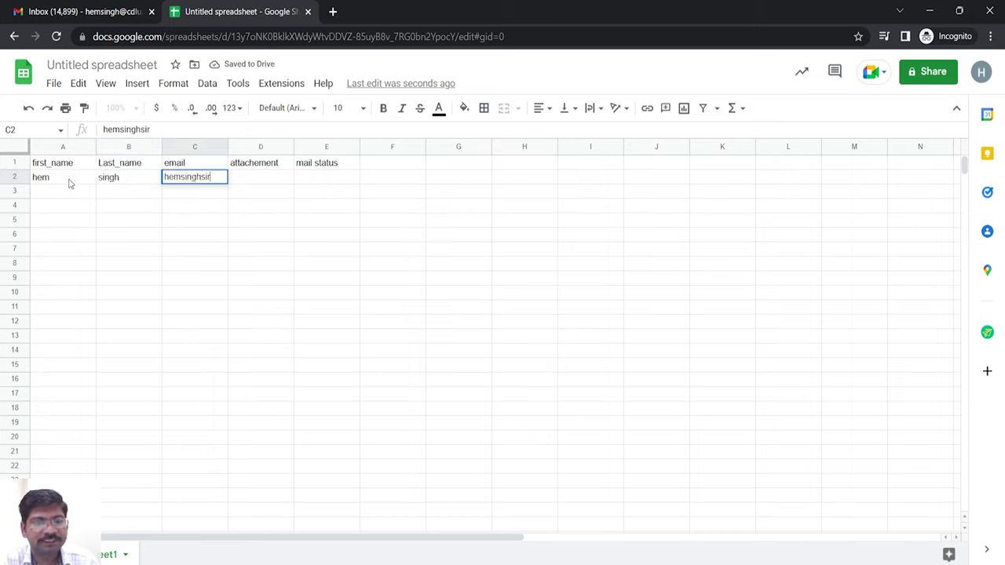
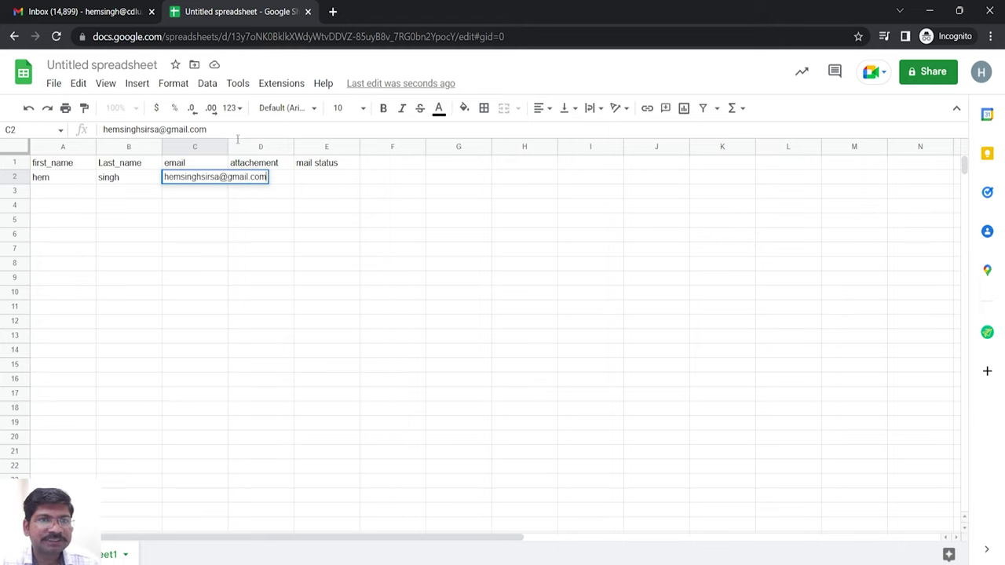
drag(228, 146, 288, 145)
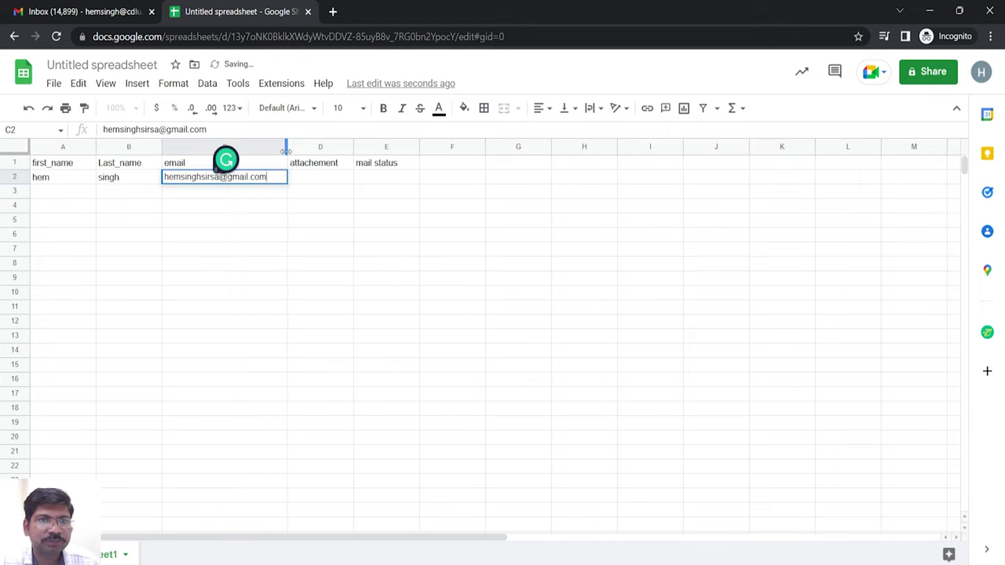
- Enter the second recipient's first name, last name and e-mail address in row 3
click(76, 192)
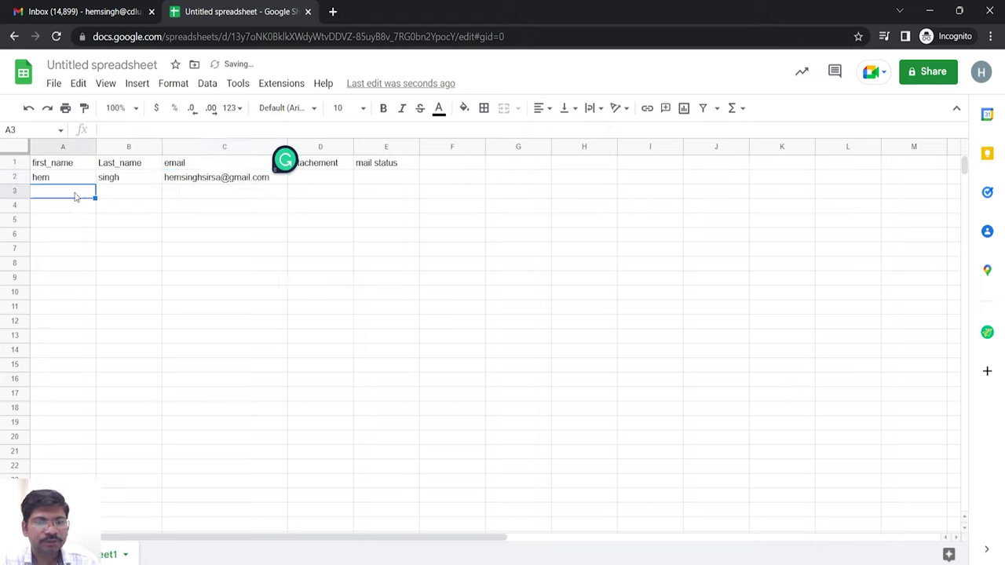
key(Tab)
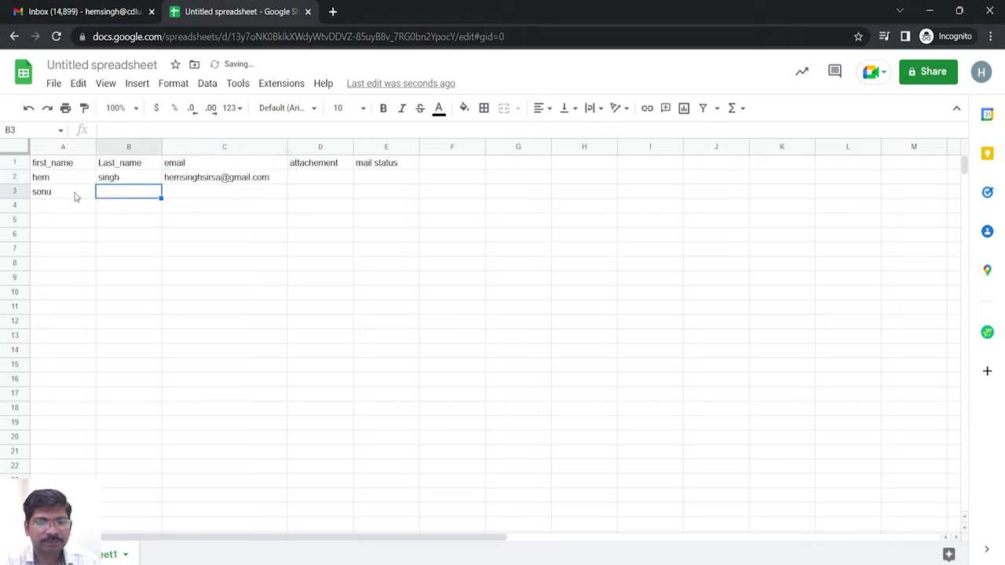
key(Tab)
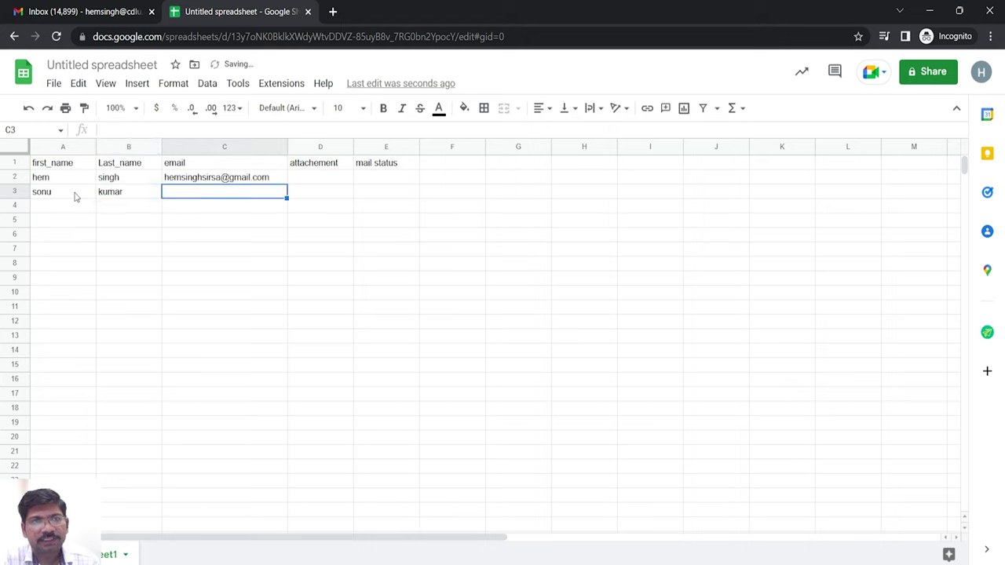
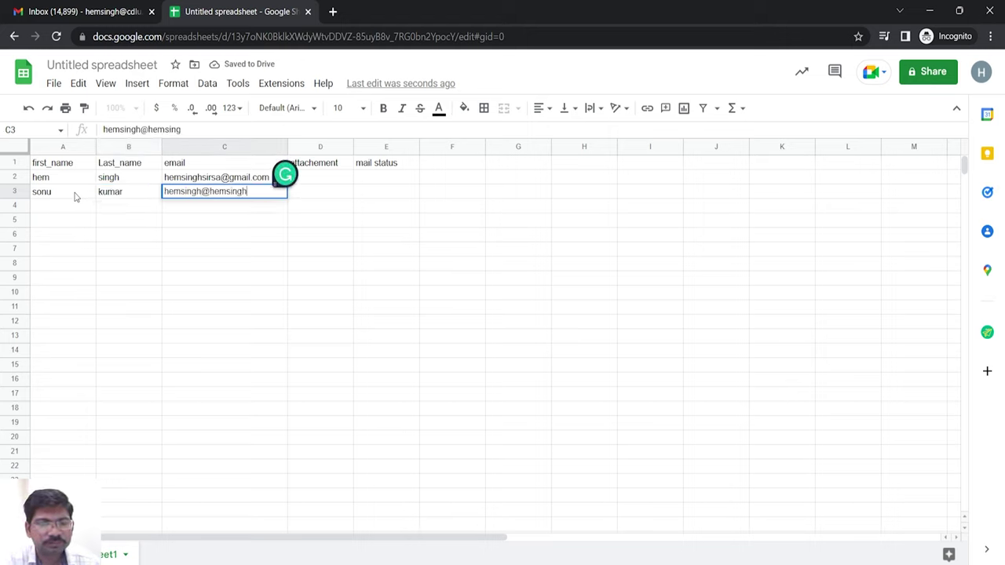
key(Tab)
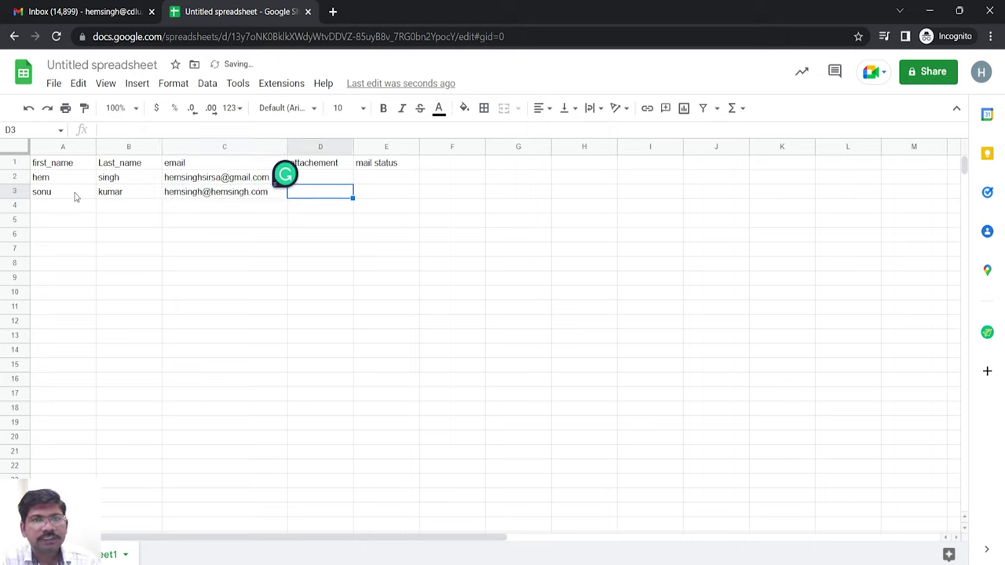
click(303, 316)
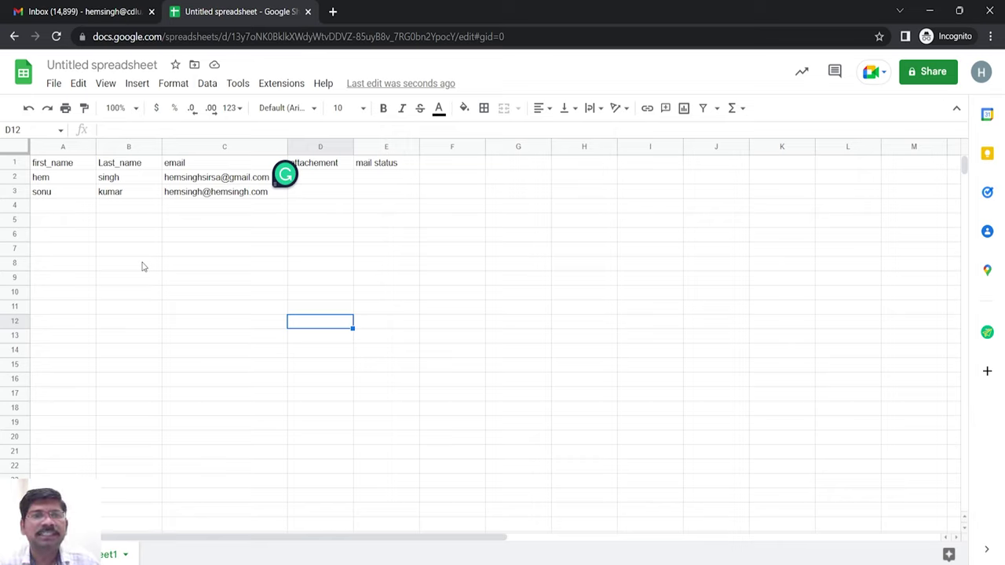
- Search Get add-ons under Extensions > Add-ons for Mail Merge and open the Mergo mail merge listing
click(238, 84)
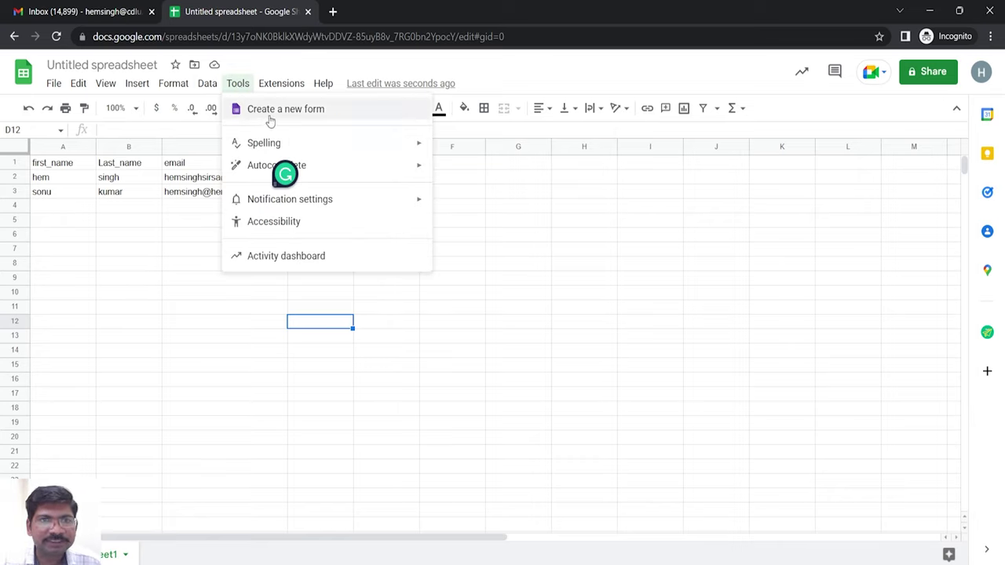
mouse_move(269, 83)
mouse_move(303, 110)
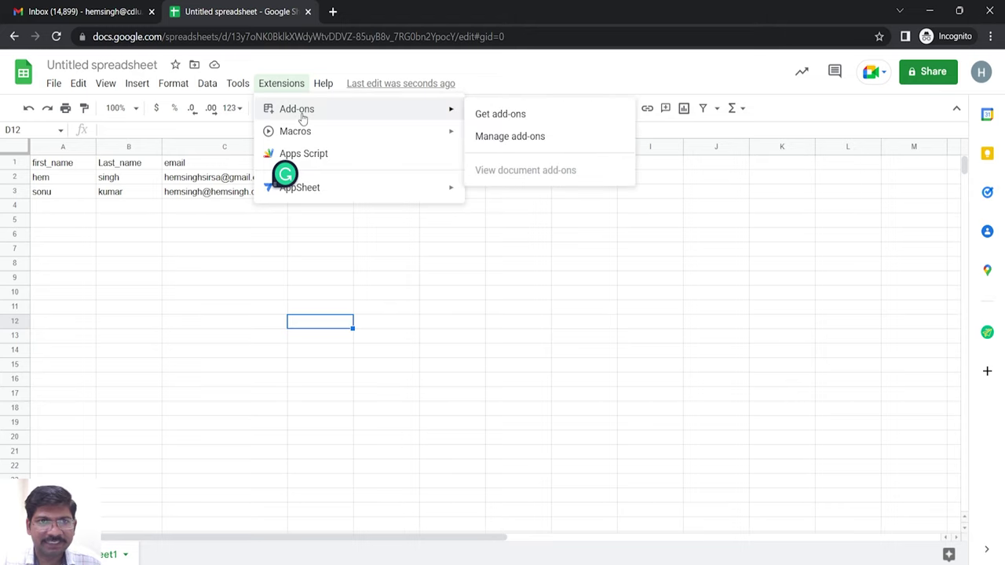
click(513, 114)
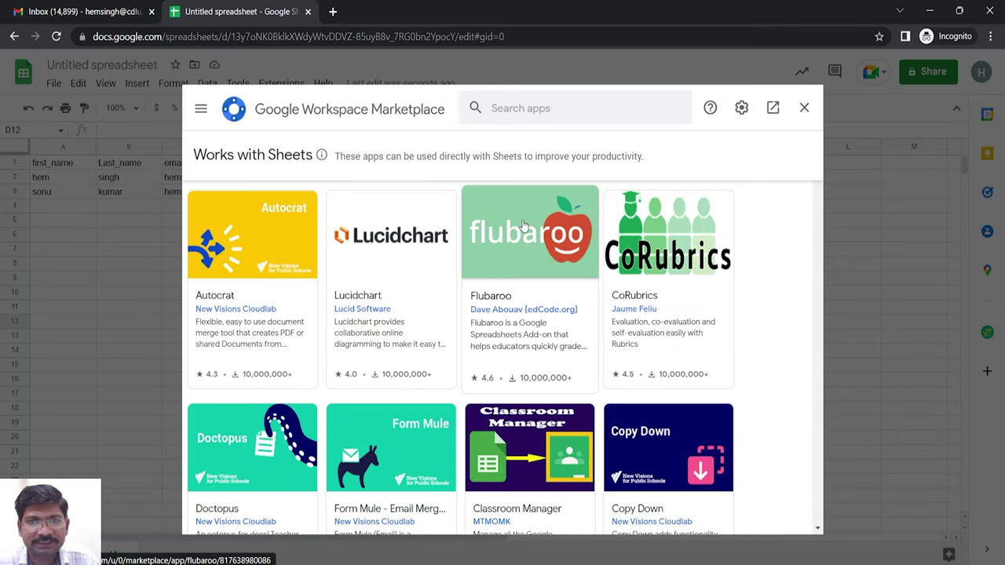
click(532, 108)
text(mail)
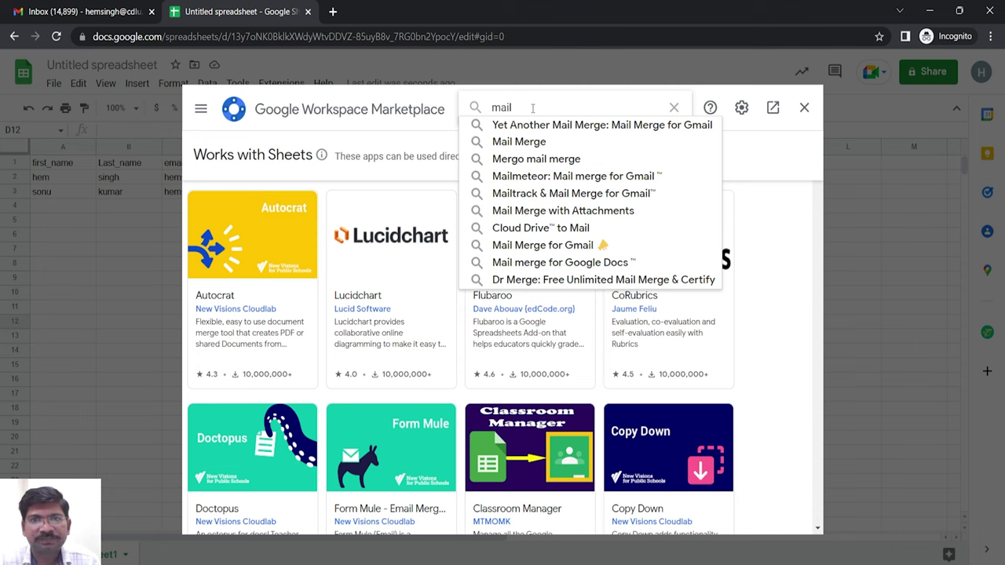
click(531, 142)
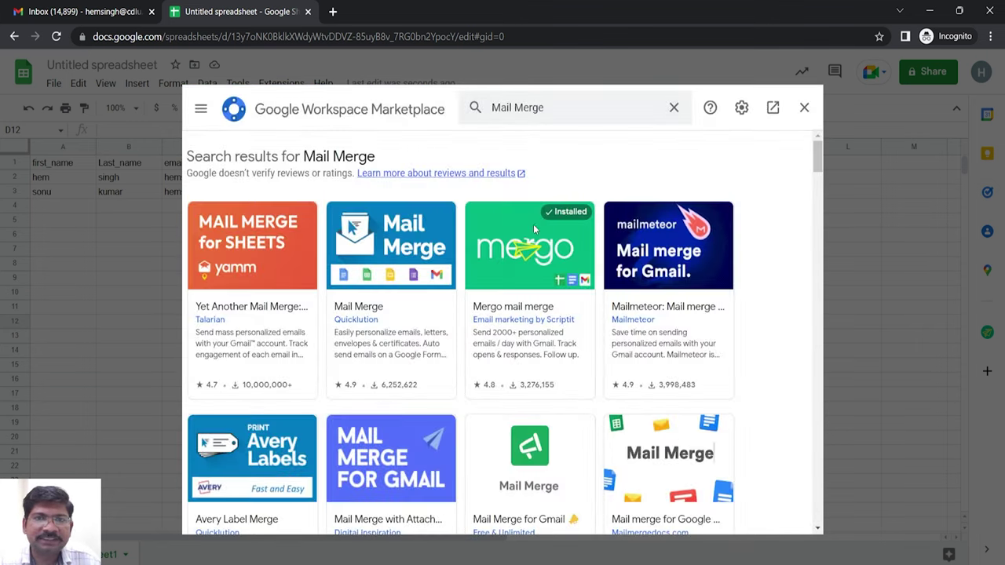
click(520, 256)
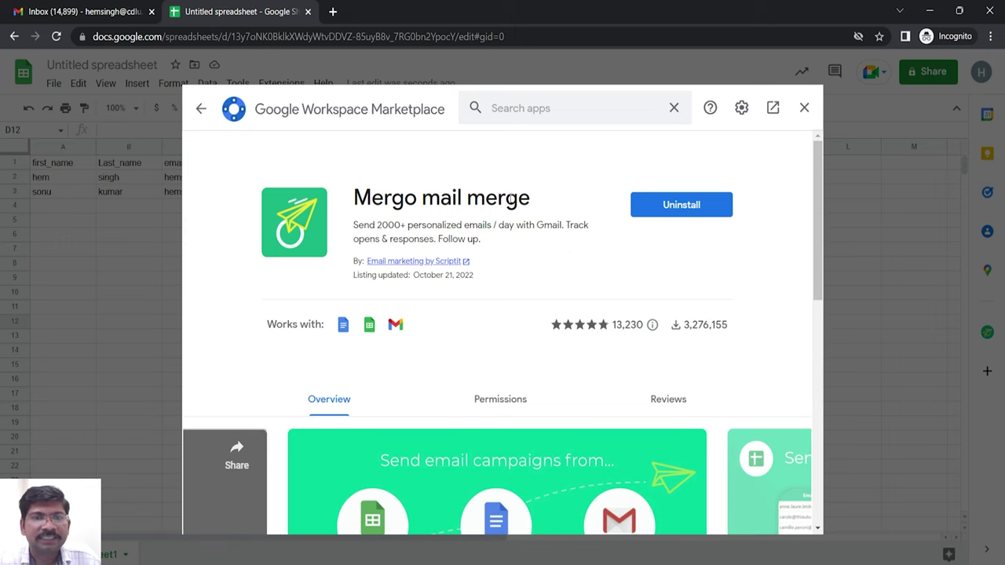
- Uninstall Mergo mail merge, then start installing it again
click(649, 206)
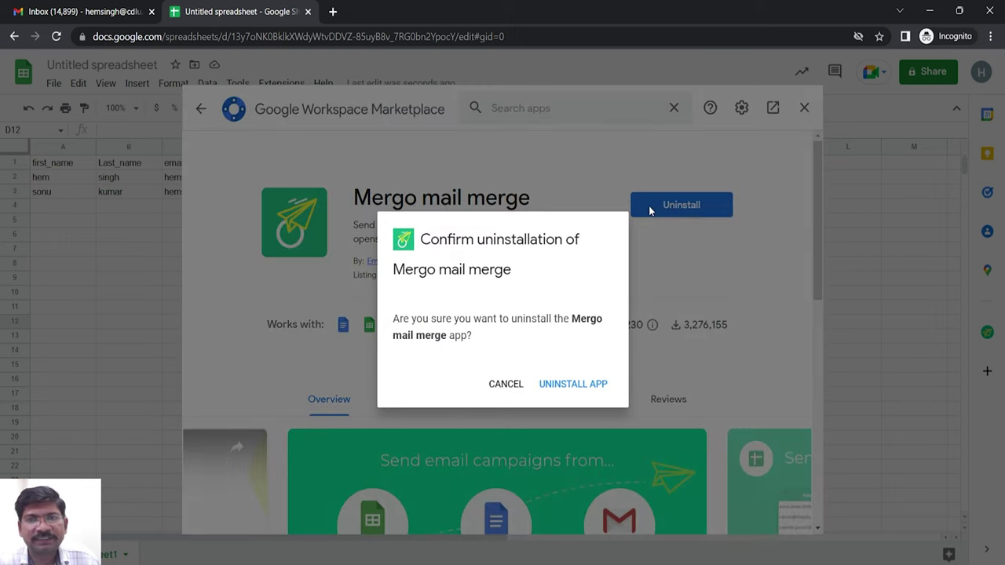
click(570, 386)
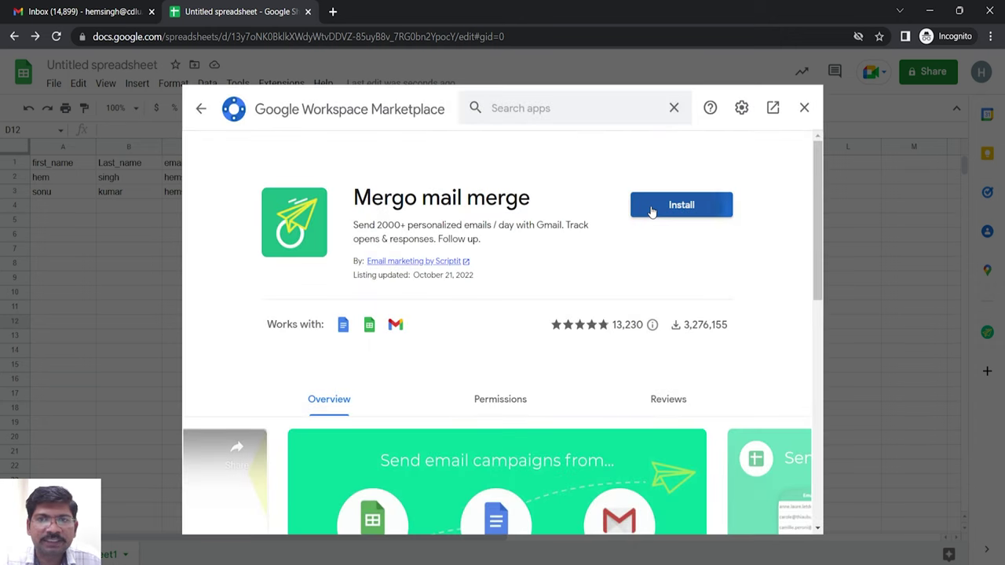
click(653, 208)
click(597, 390)
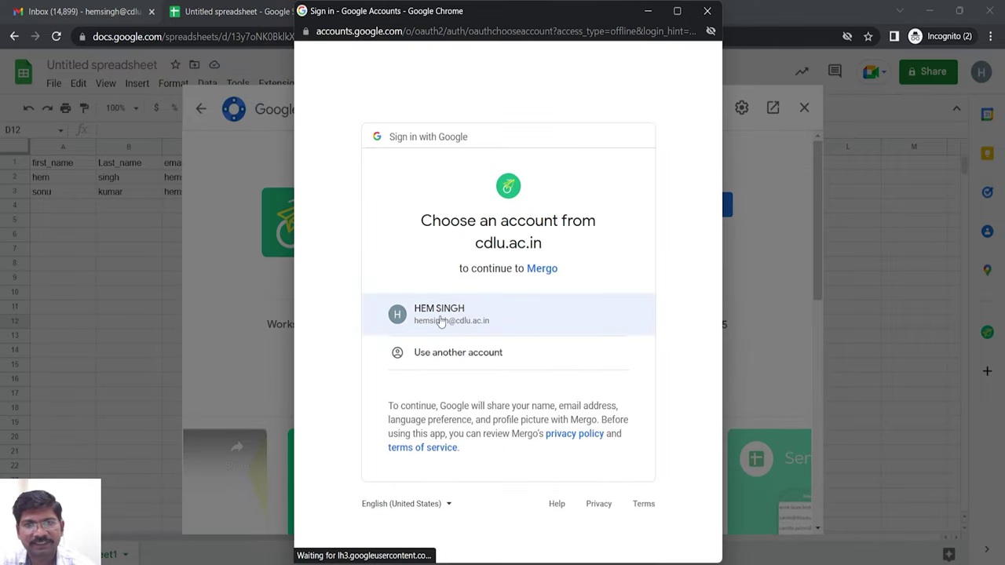
- Authorize Mergo with the Google account, then close the Marketplace to return to the sheet
click(441, 322)
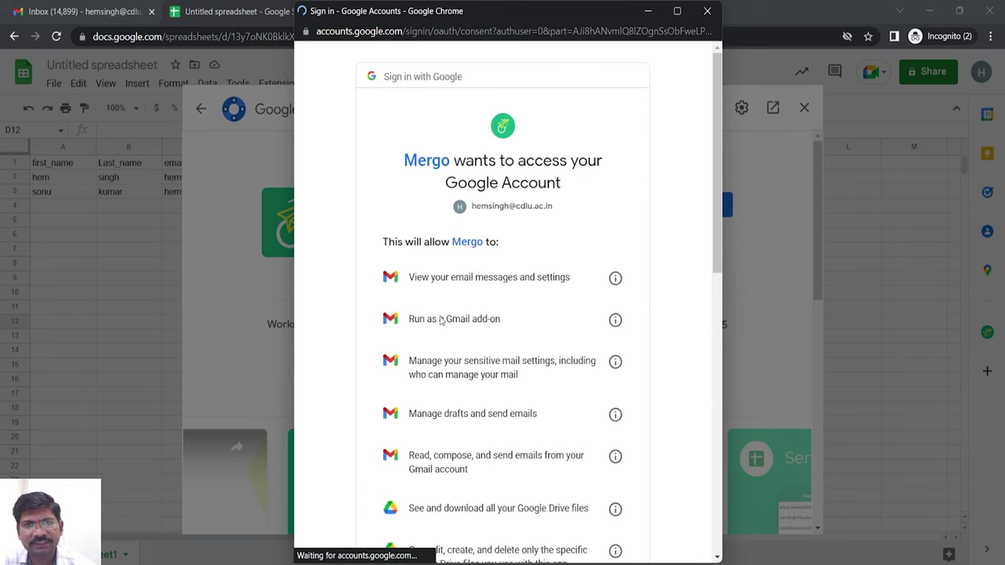
scroll(635, 393, down, 7)
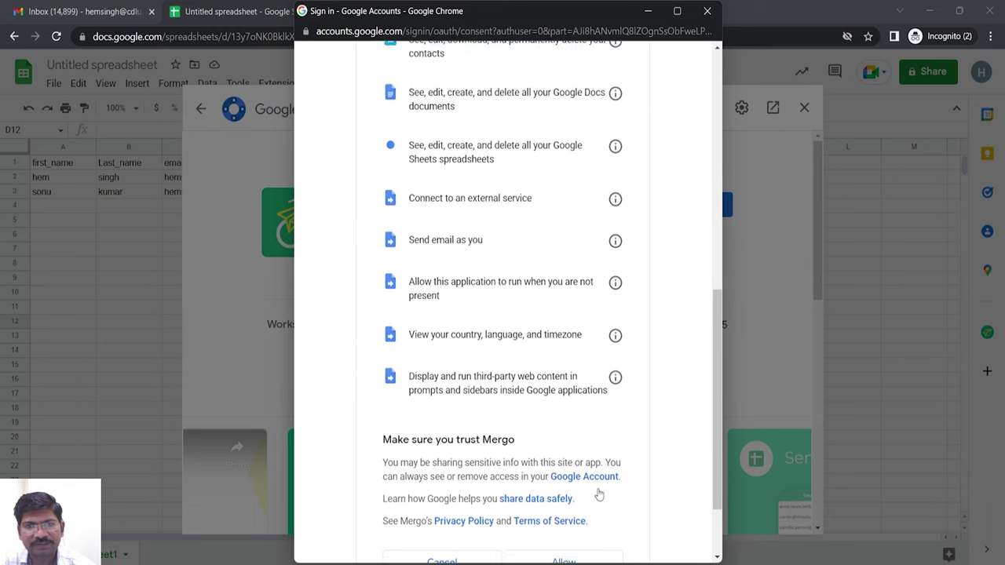
scroll(600, 495, down, 1)
click(574, 464)
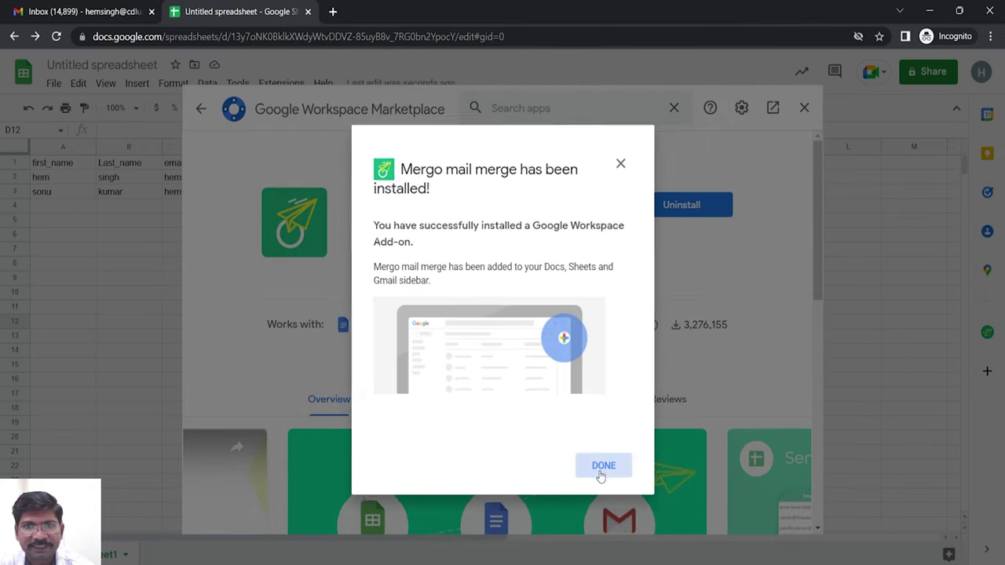
click(600, 472)
click(804, 107)
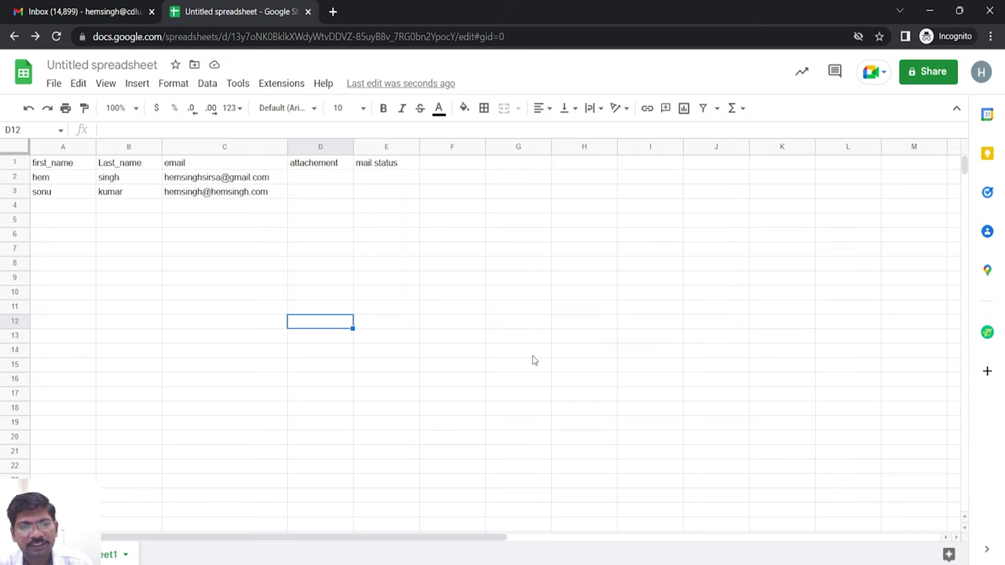
- Reload the sheet, start a Mergo Mail Merge and choose the 'mail merger testing' draft
key(F5)
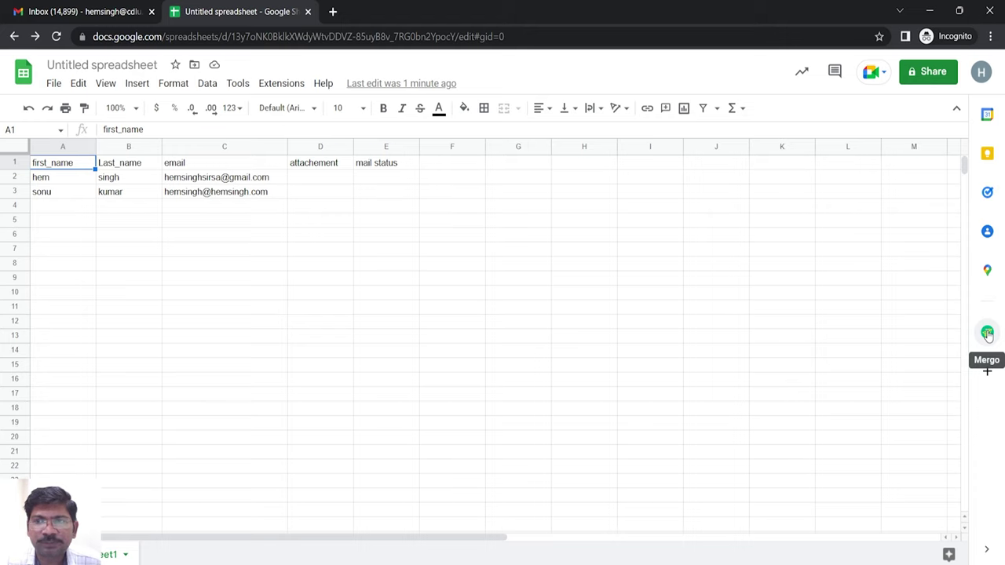
click(987, 334)
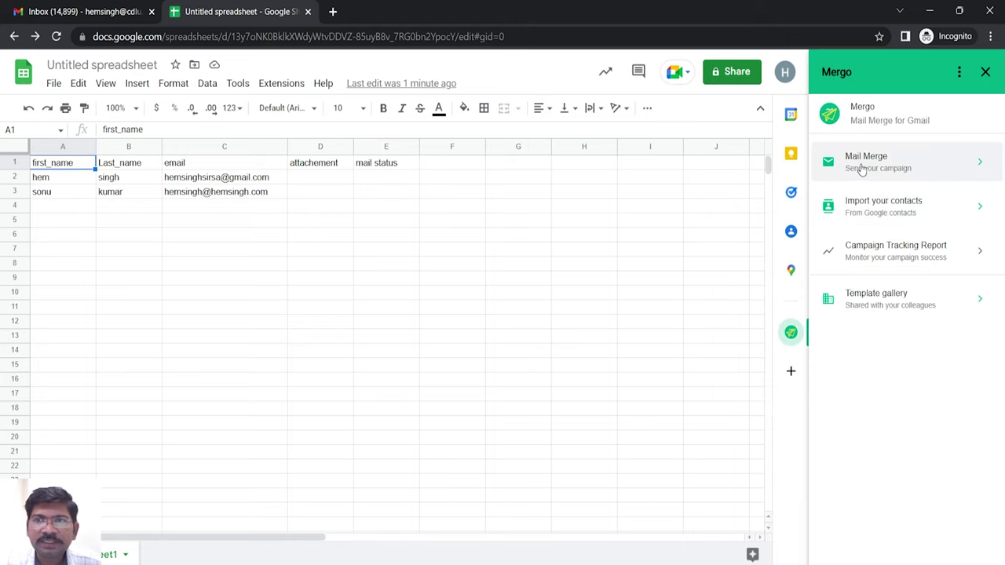
click(885, 163)
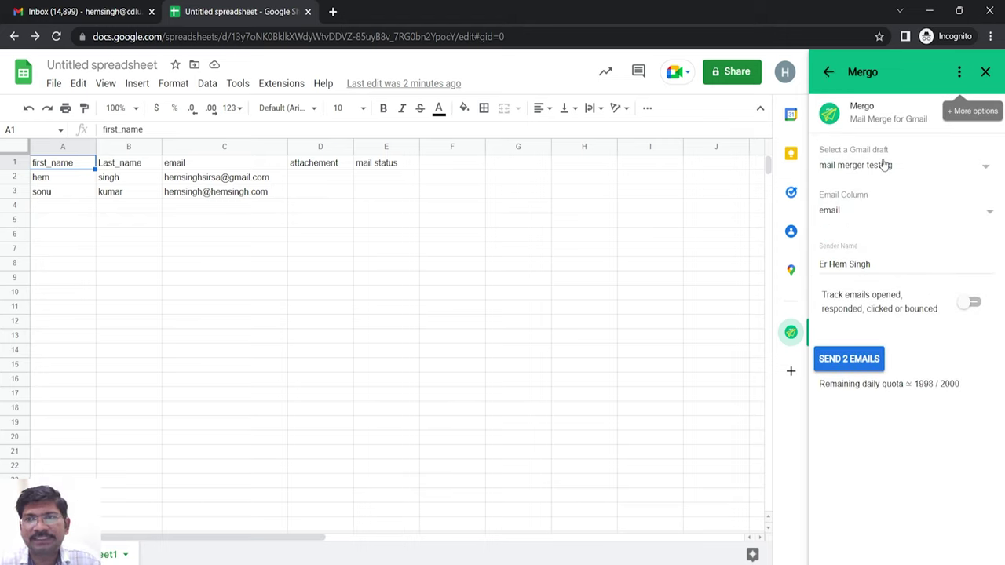
click(886, 165)
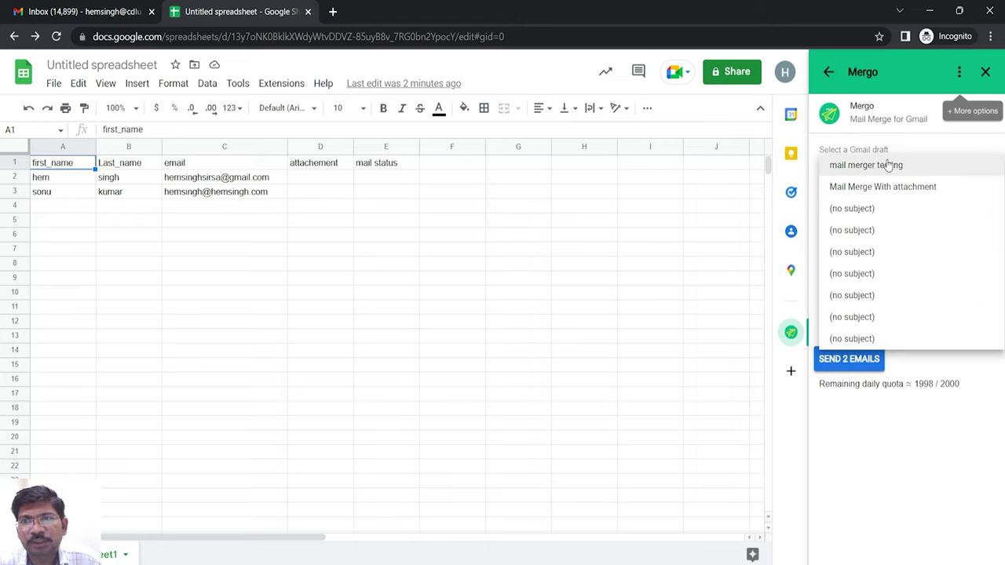
click(888, 165)
click(888, 164)
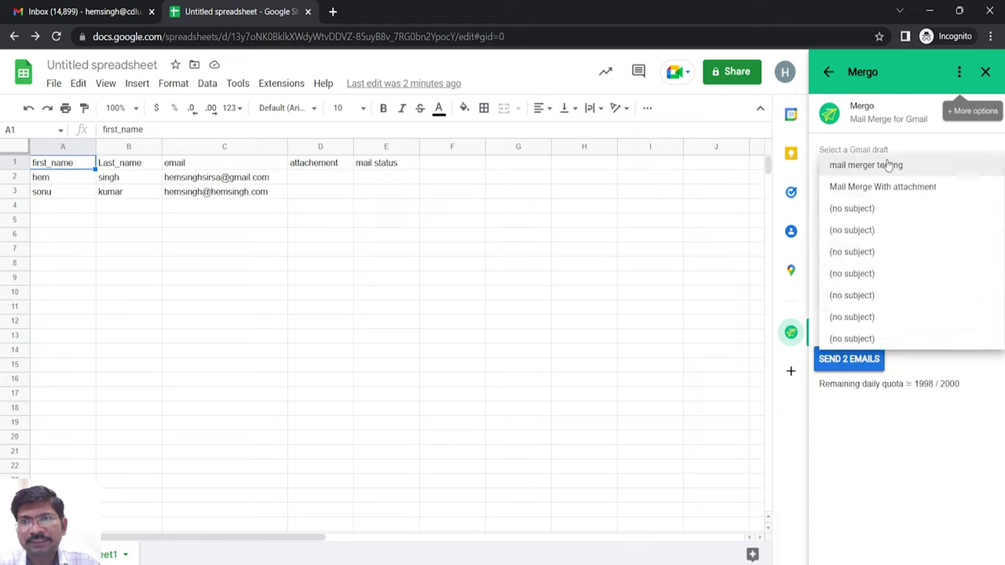
click(888, 165)
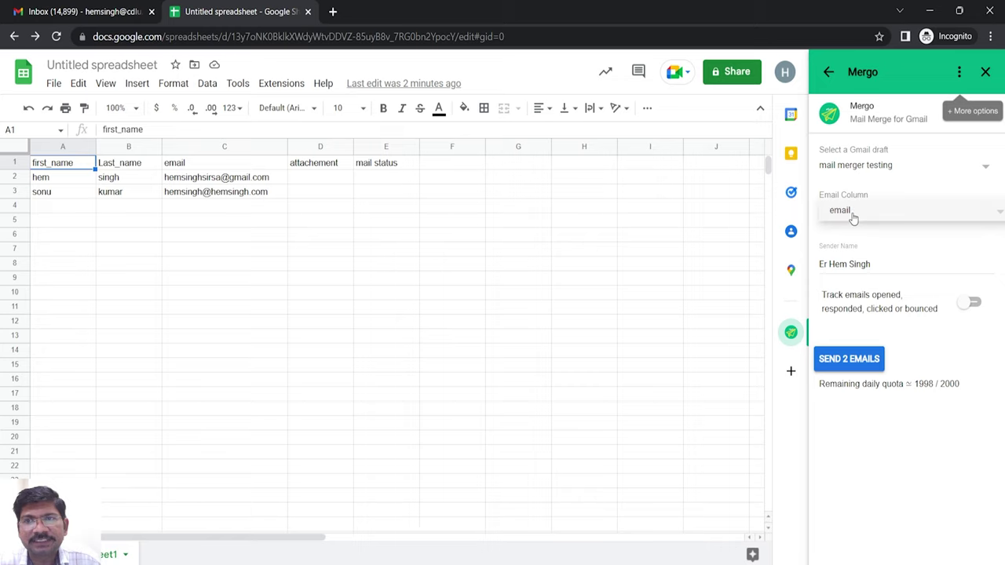
- Set the sender name to 'testing mail bulk' and turn on open, reply and bounce tracking
drag(176, 163, 184, 220)
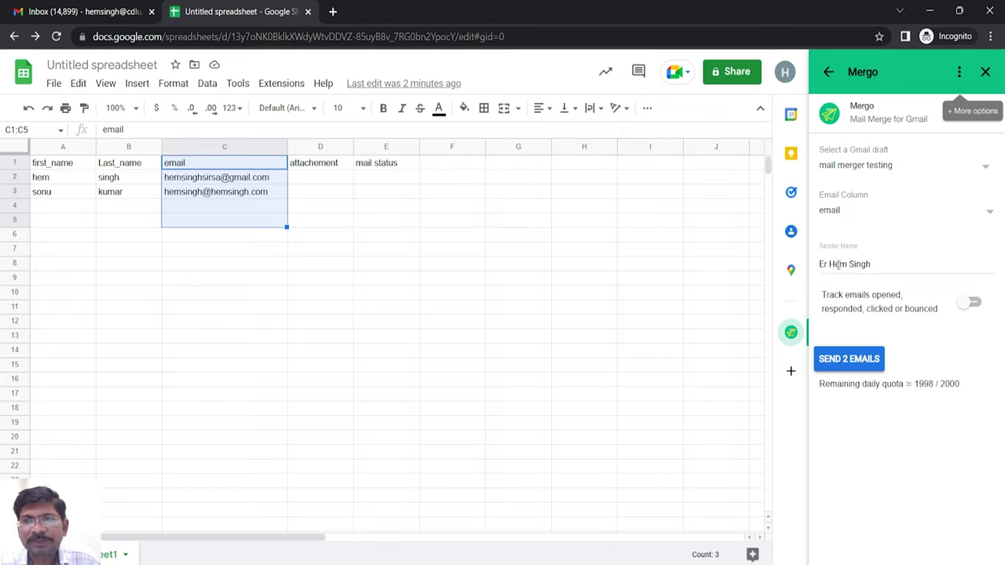
triple_click(886, 264)
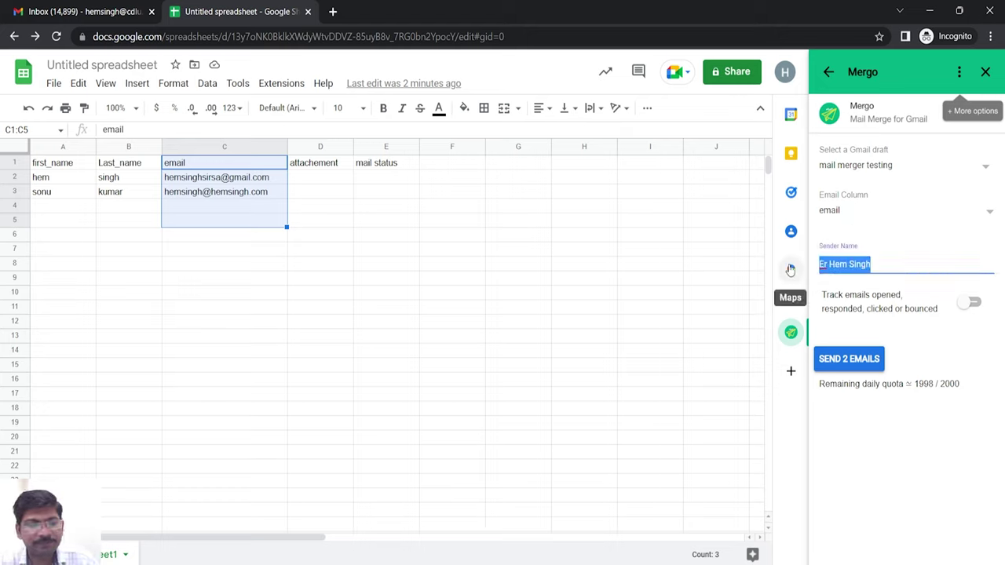
text(test)
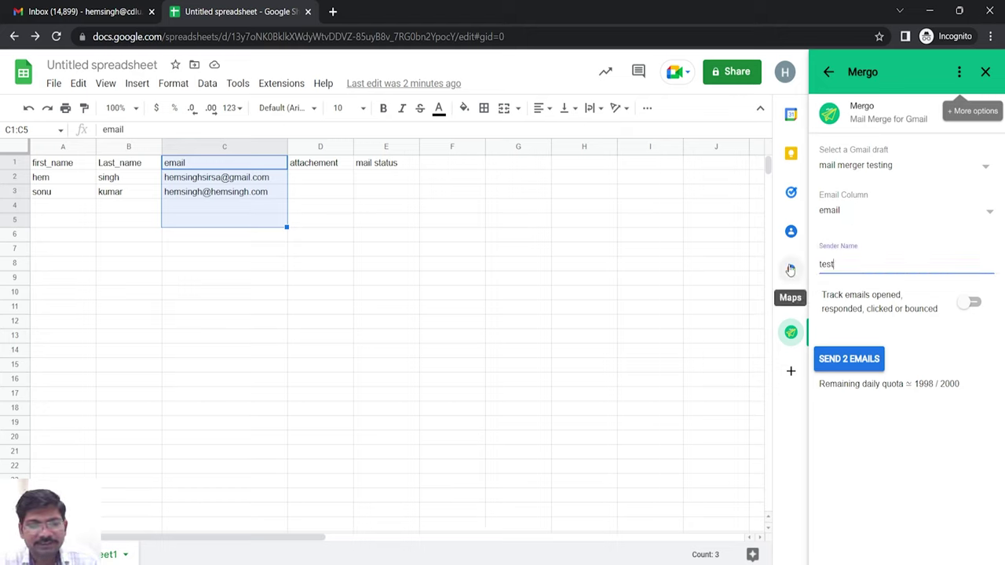
text(ing mail bulk)
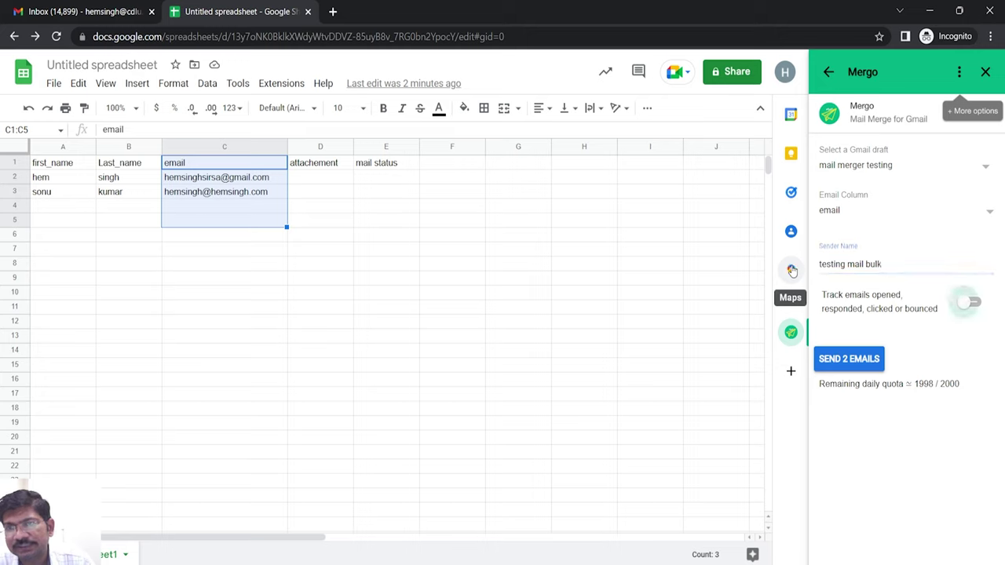
click(971, 303)
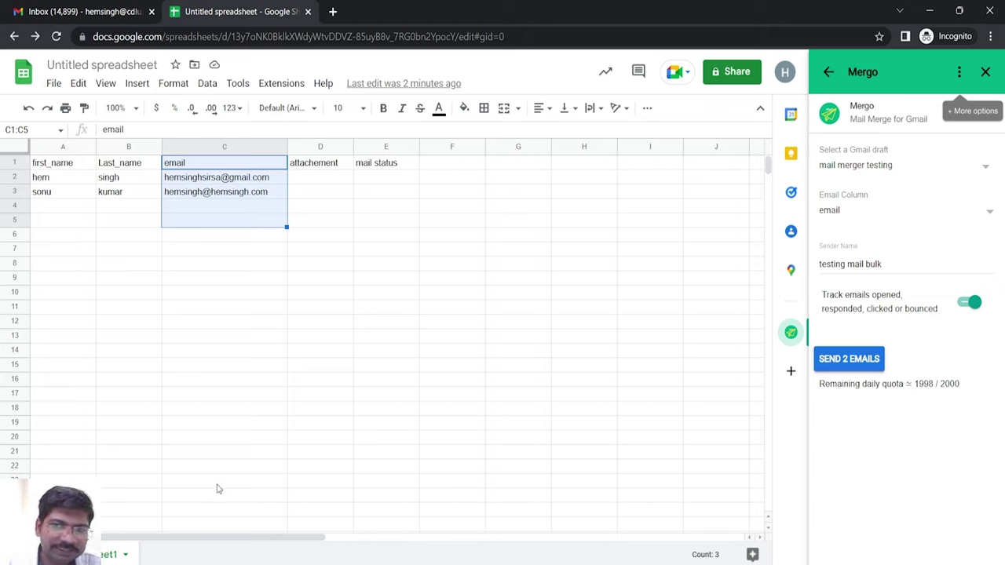
drag(824, 384, 900, 384)
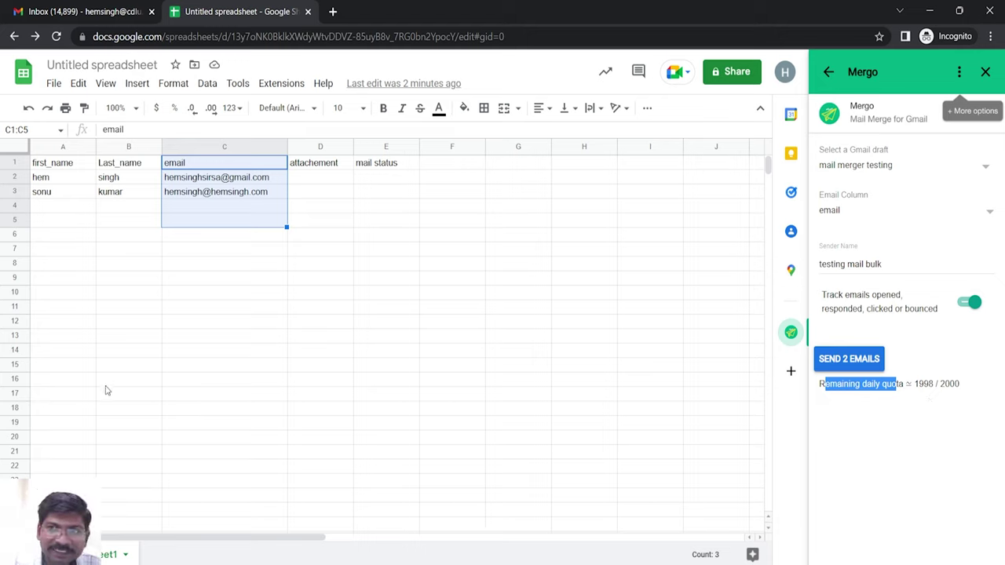
- Add the third recipient's first name, last name and e-mail address in row 4
click(58, 211)
key(Tab)
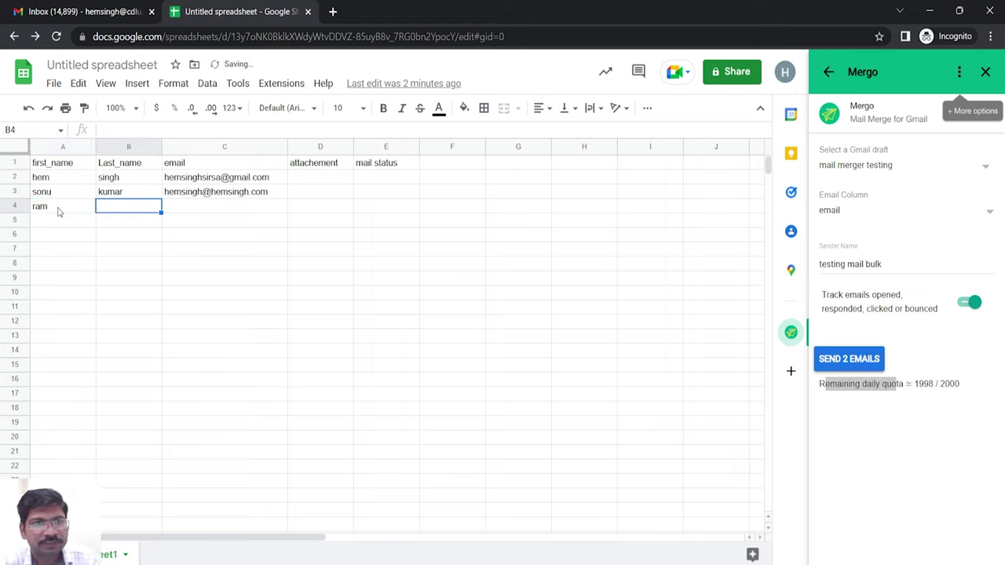
key(Tab)
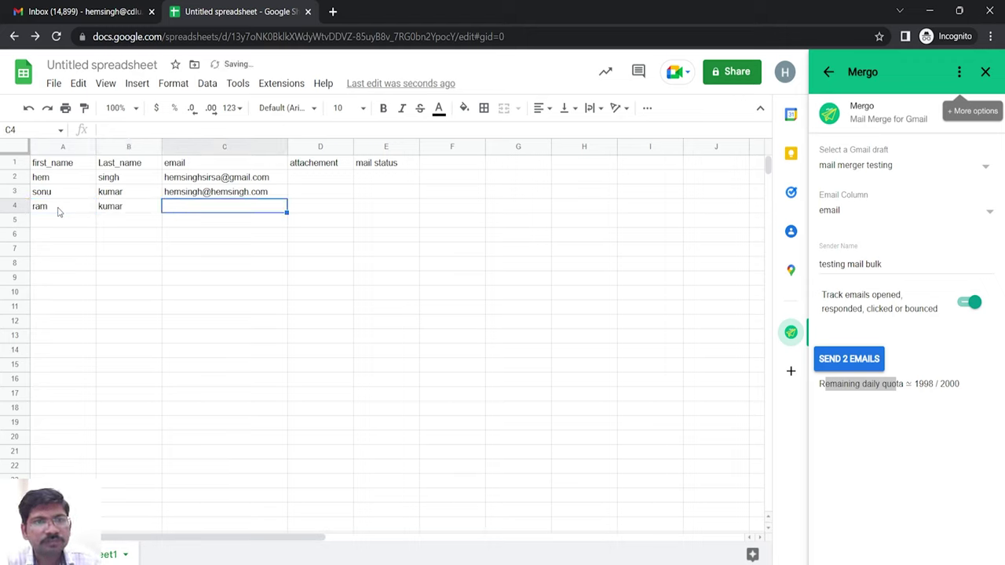
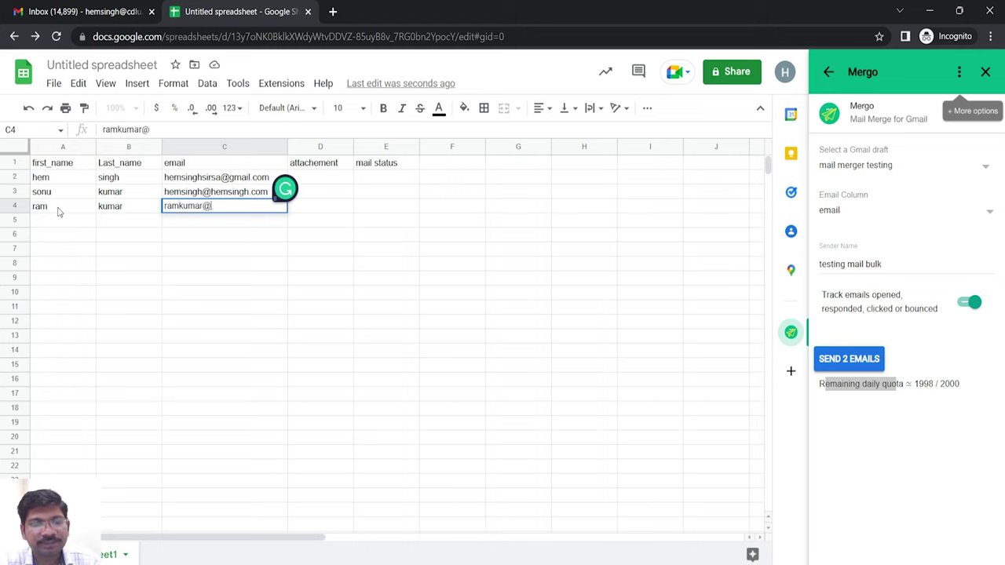
key(Tab)
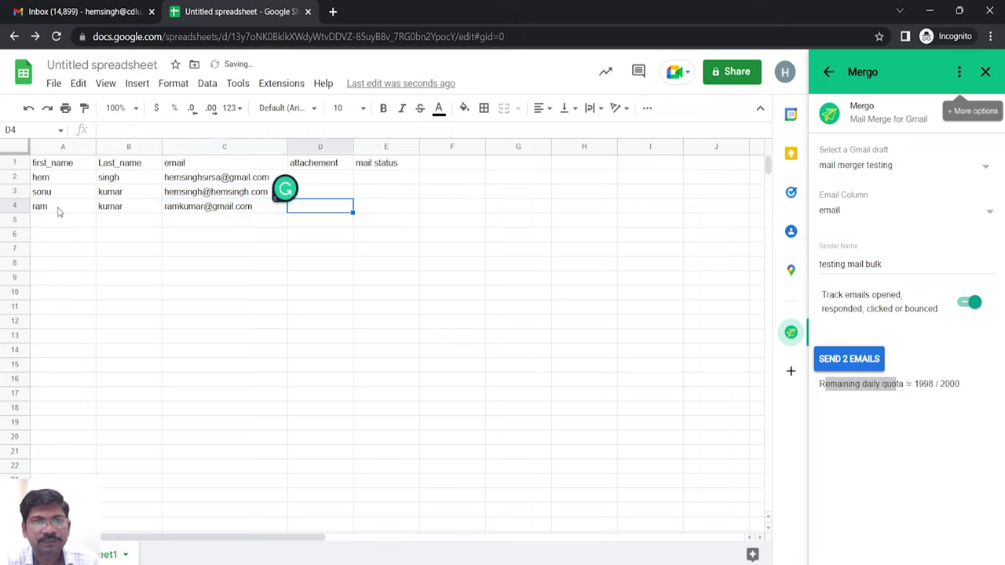
click(439, 352)
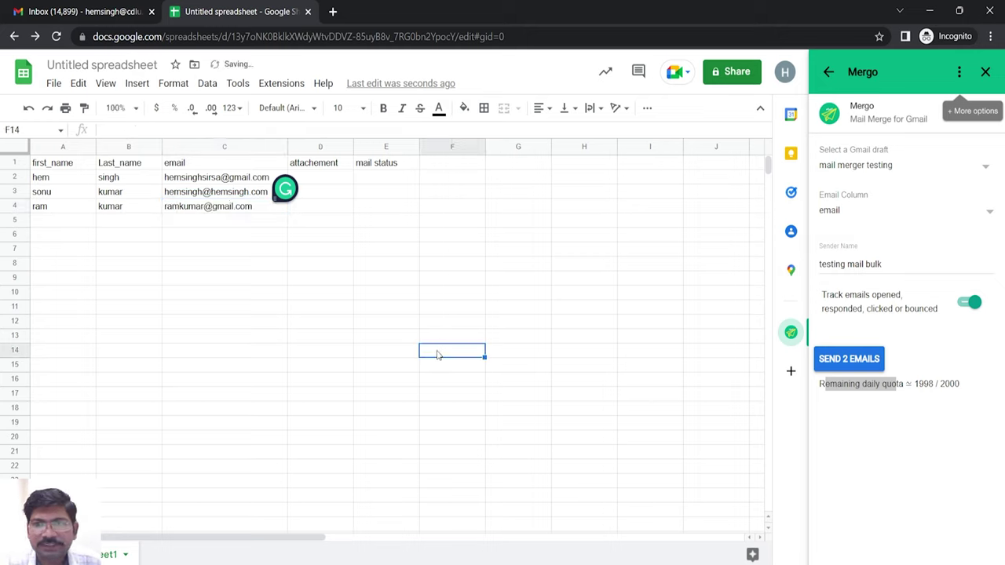
- Confirm Mergo keeps the 'mail merger testing' draft and email column, then select D2
click(891, 478)
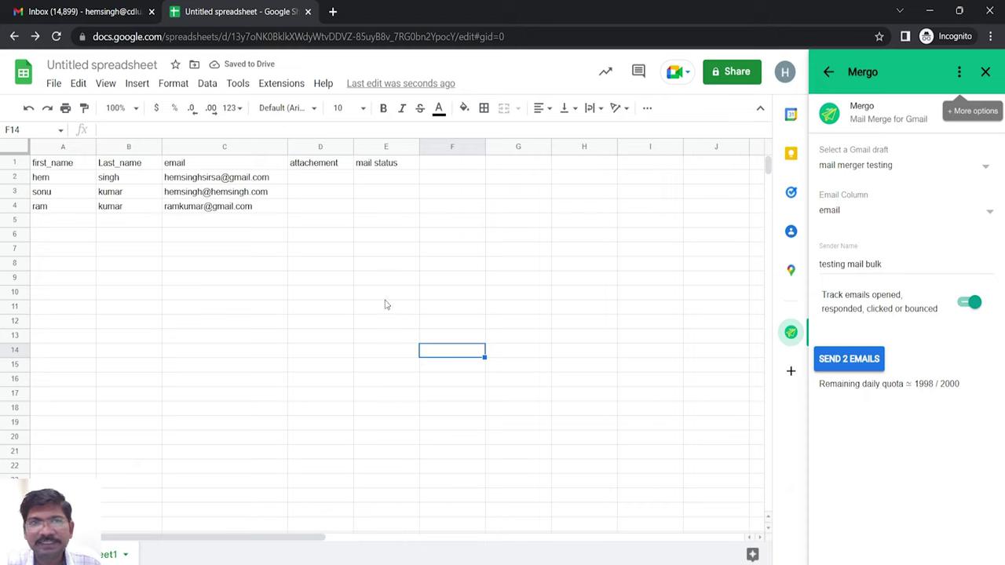
click(883, 167)
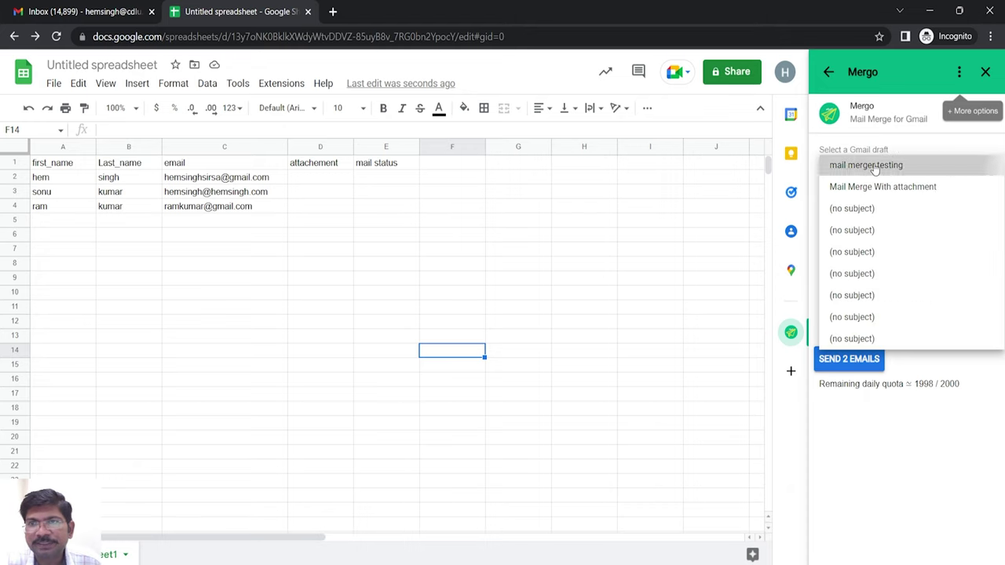
click(883, 164)
click(846, 212)
click(848, 210)
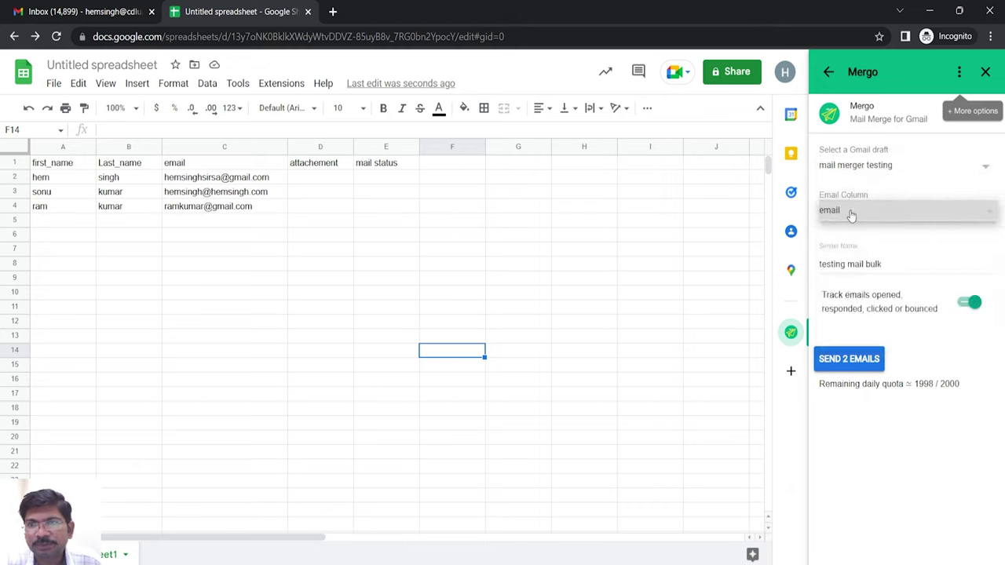
drag(187, 164, 186, 218)
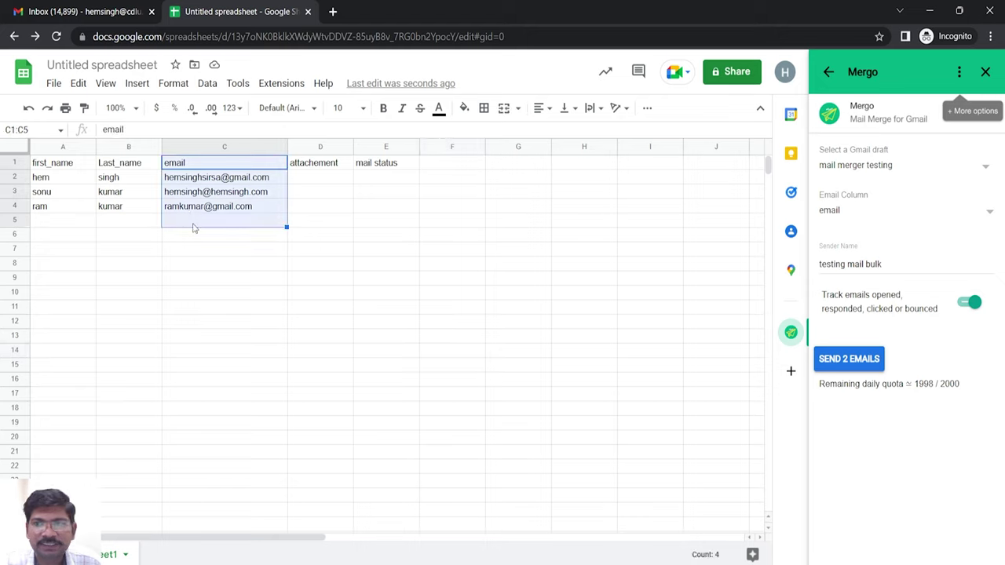
click(361, 302)
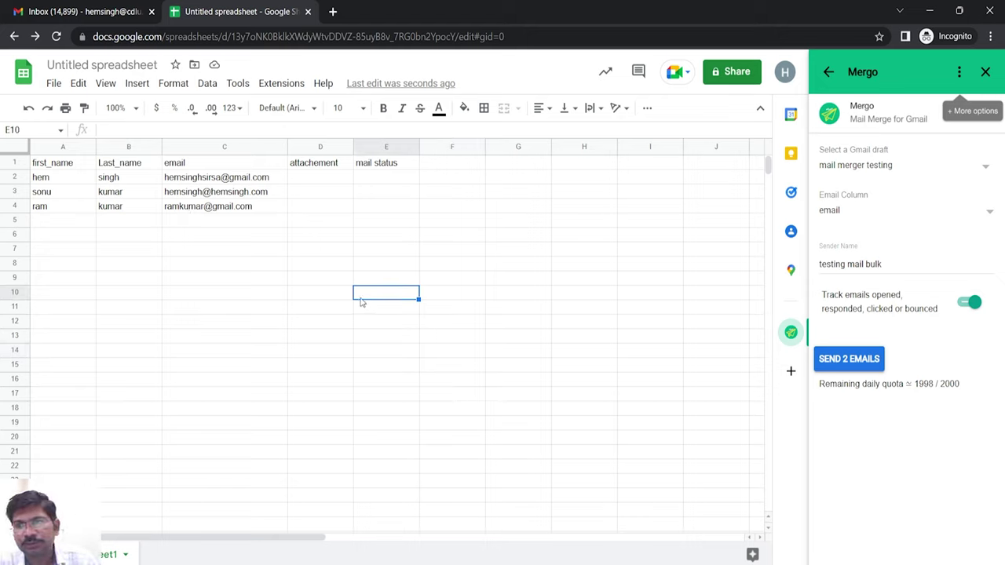
key(Right)
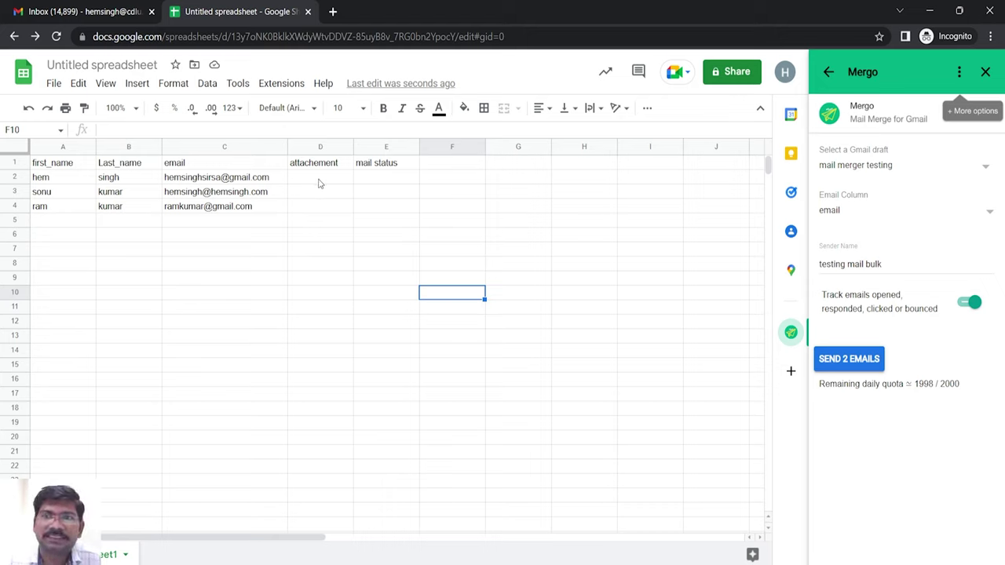
click(319, 183)
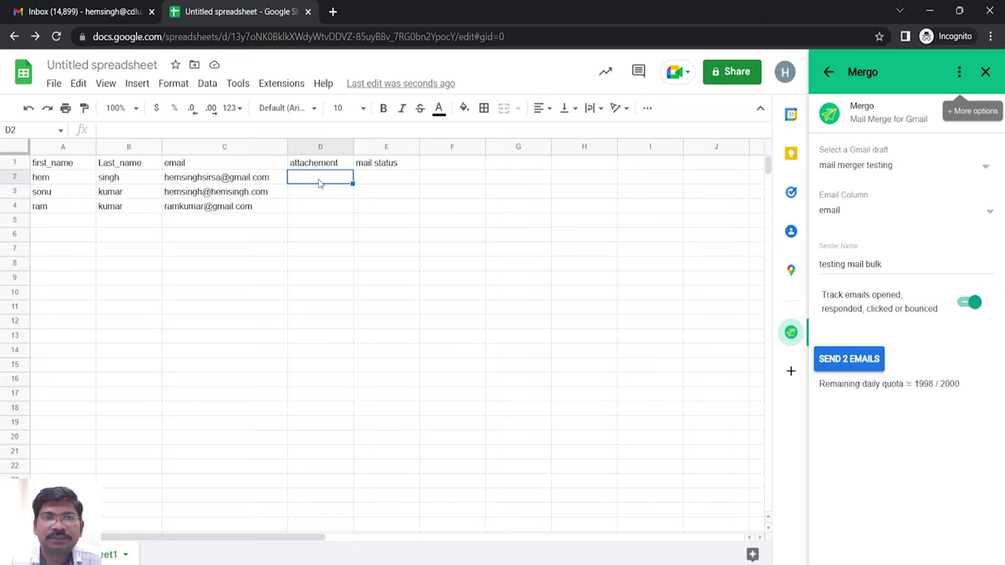
- Add Mergo personalized attachments from the 'mail merge' Drive folder
click(959, 71)
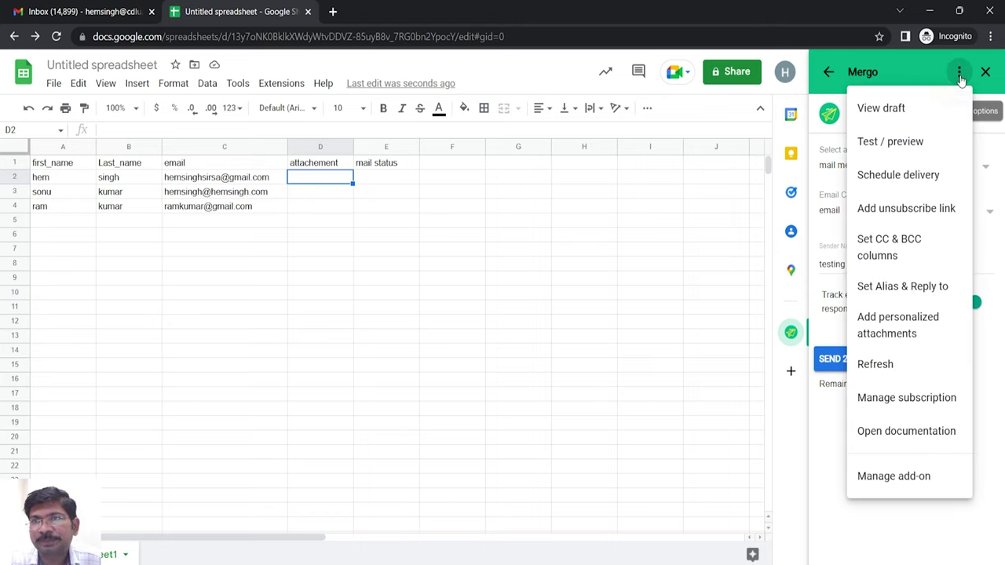
click(897, 330)
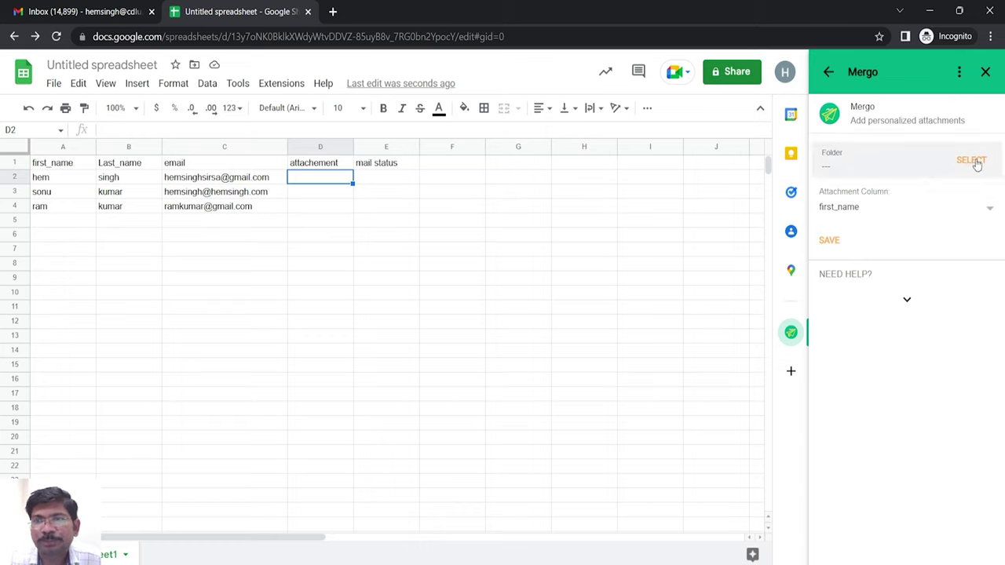
click(976, 161)
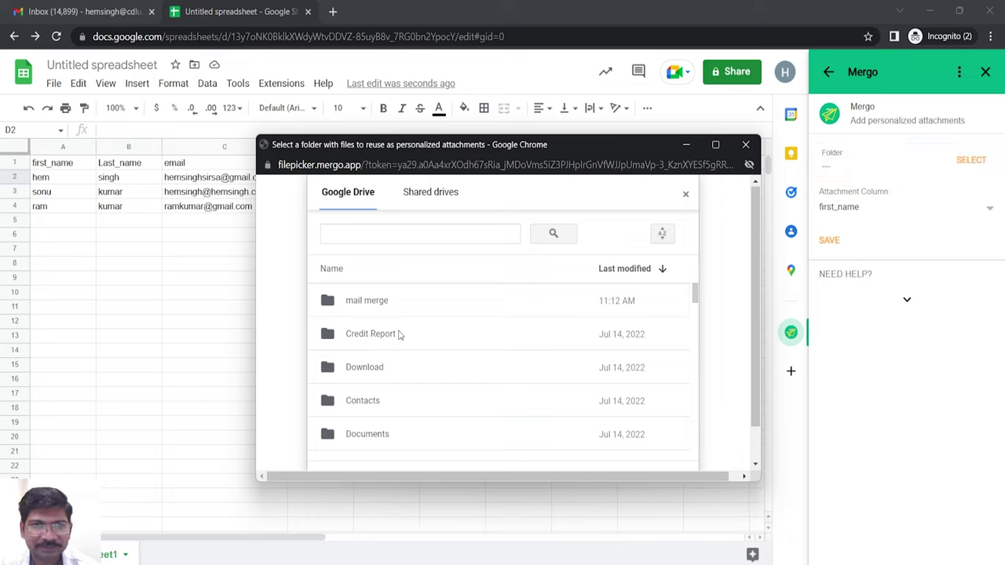
click(366, 308)
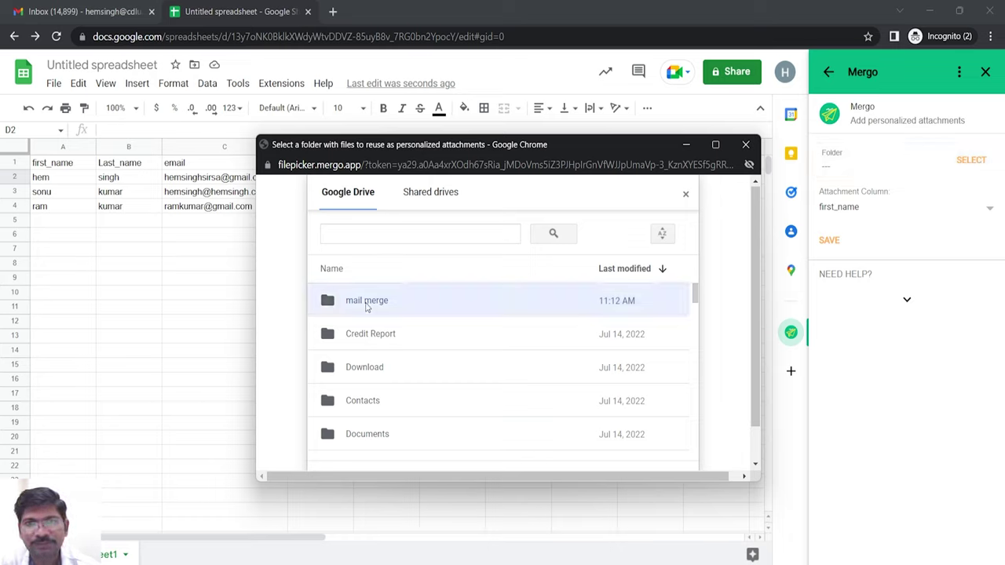
scroll(752, 395, down, 1)
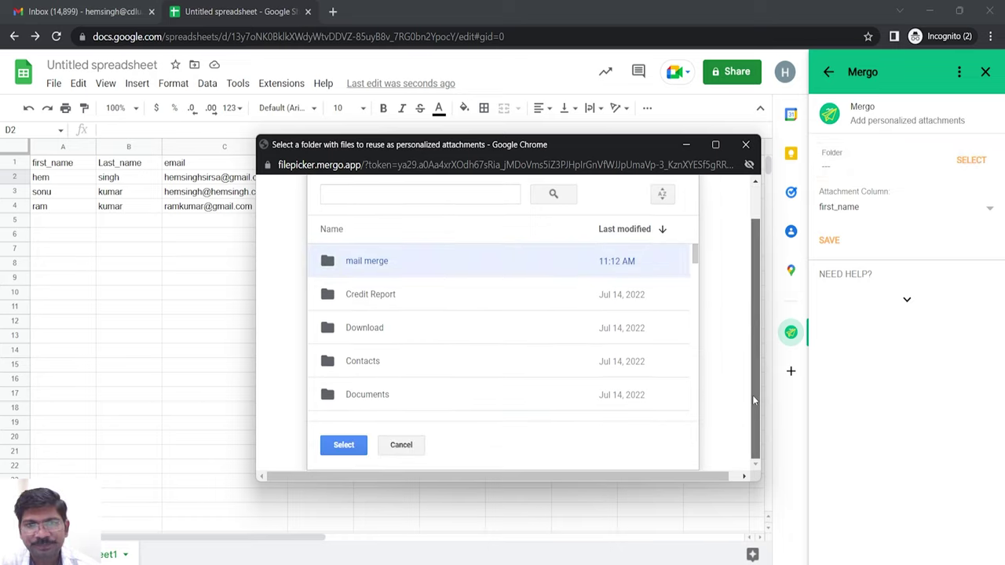
click(346, 446)
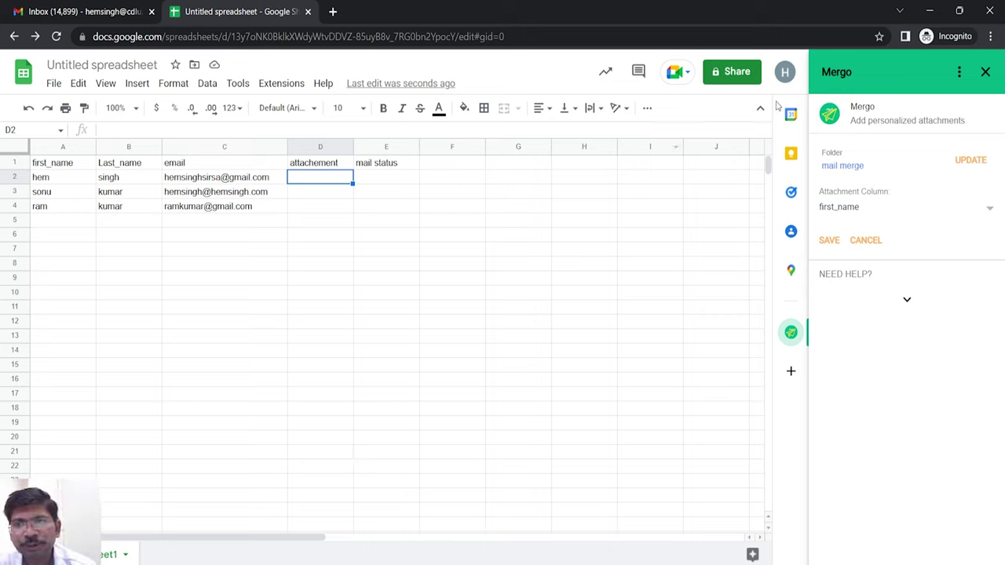
- Match attachments by the attachement column and widen column D
click(842, 209)
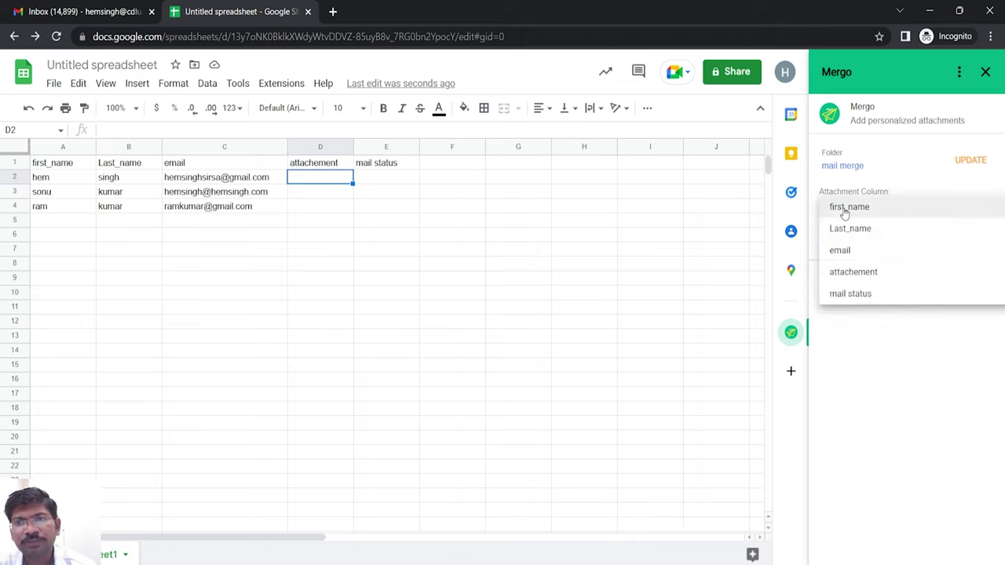
click(845, 274)
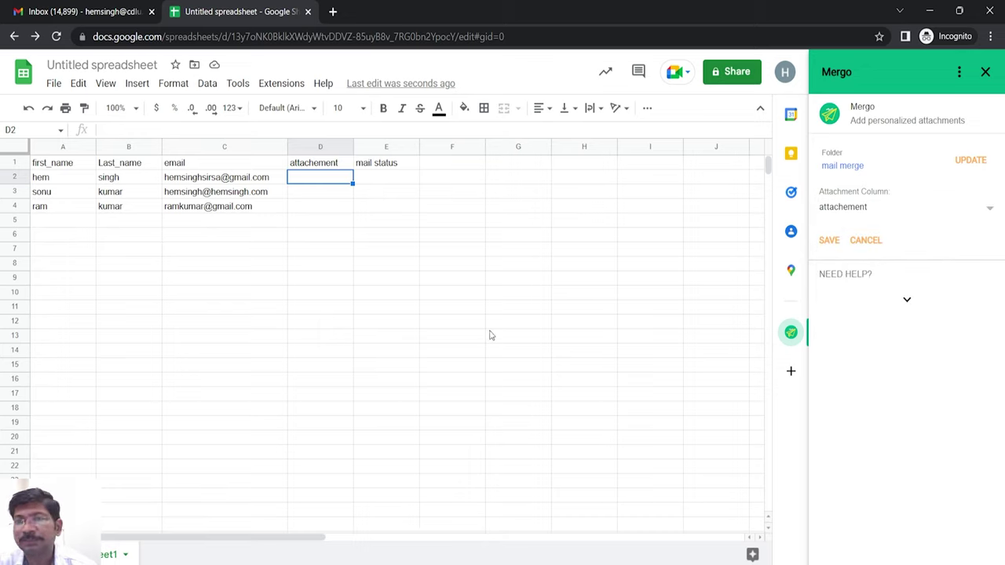
drag(353, 147, 390, 147)
- Open the 'mail merge' folder in Google Drive from a new google.com tab
click(335, 11)
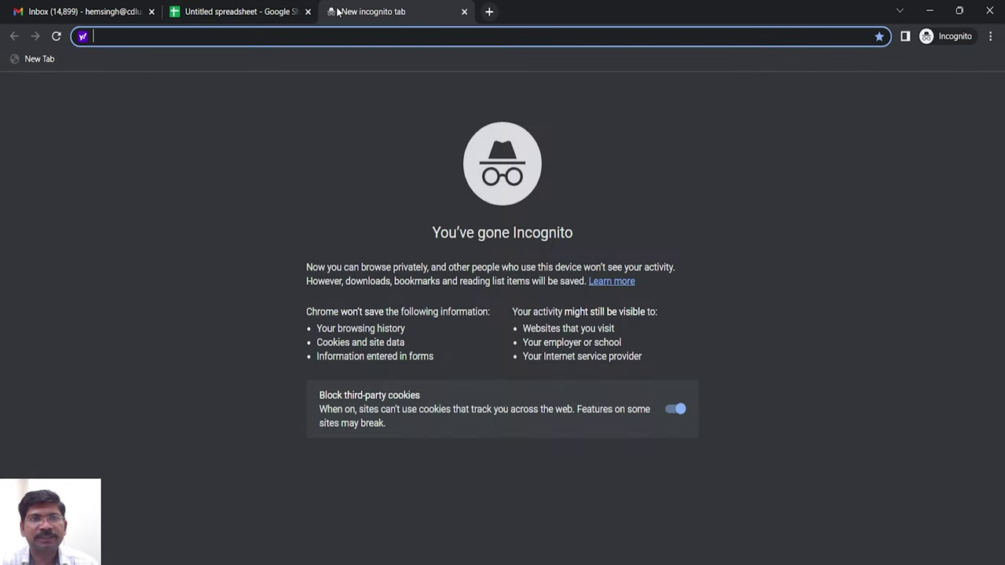
text(google.com)
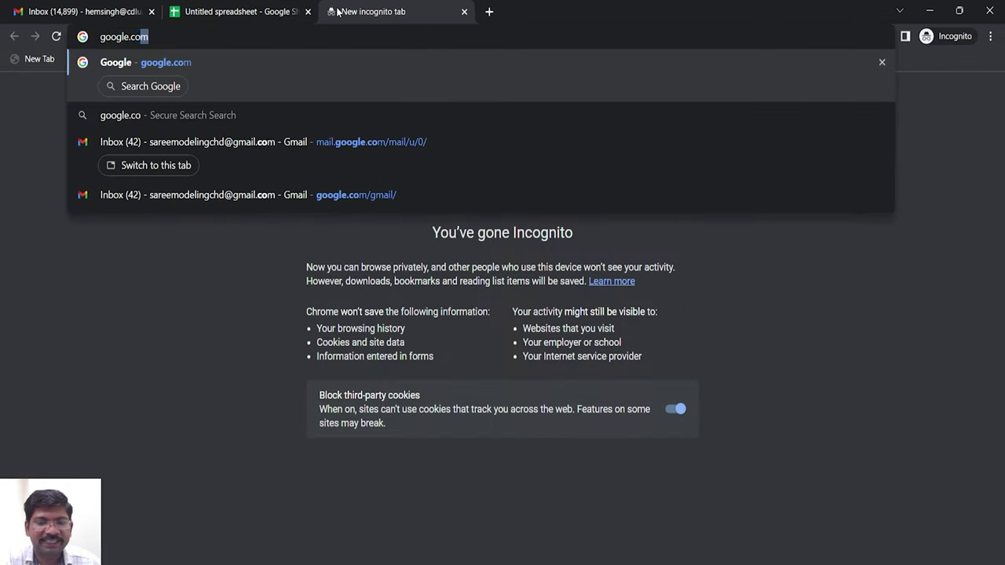
key(Return)
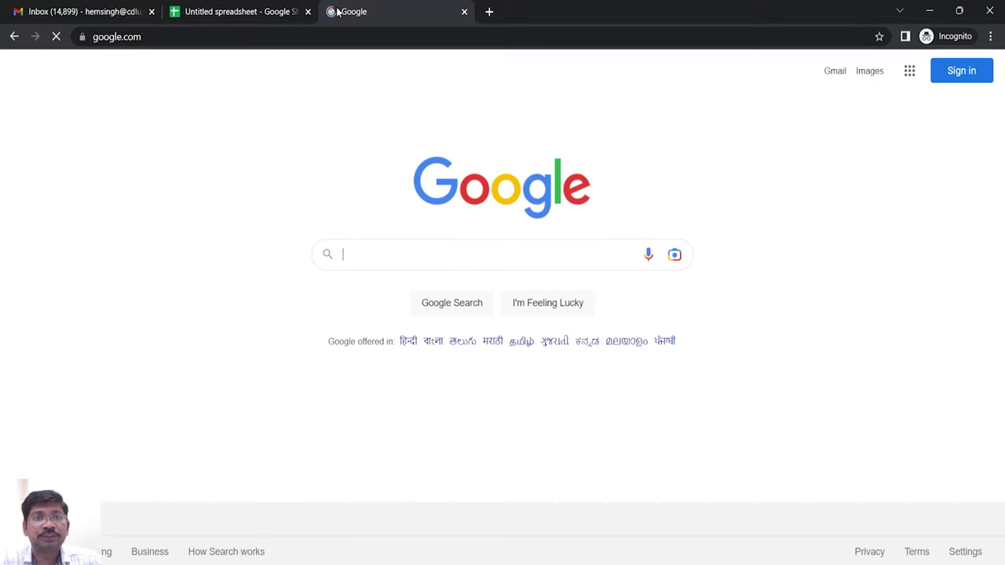
click(909, 80)
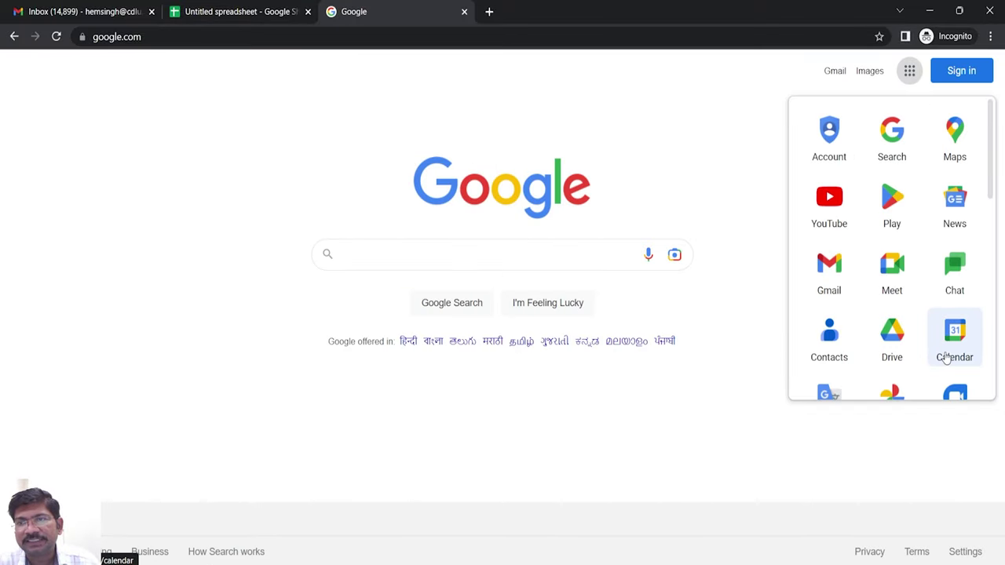
click(885, 335)
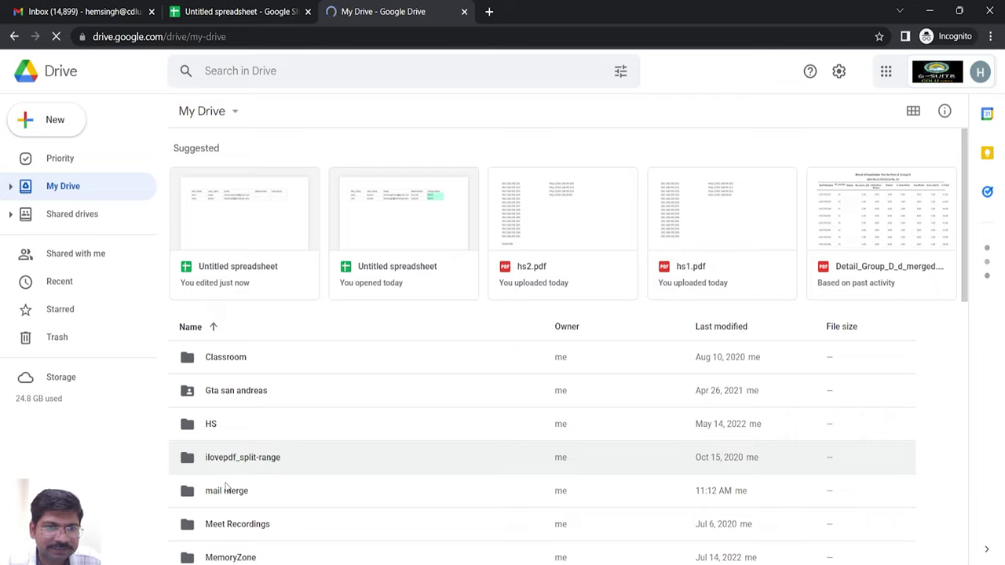
double_click(231, 505)
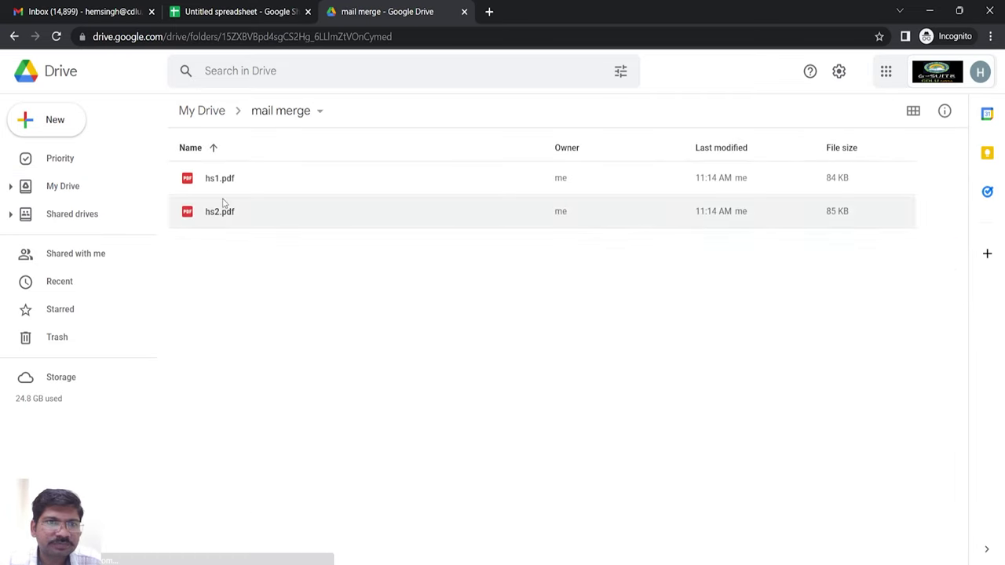
- Select the full name hs1.pdf in its Rename box to copy it
click(210, 187)
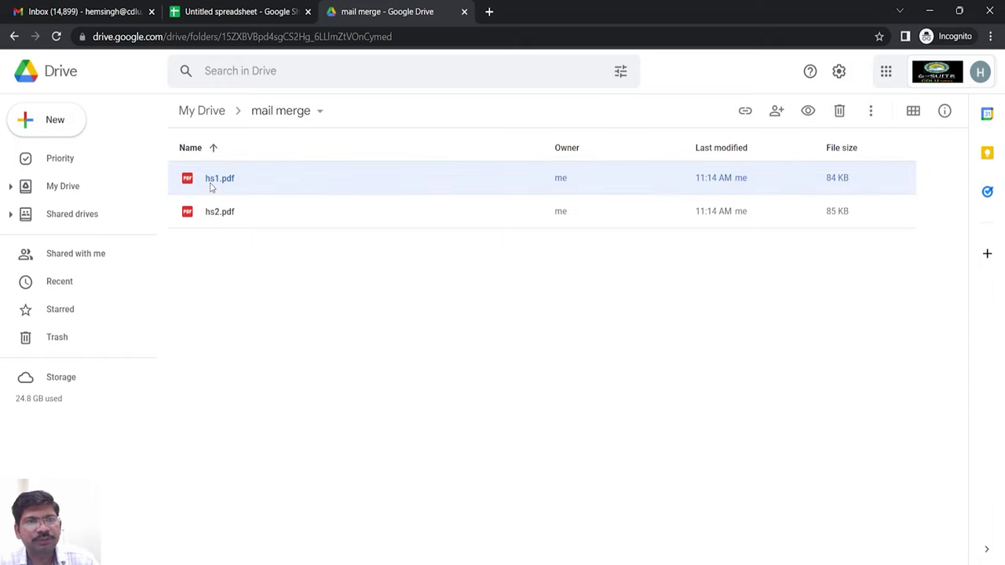
right_click(211, 187)
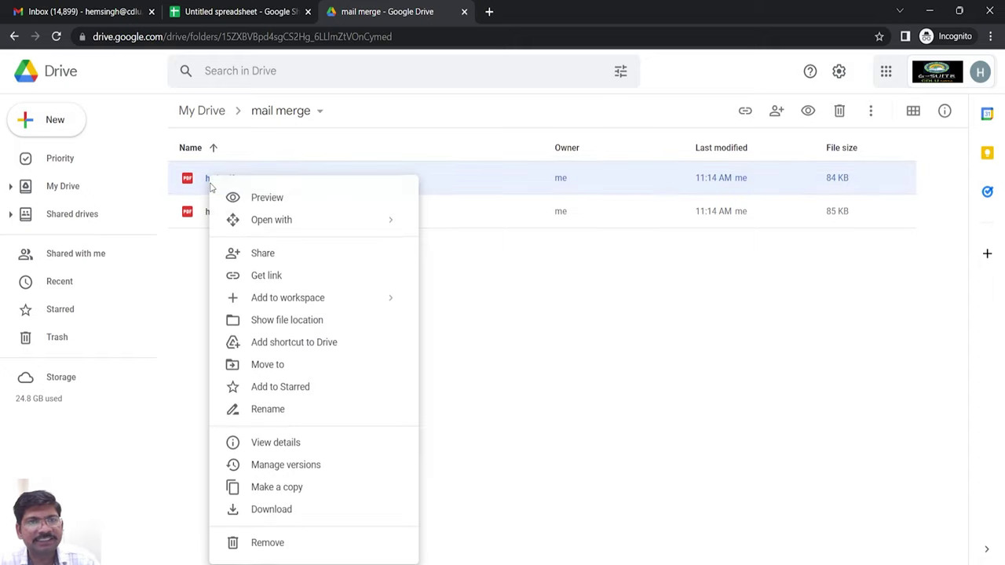
click(270, 418)
click(430, 307)
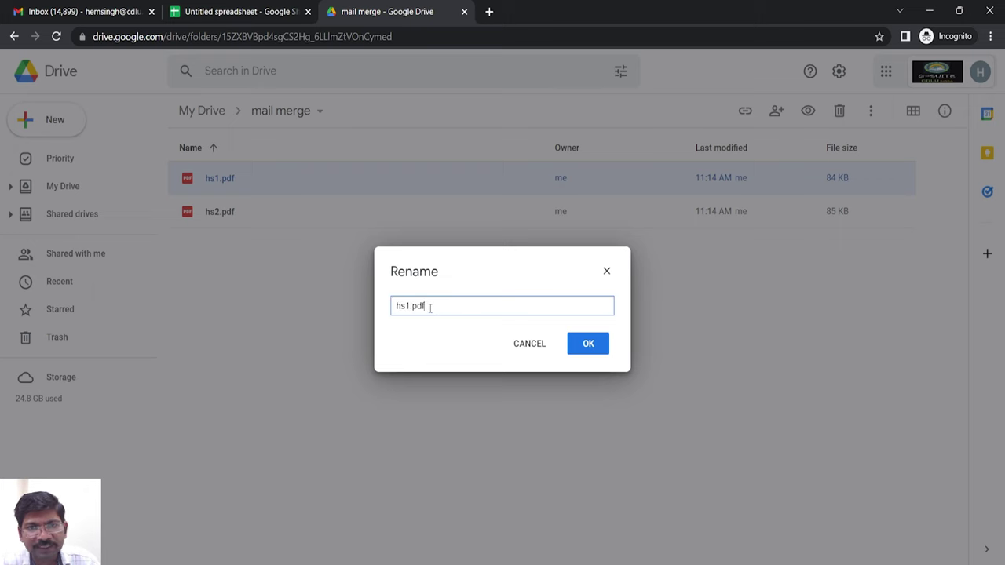
drag(429, 307, 365, 304)
key(ctrl+c)
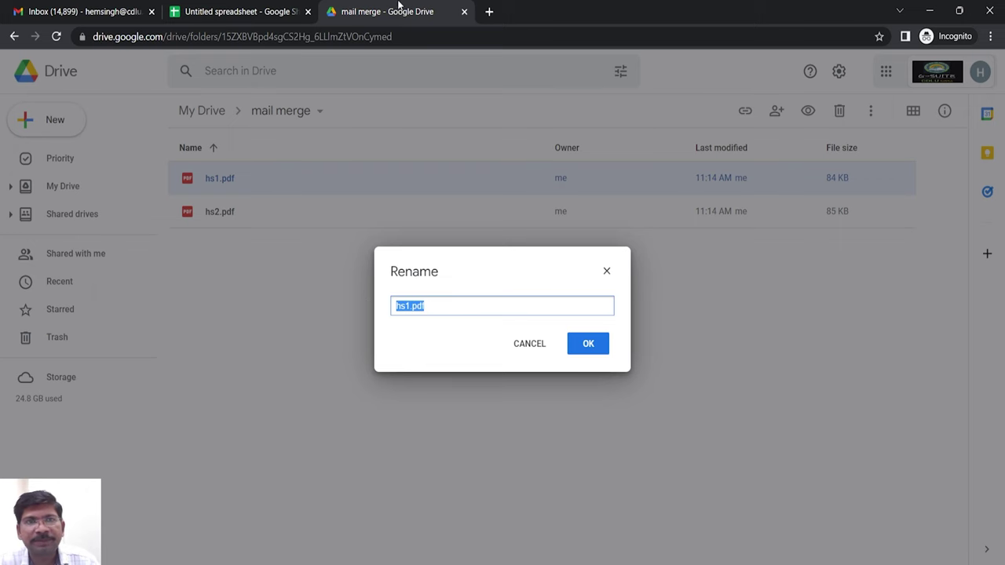
click(240, 11)
- Put hs1.pdf in D2 and hs2.pdf in D3 and D4, then save Mergo's attachment settings
key(ctrl+v)
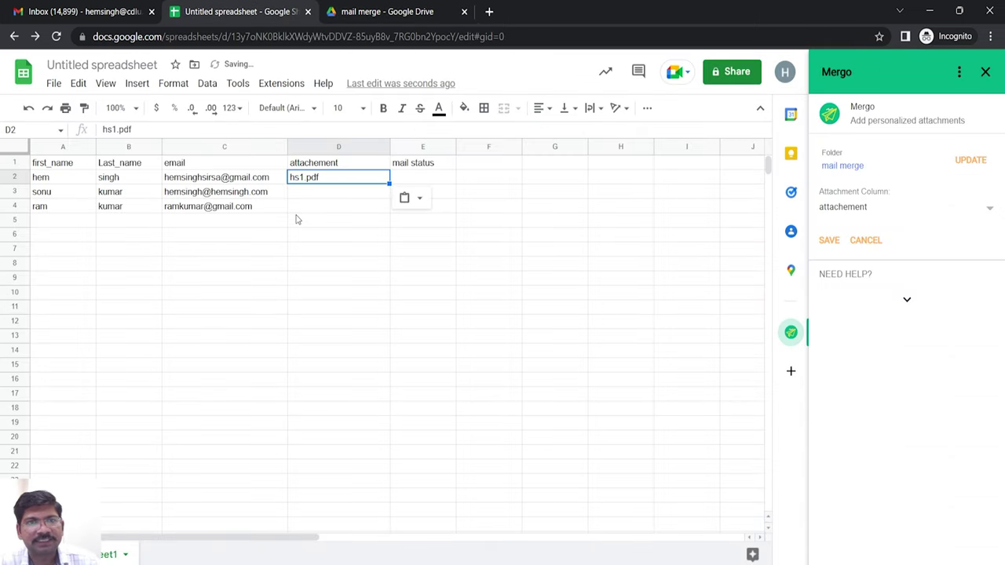
click(301, 200)
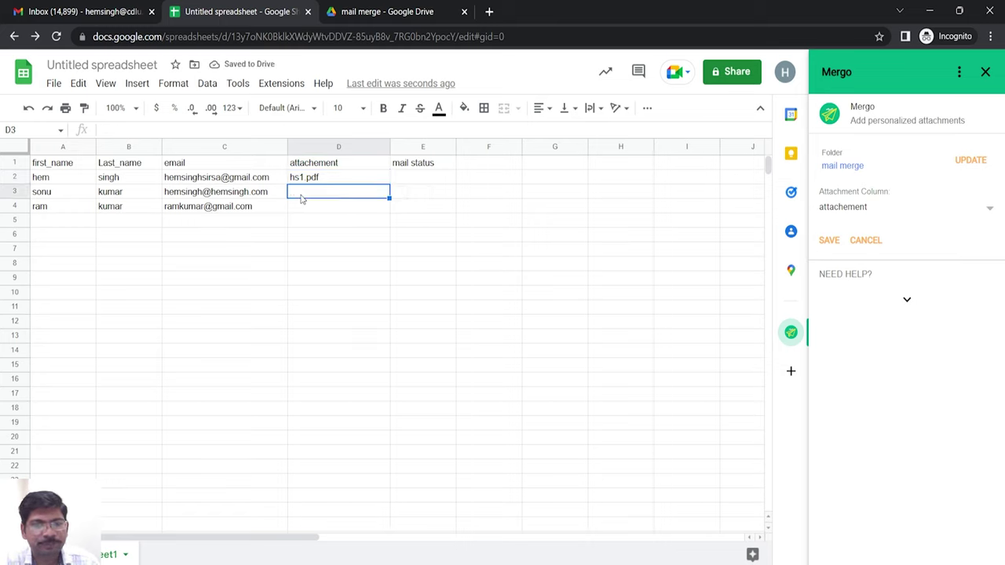
text(hs2)
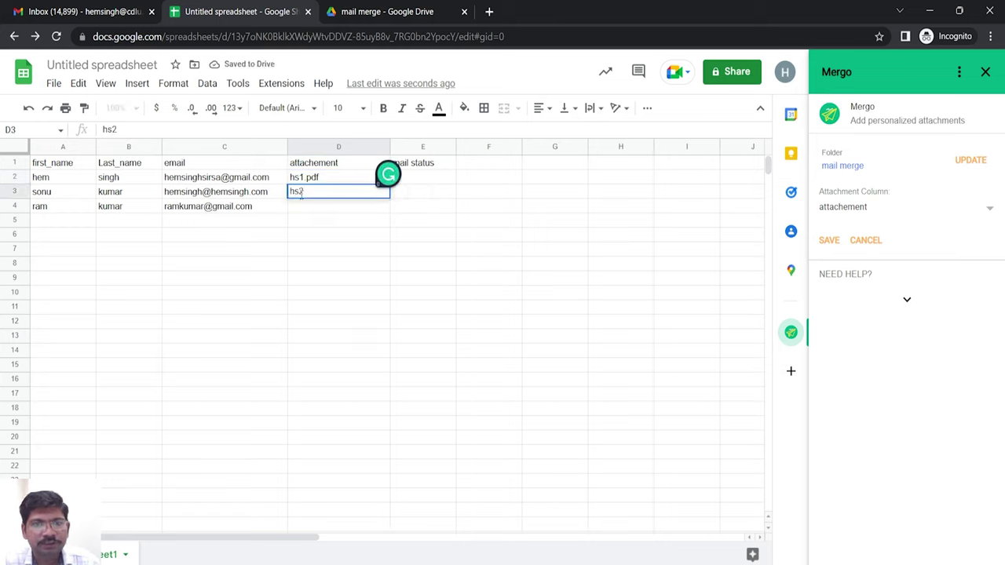
text(.pdf)
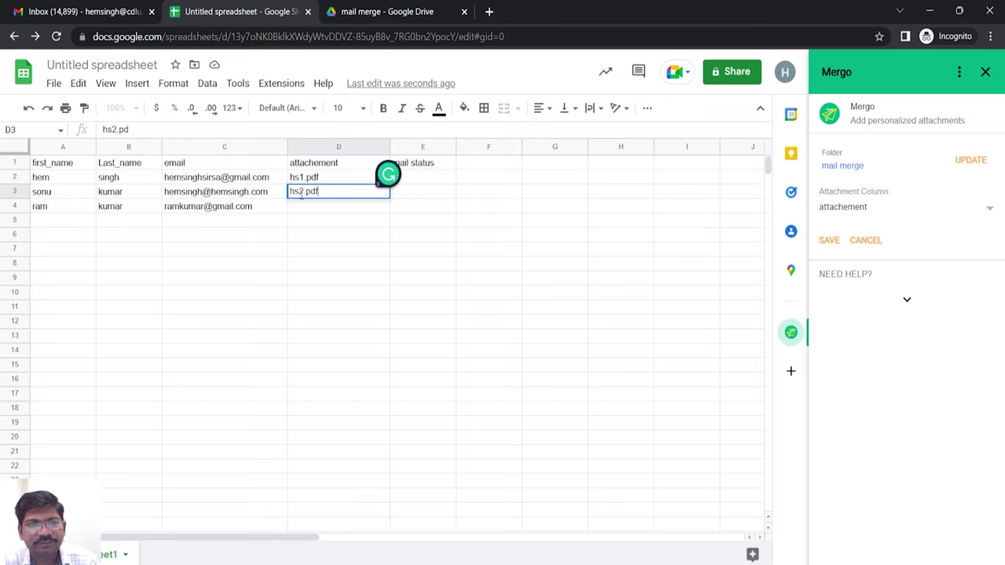
key(Return)
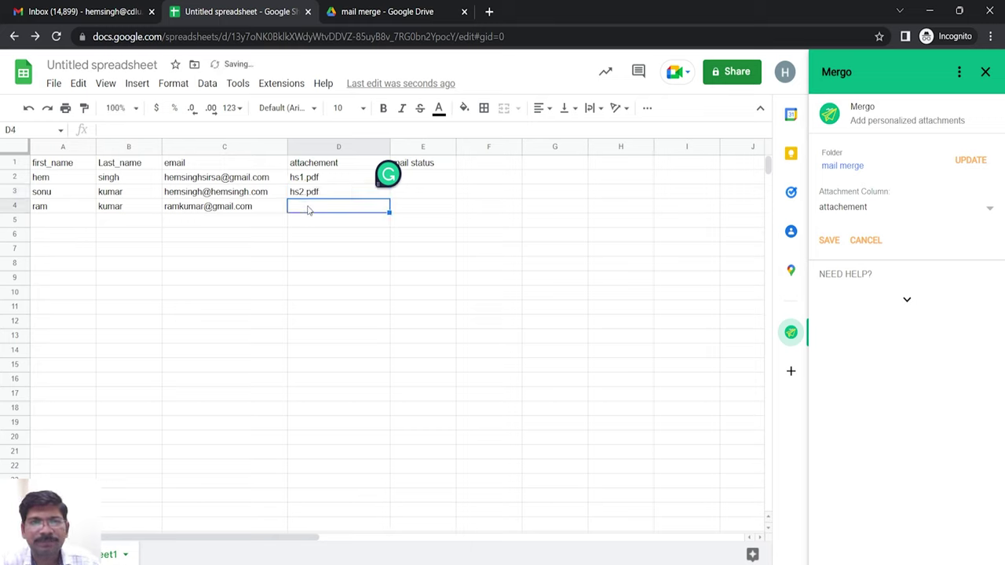
text(hs2)
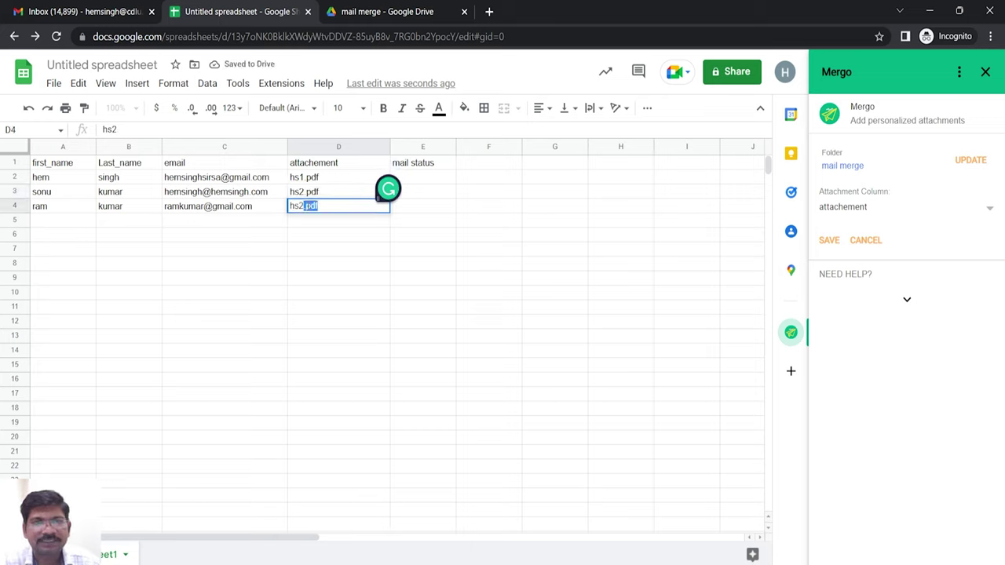
key(Tab)
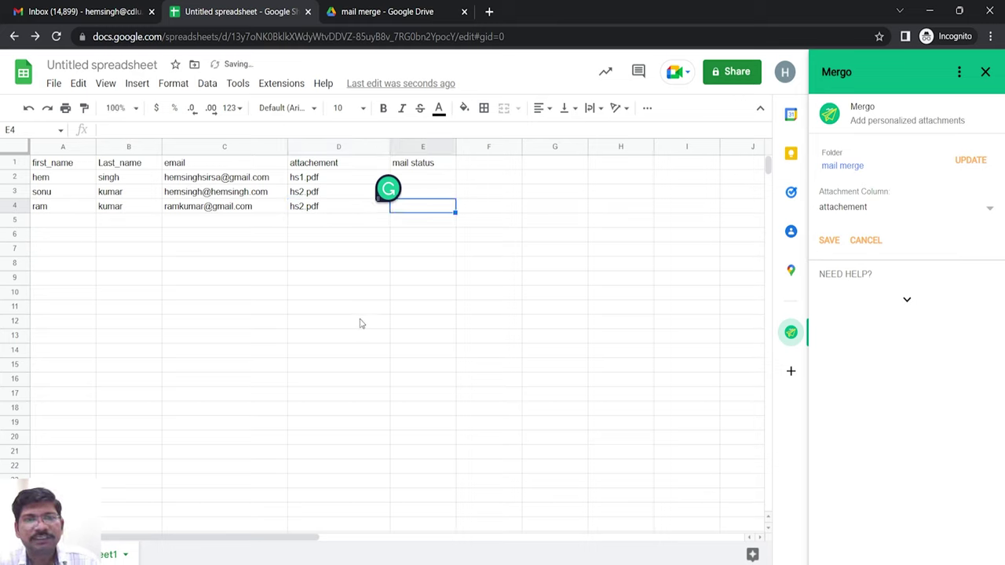
click(828, 241)
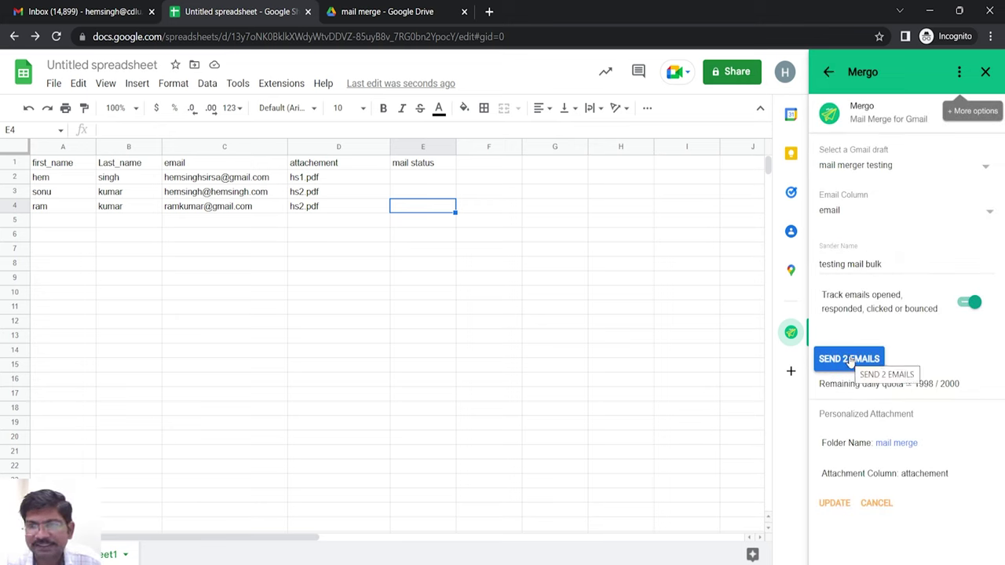
- Send the 2 emails, authorizing Mergo with the signed-in account and dismissing the success popup
click(851, 360)
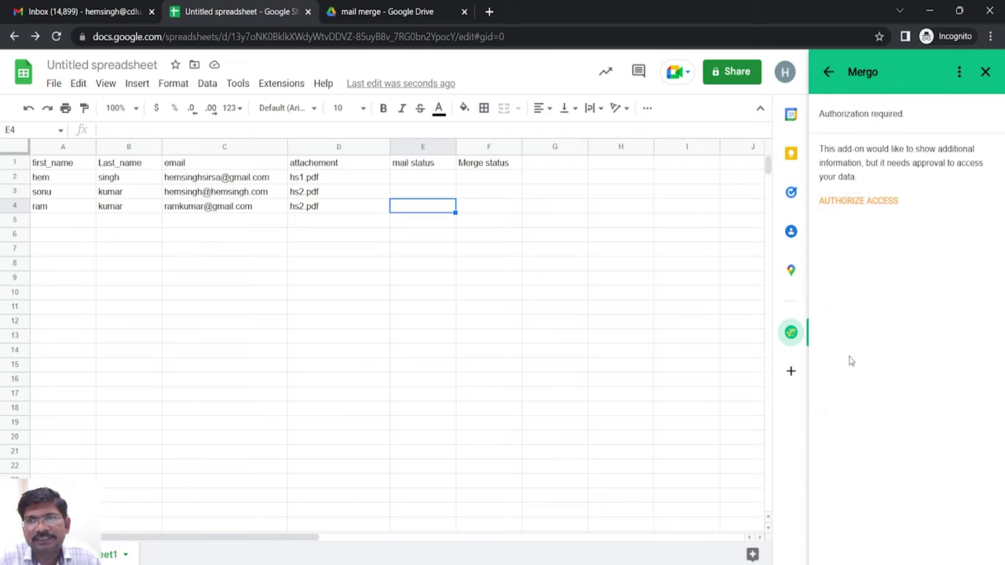
click(861, 202)
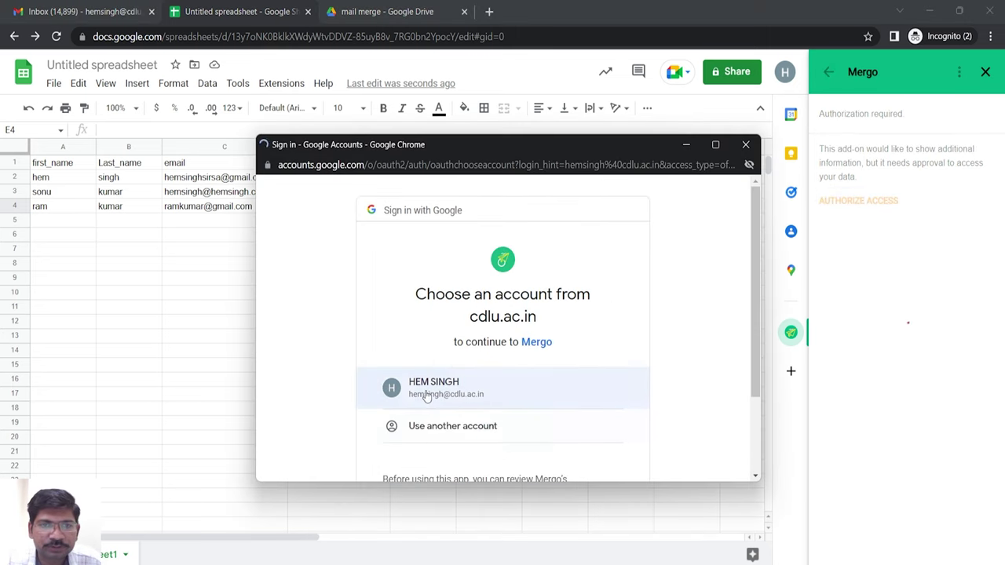
click(425, 392)
scroll(626, 411, down, 2)
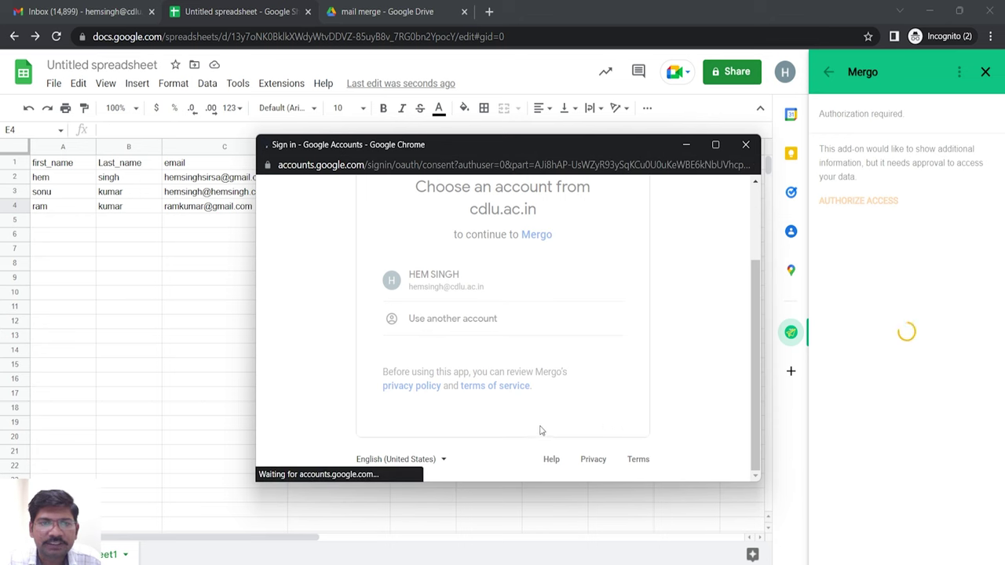
scroll(608, 402, down, 5)
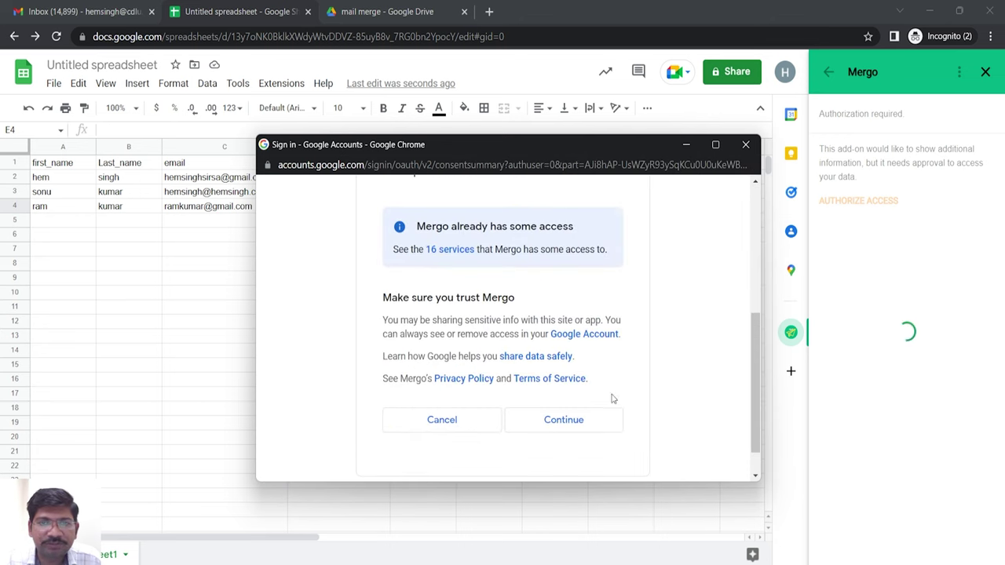
click(563, 420)
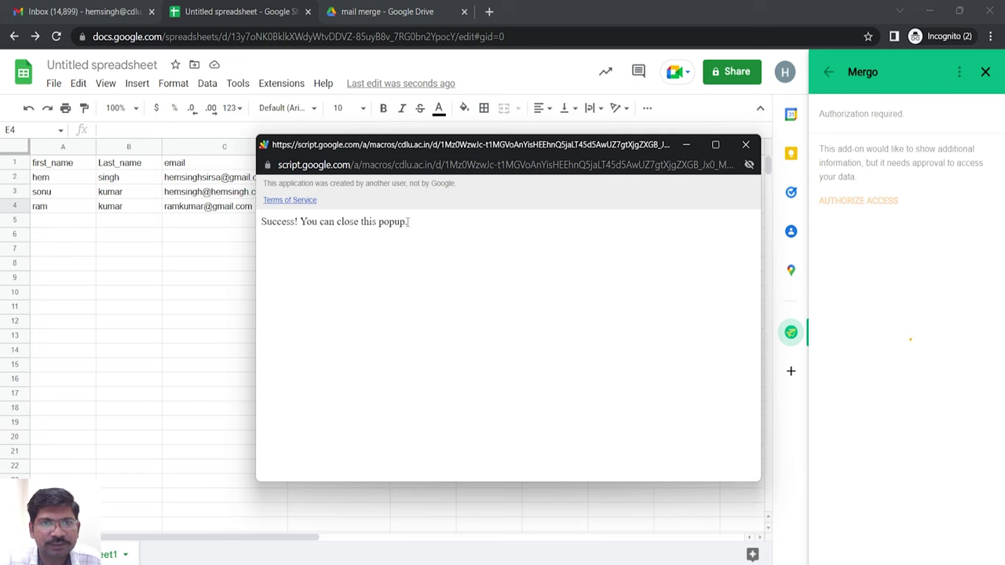
click(746, 148)
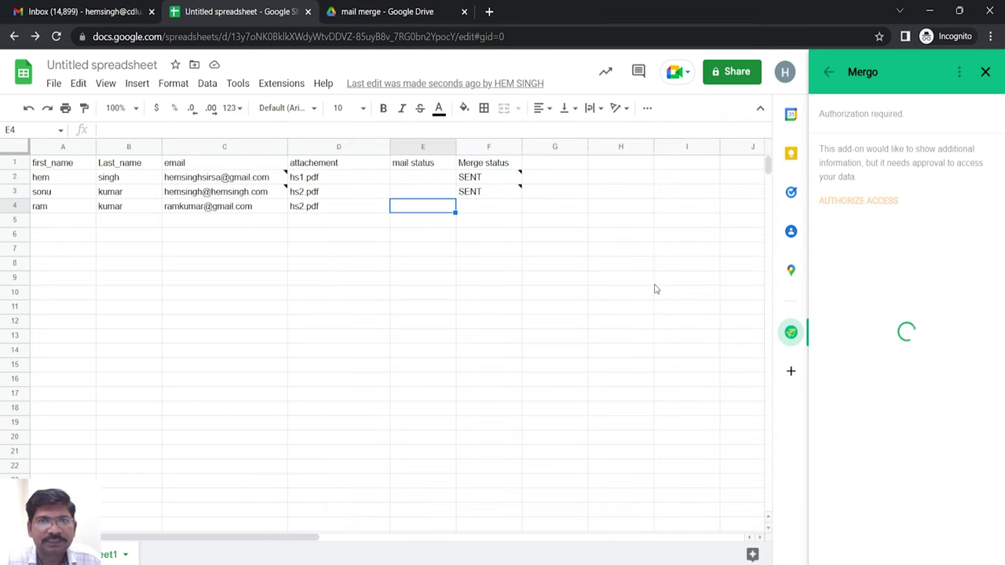
- Check the Merge status sent timestamps while the third recipient turns SENT
mouse_move(493, 180)
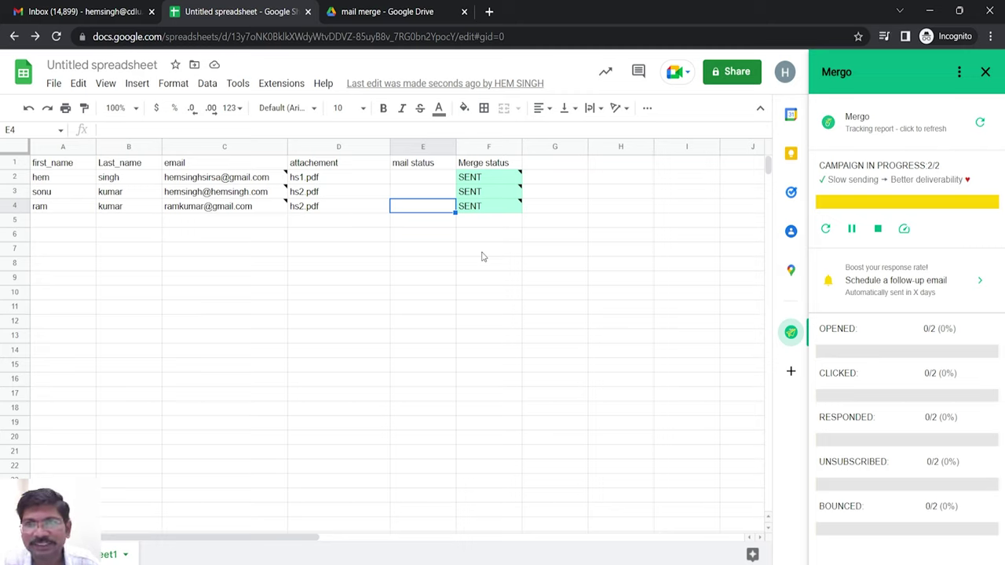
- Load gmail.com in a new tab and begin signing in with another account
click(490, 11)
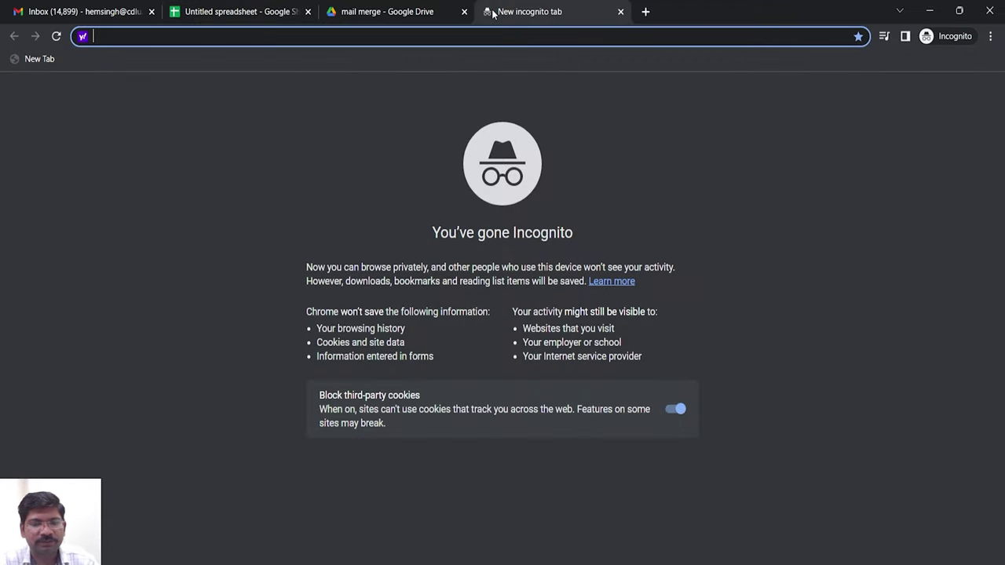
text(gmail.com)
key(Return)
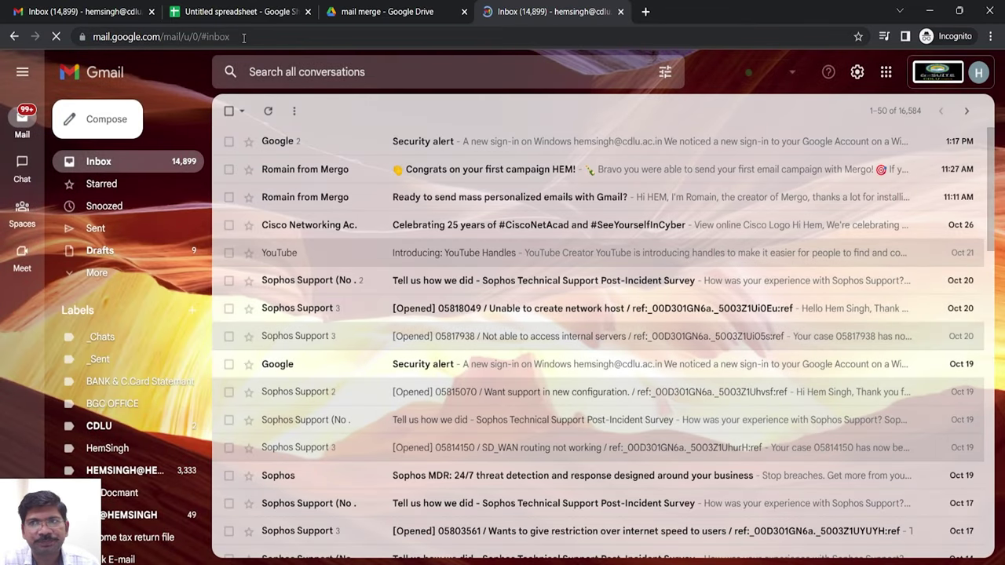
click(243, 37)
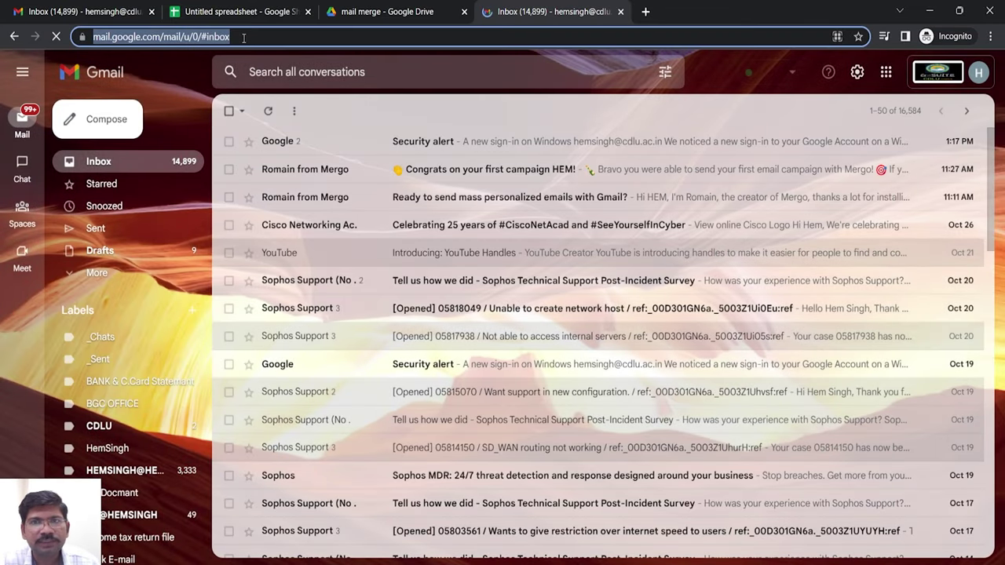
click(978, 72)
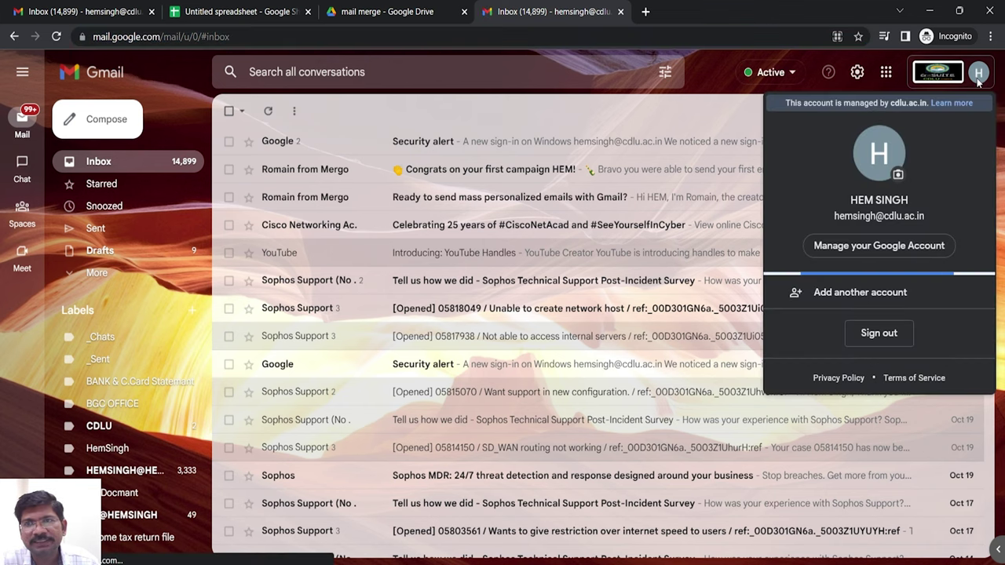
click(851, 291)
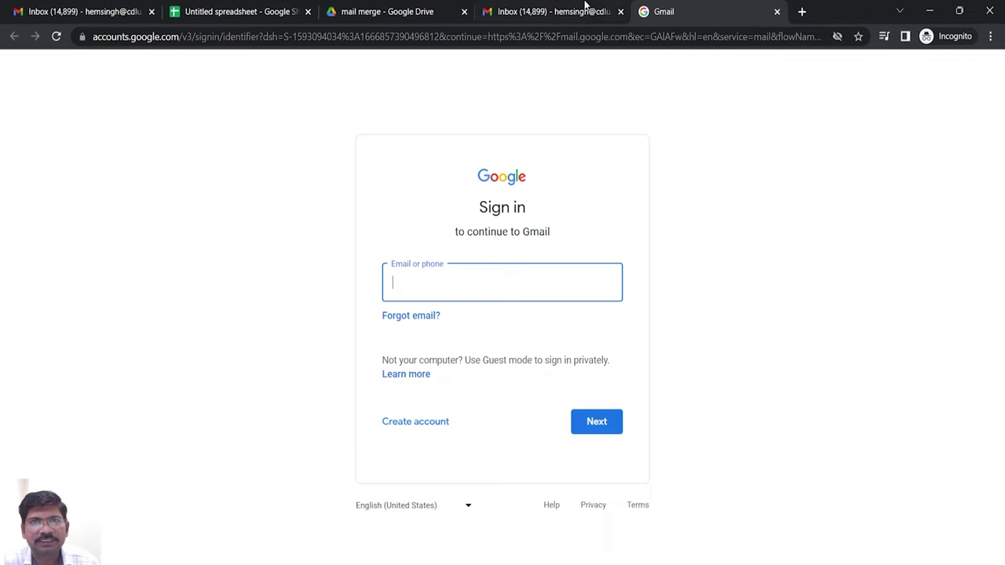
click(621, 12)
- Go to the custom webmail address and pick the recipient's Google account
click(538, 37)
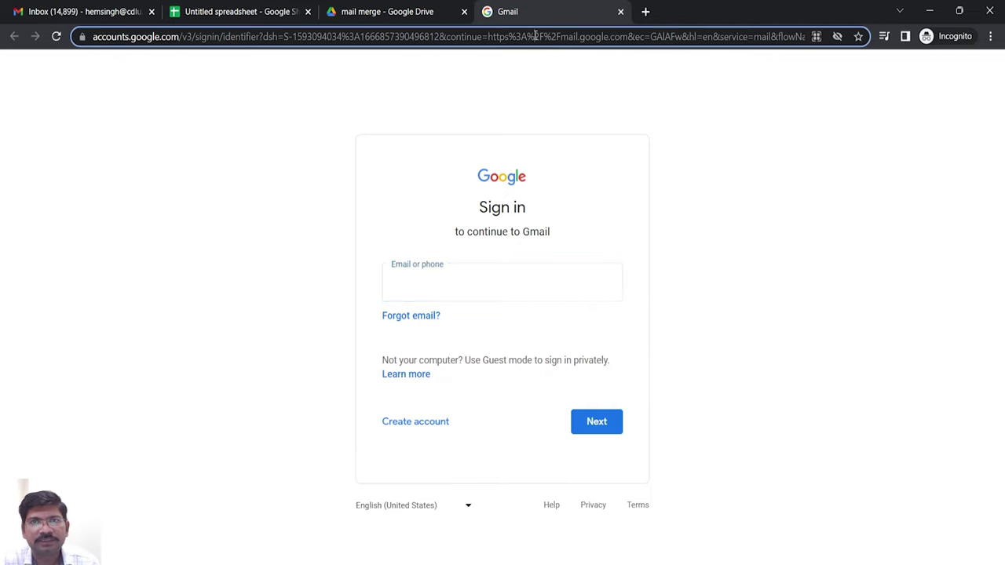
text(web)
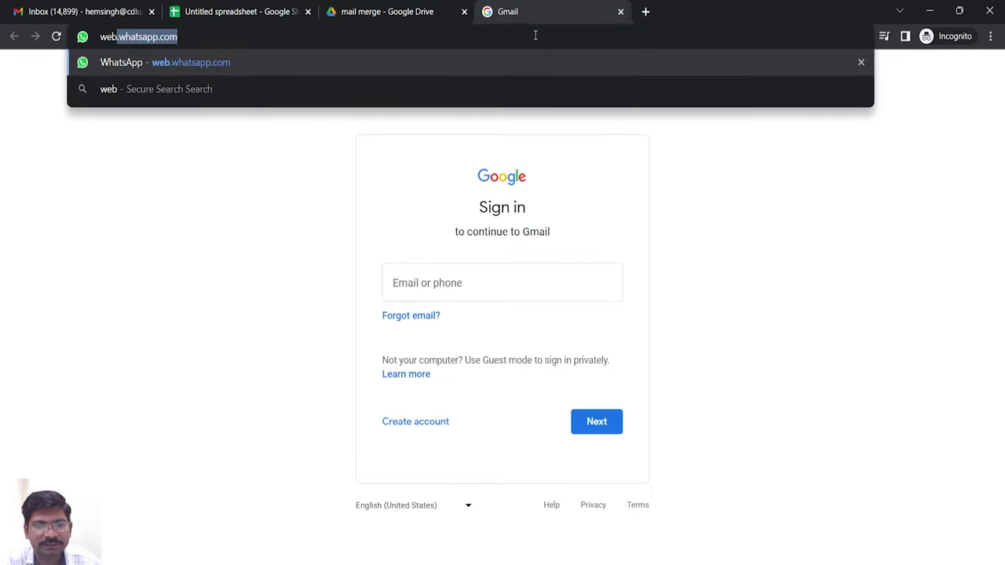
text(mail.hemsin)
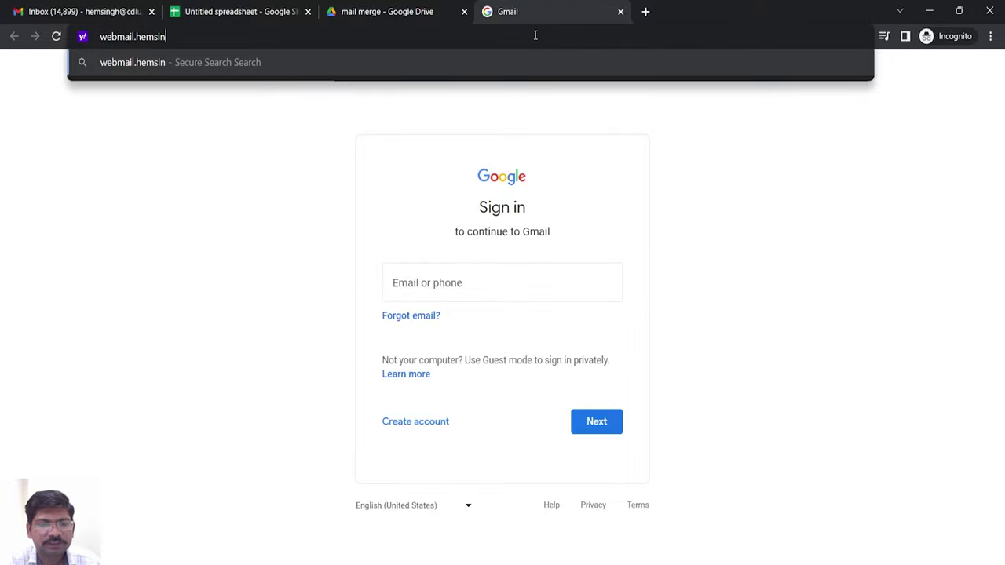
text(gh.com)
key(Return)
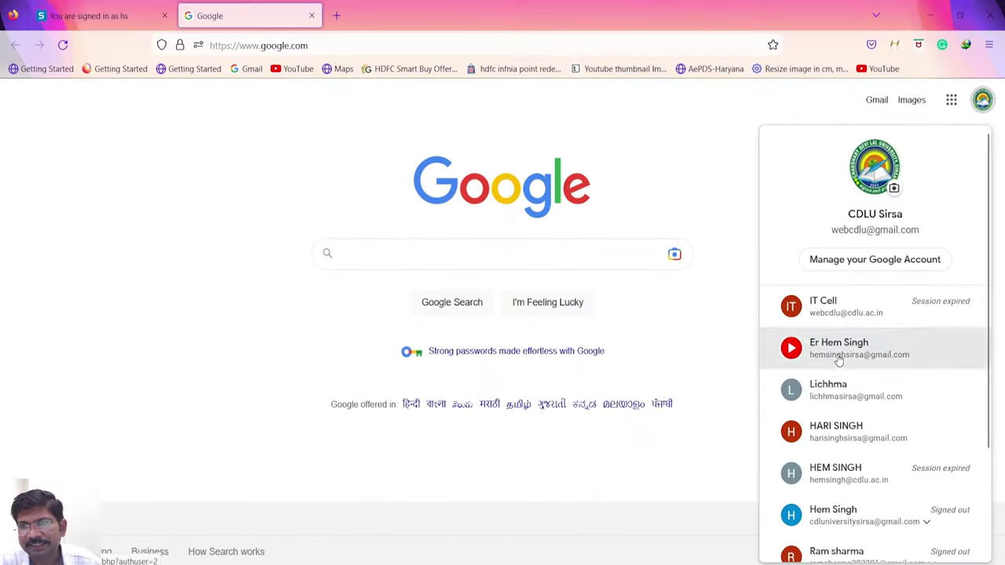
click(837, 355)
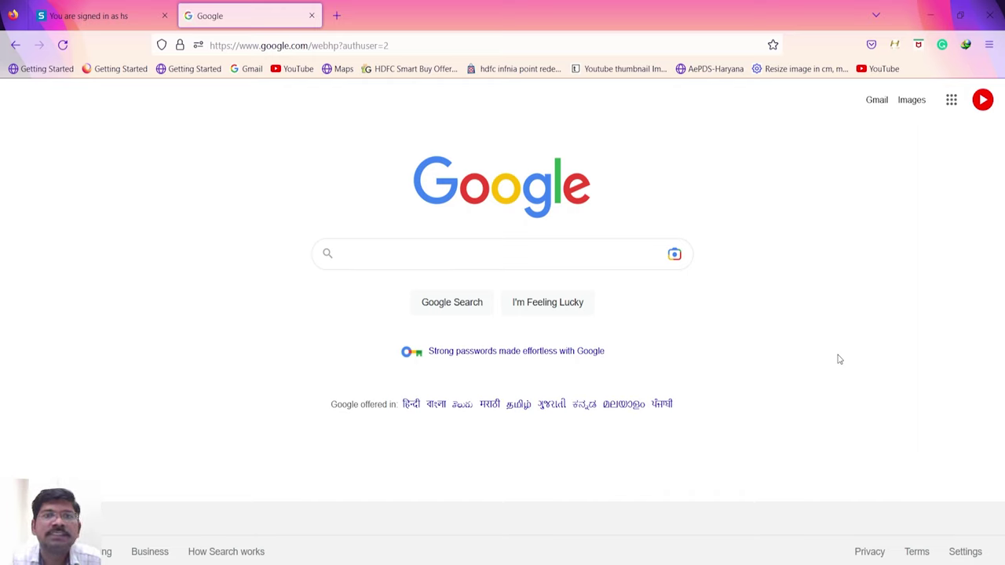
- Open the recipient's 'mail merger testing' email with hs1.pdf, then return to the Drive window
click(877, 100)
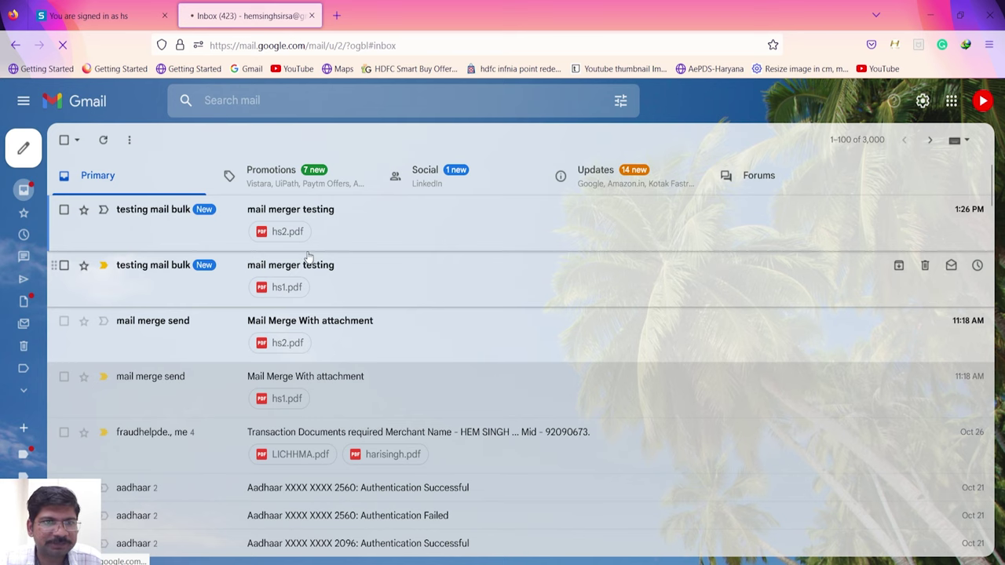
click(270, 271)
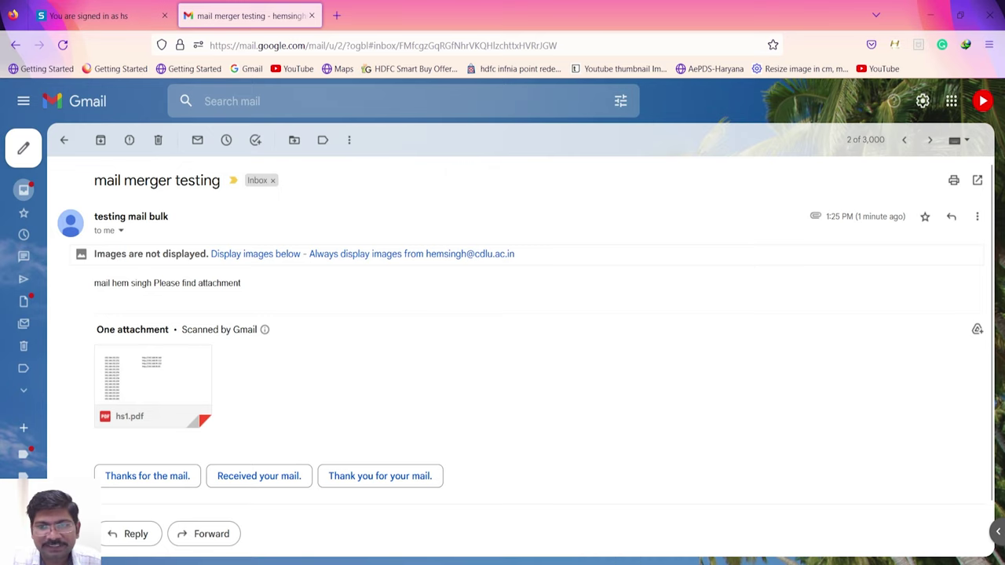
click(785, 503)
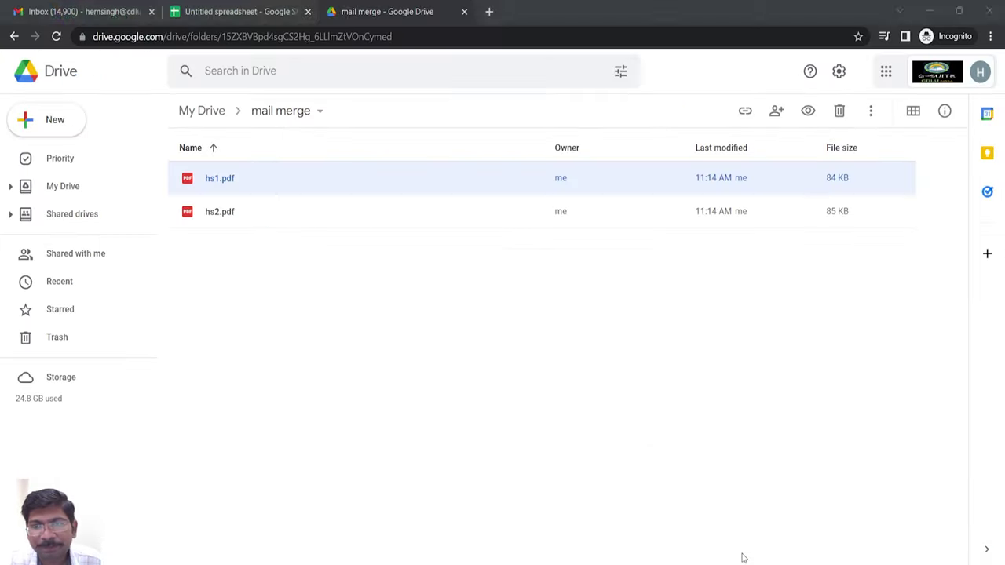
- Refresh Mergo's tracking report until it shows 3 emails sent and 0/3 opened
click(295, 19)
click(441, 399)
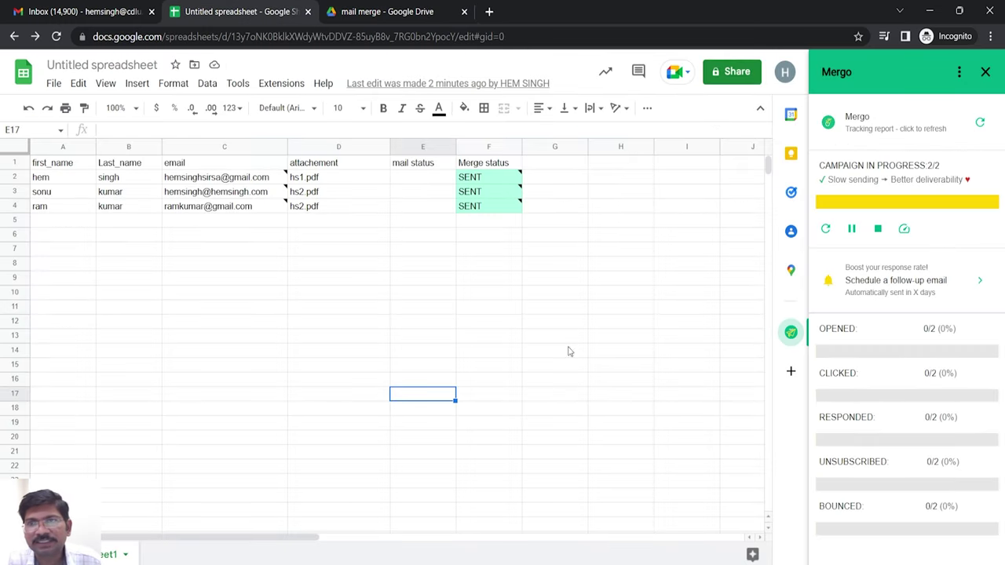
click(822, 233)
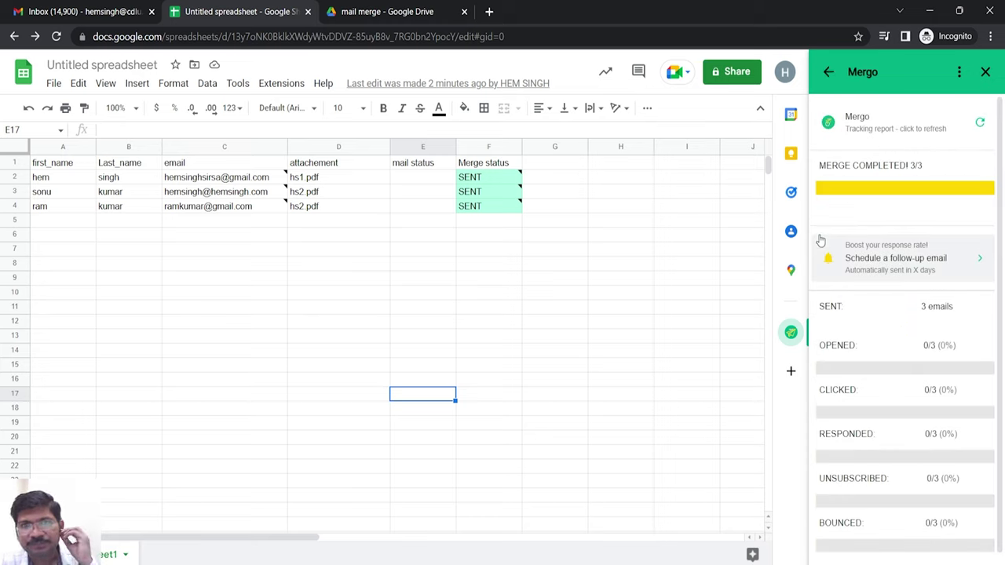
click(974, 124)
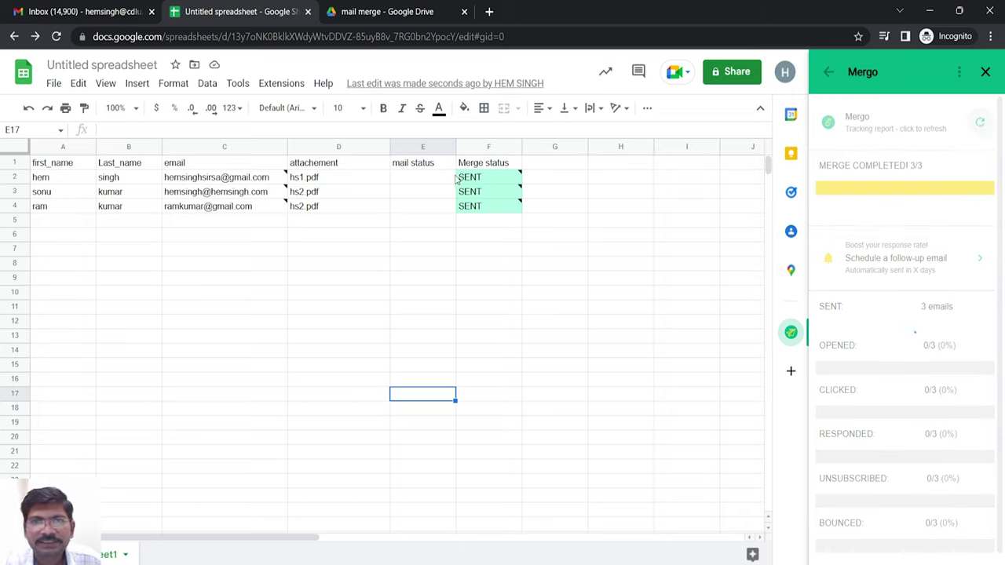
mouse_move(484, 178)
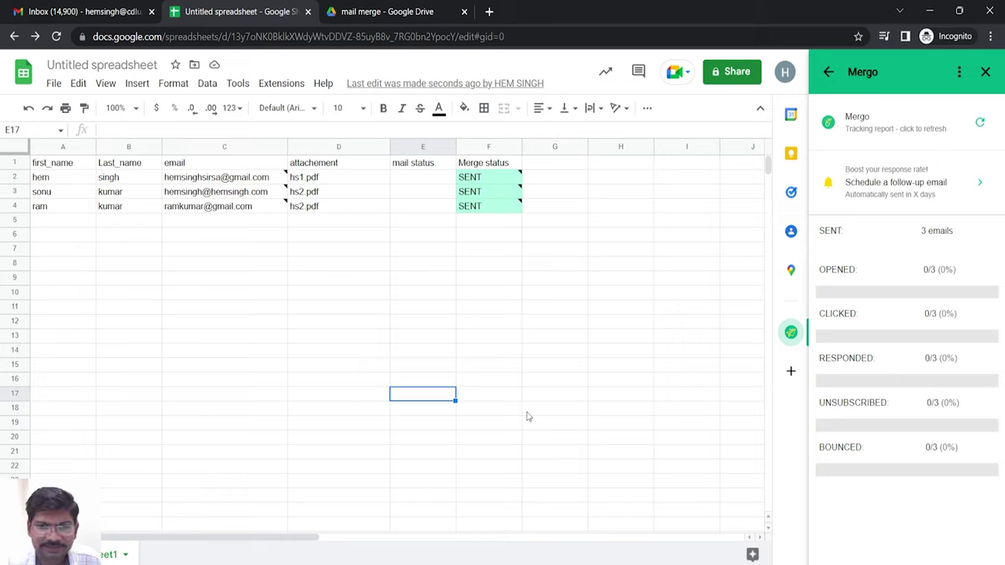
- Open the newest 'mail merger testing' email, show its images and preview hs2.pdf
mouse_move(683, 537)
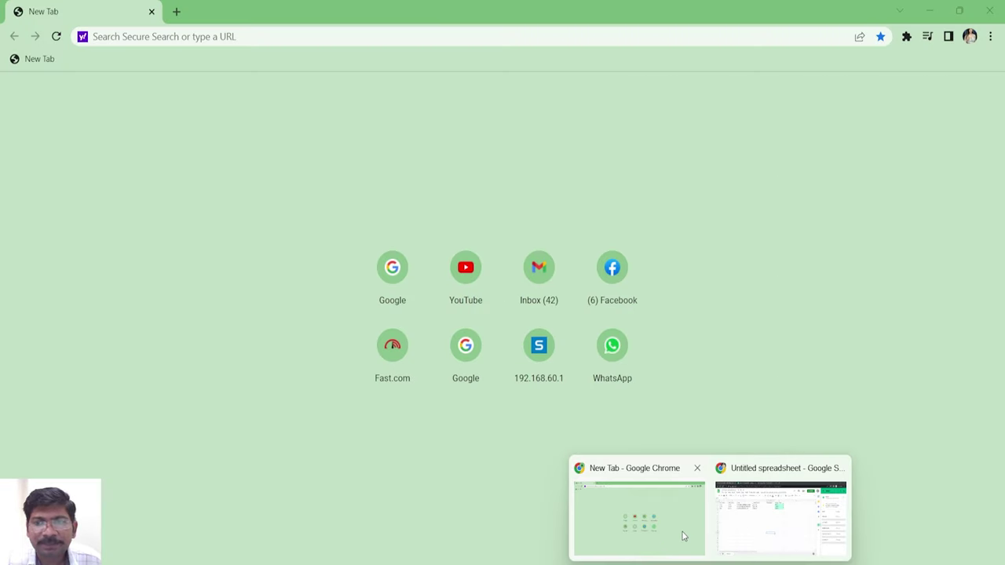
key(alt+Tab)
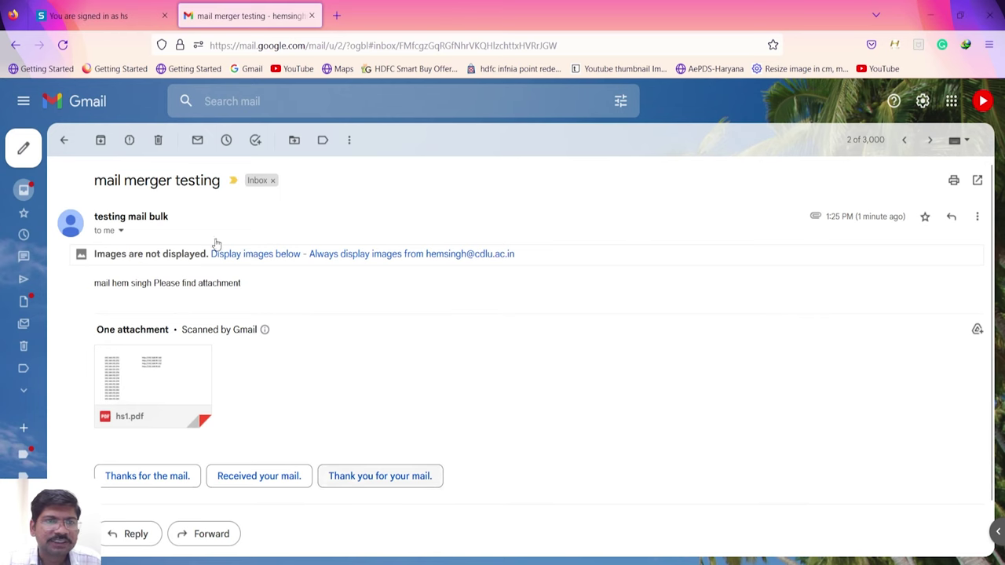
click(65, 141)
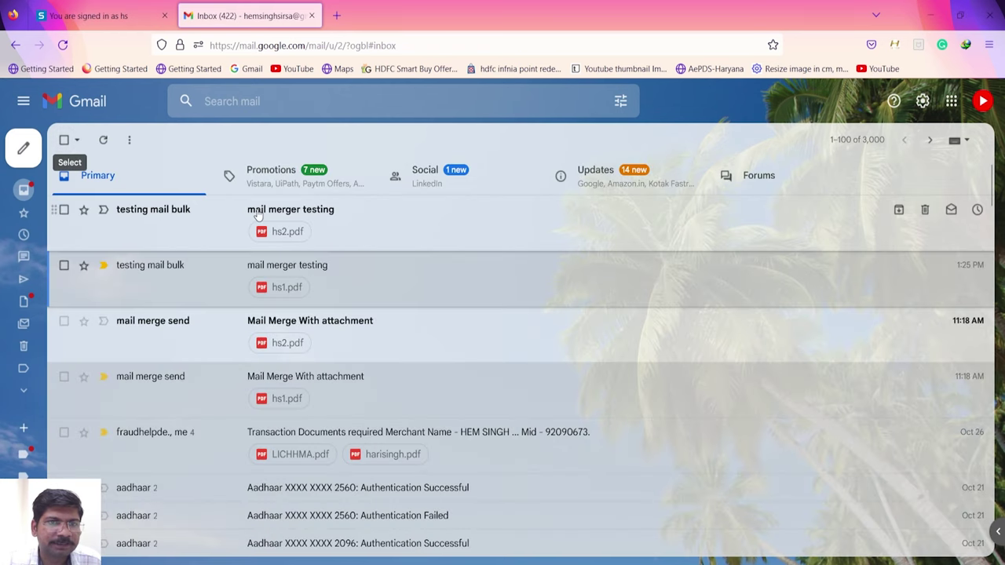
click(259, 210)
click(236, 256)
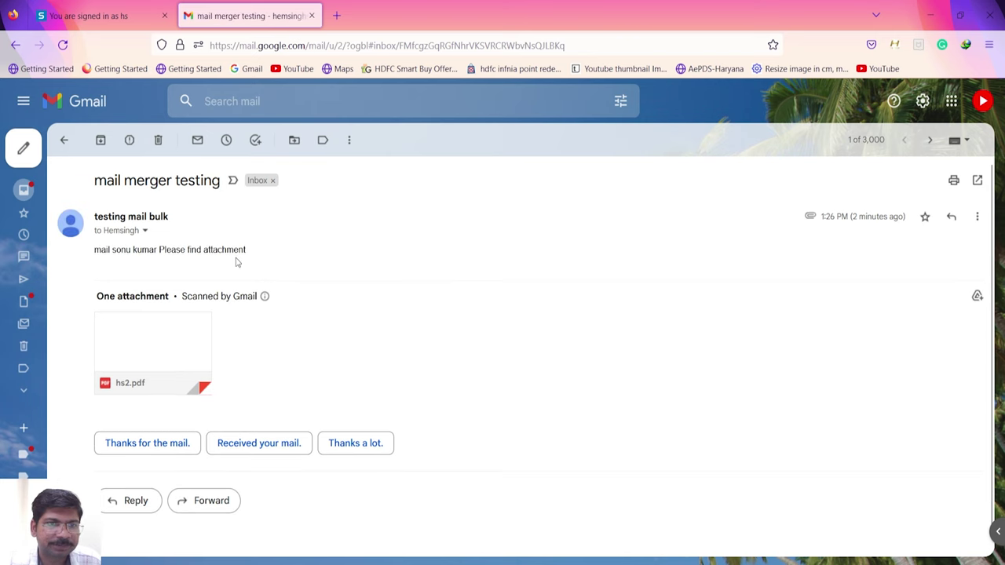
click(177, 343)
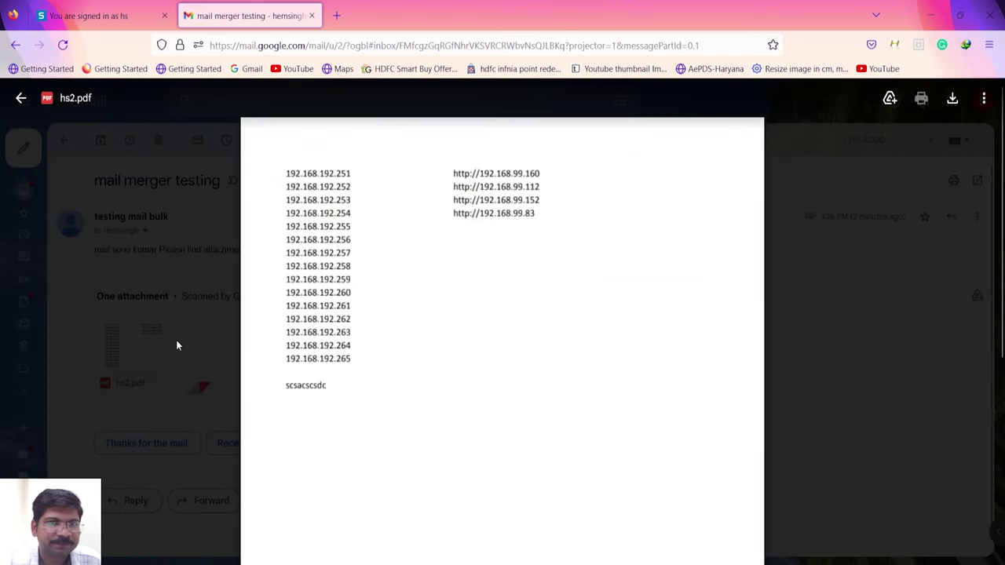
click(20, 98)
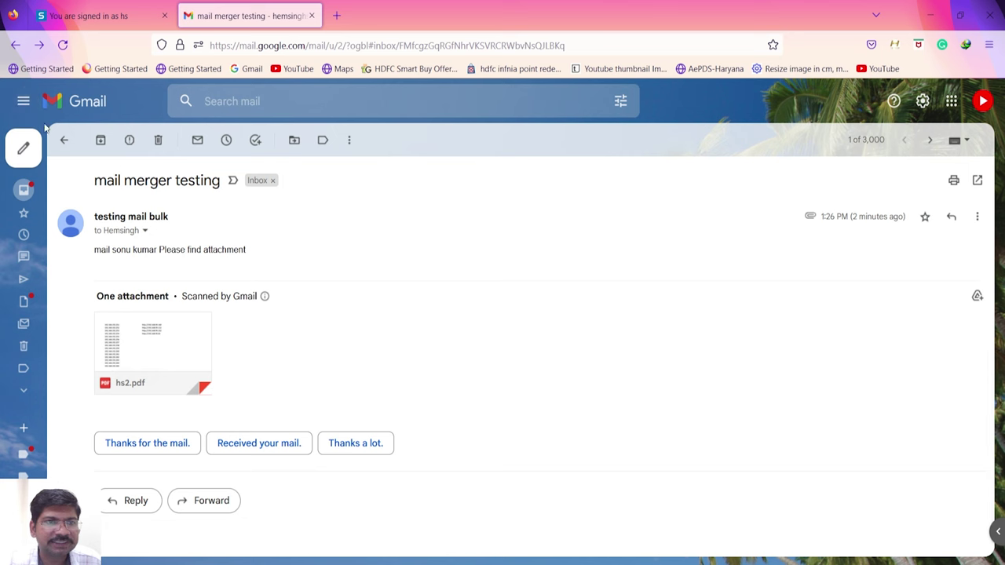
click(64, 142)
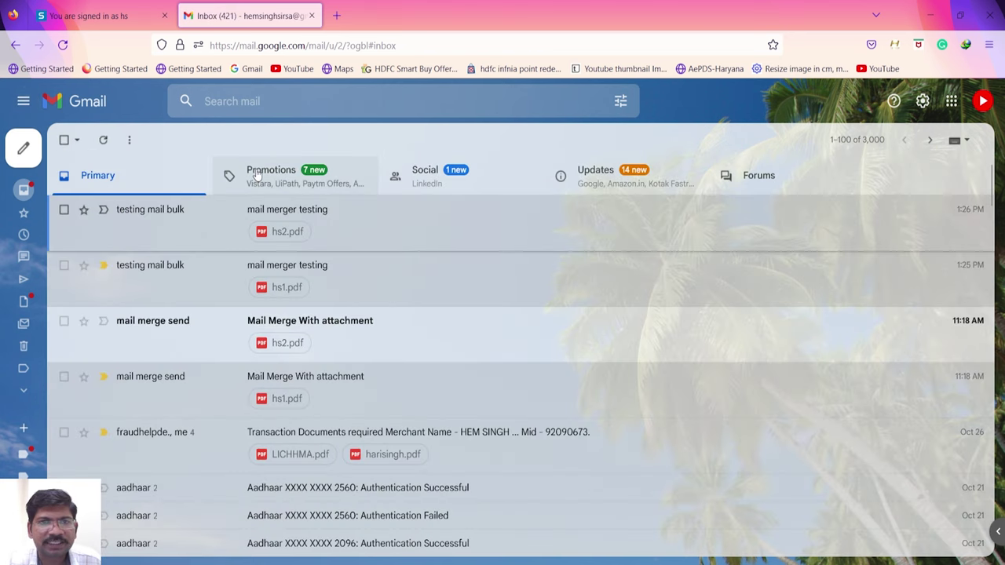
- Bring the spreadsheet window back into focus
mouse_move(756, 555)
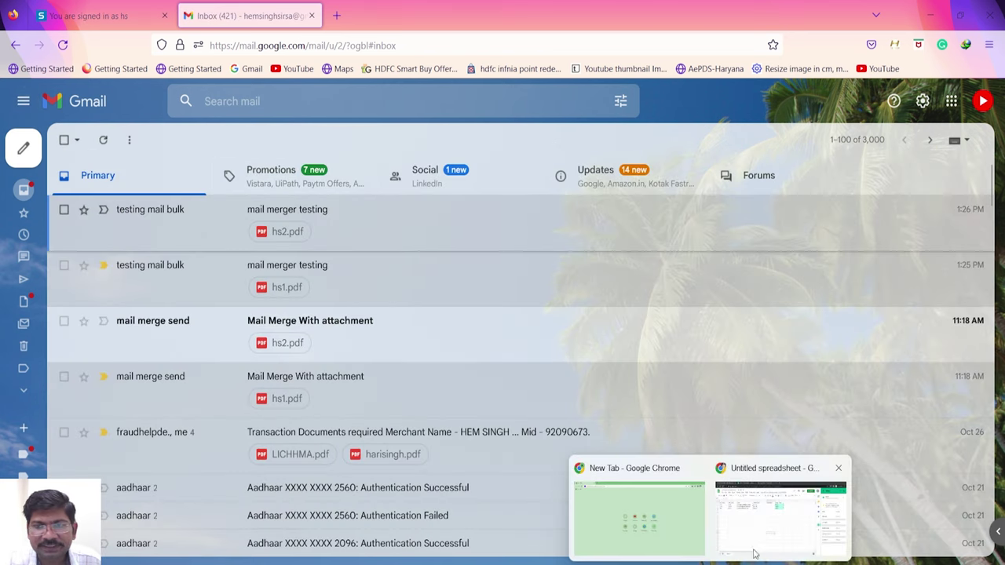
click(766, 533)
click(473, 281)
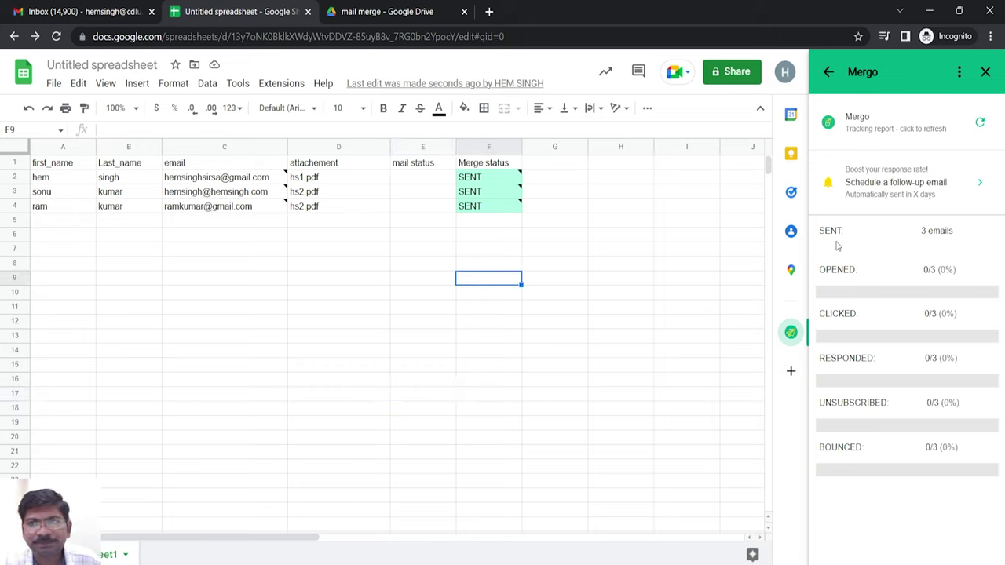
- Refresh the Mergo report so row 3 reads OPENED and 1 of 3 emails opened
click(980, 122)
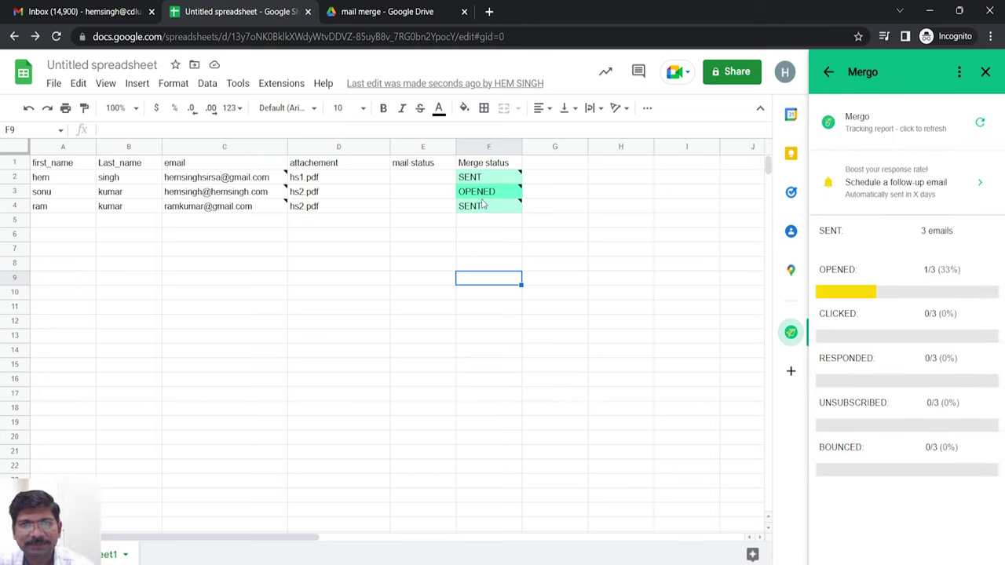
mouse_move(468, 193)
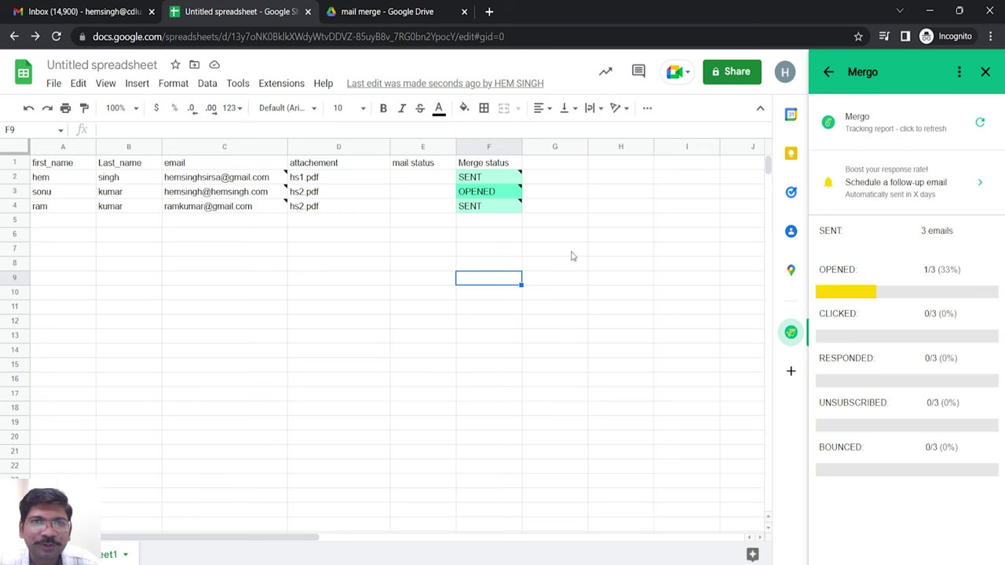
click(489, 11)
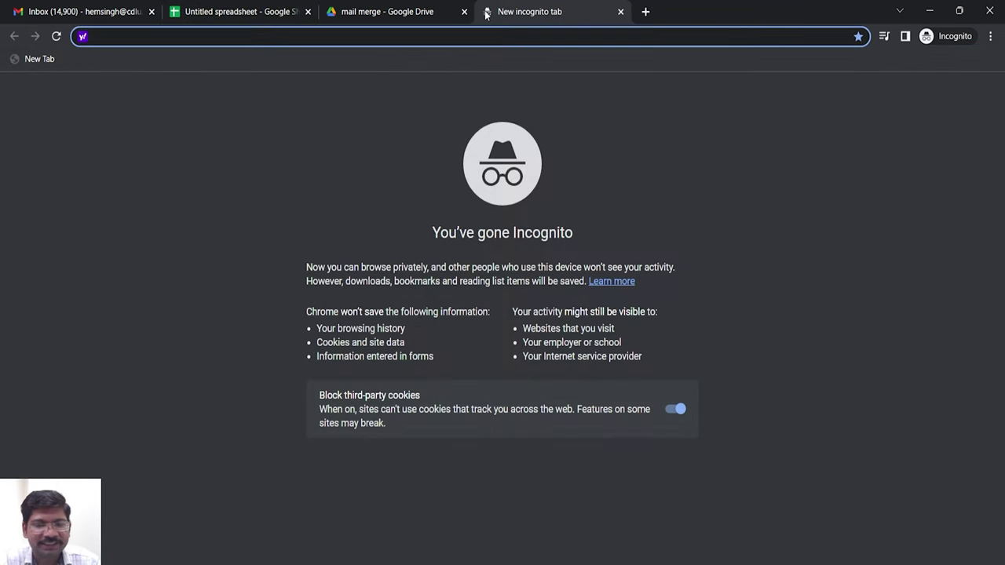
- Go to youtube.com and search for the channel 'hemsinghsirsa'
text(you)
key(Return)
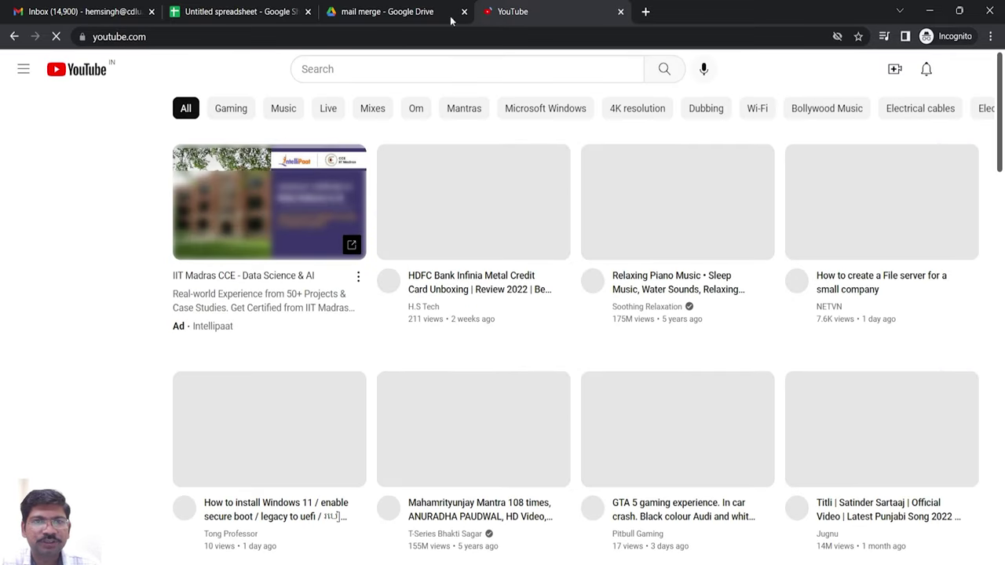
click(352, 73)
text(hemsi)
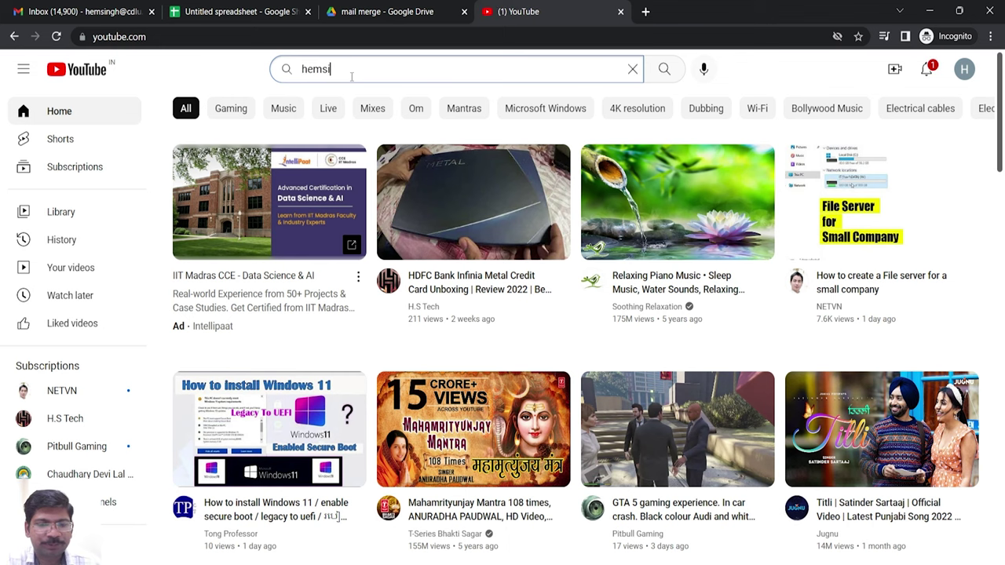
text(nghsirsa)
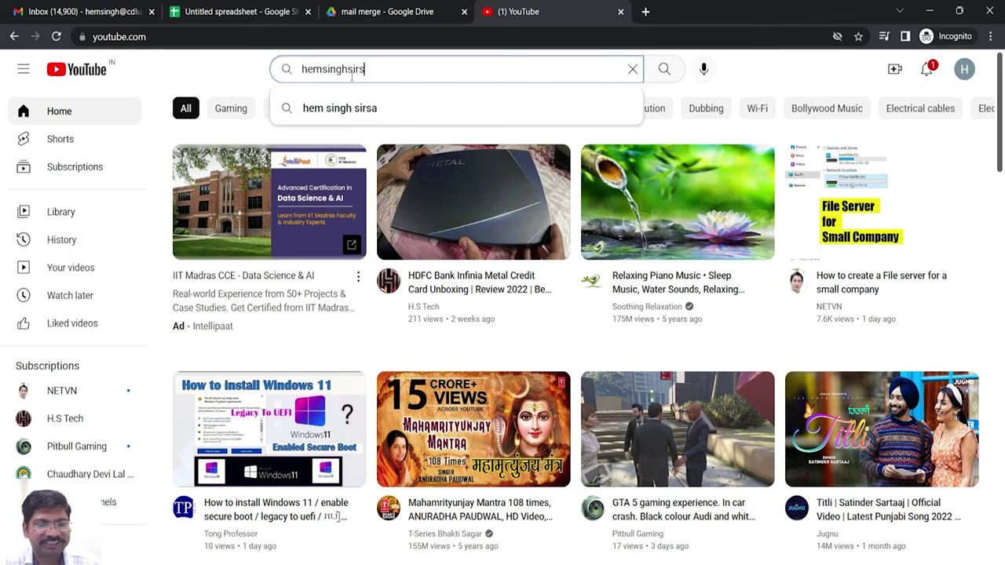
key(Return)
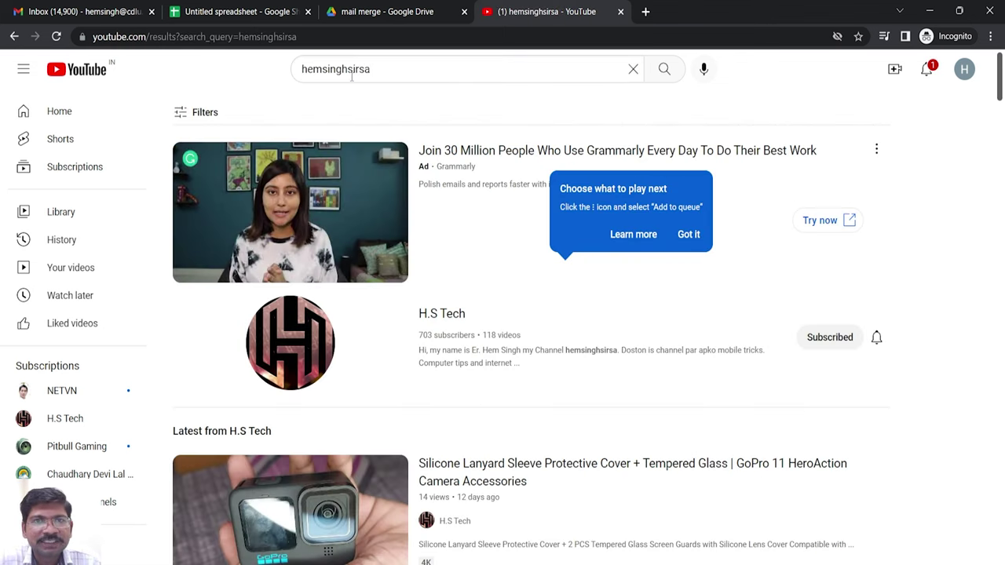
- Open the H.S Tech channel result and scroll through its listed uploads
click(287, 350)
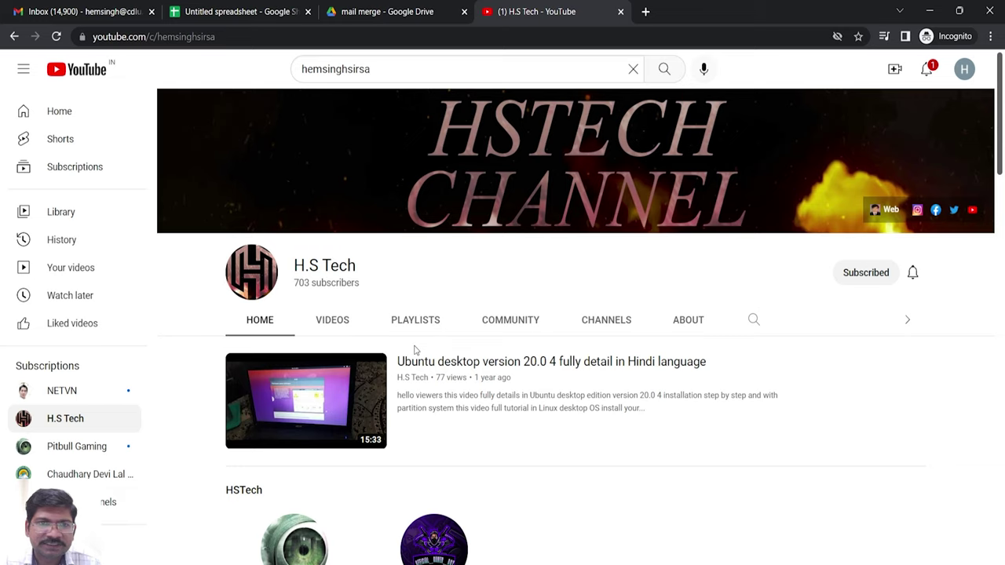
scroll(415, 350, down, 8)
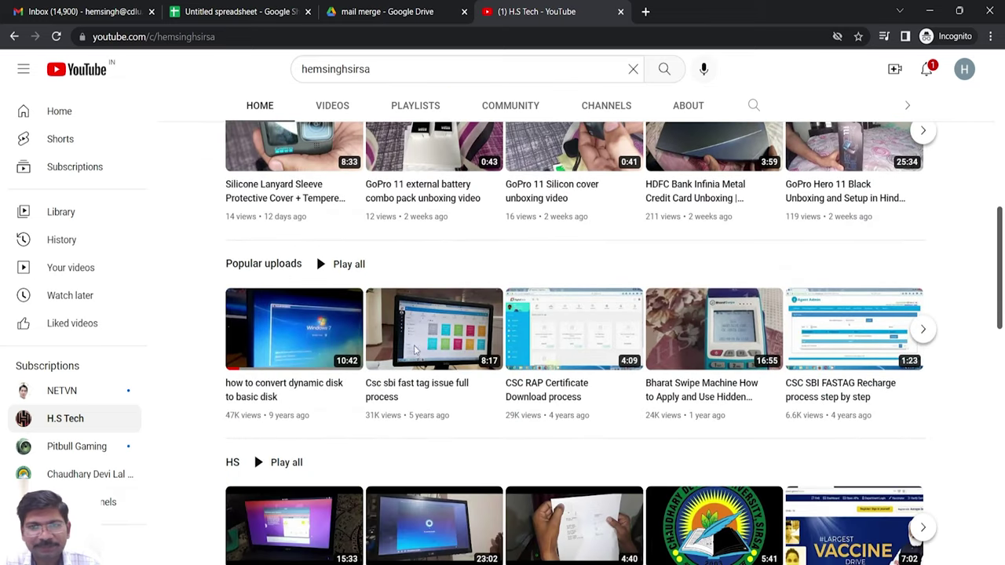
scroll(416, 349, down, 5)
scroll(416, 351, up, 5)
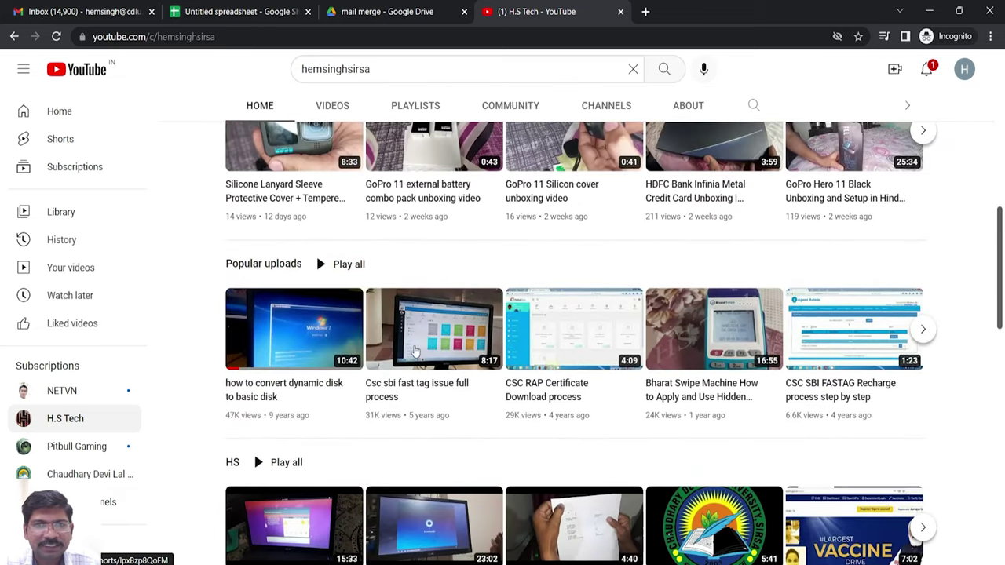
scroll(416, 350, up, 4)
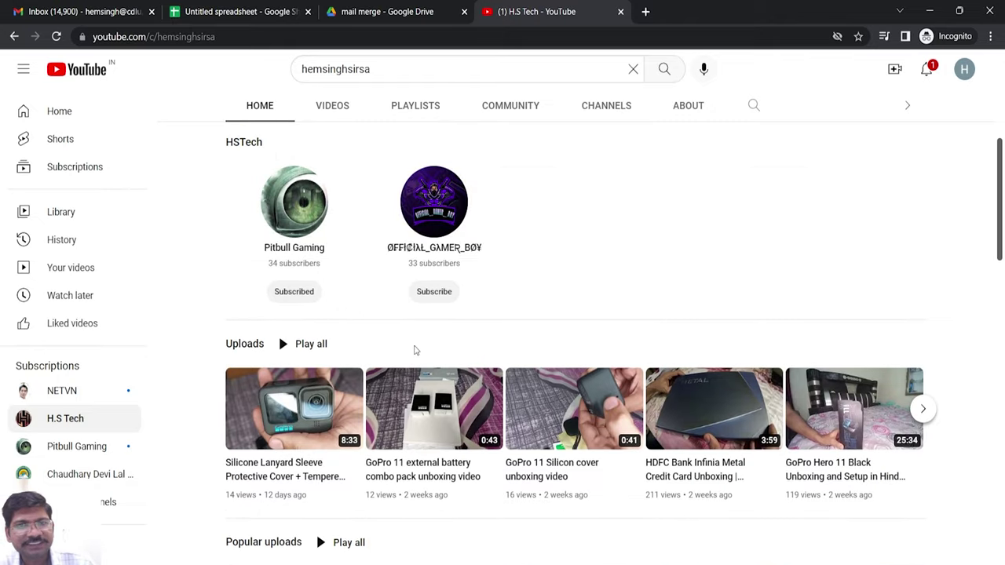
scroll(415, 350, up, 3)
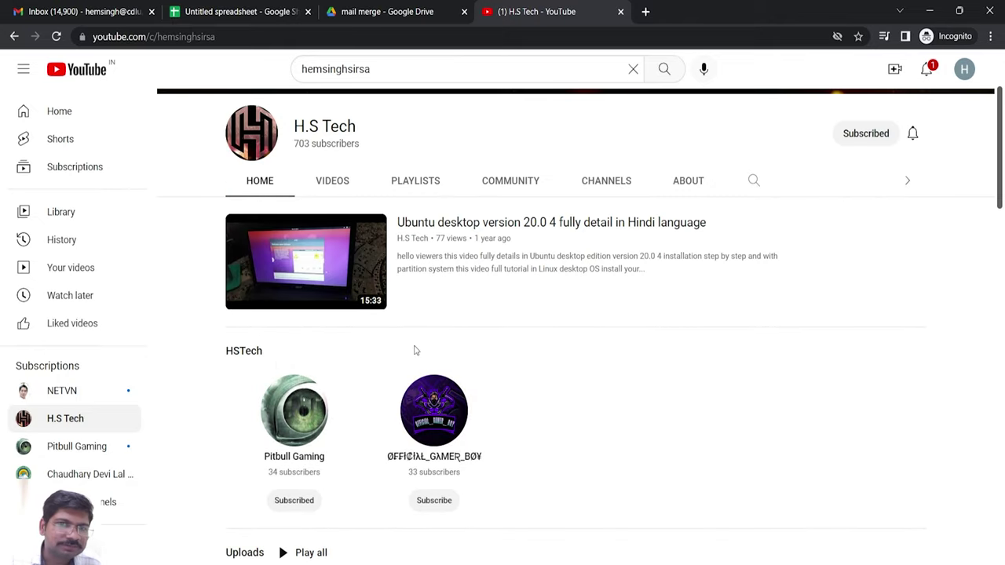